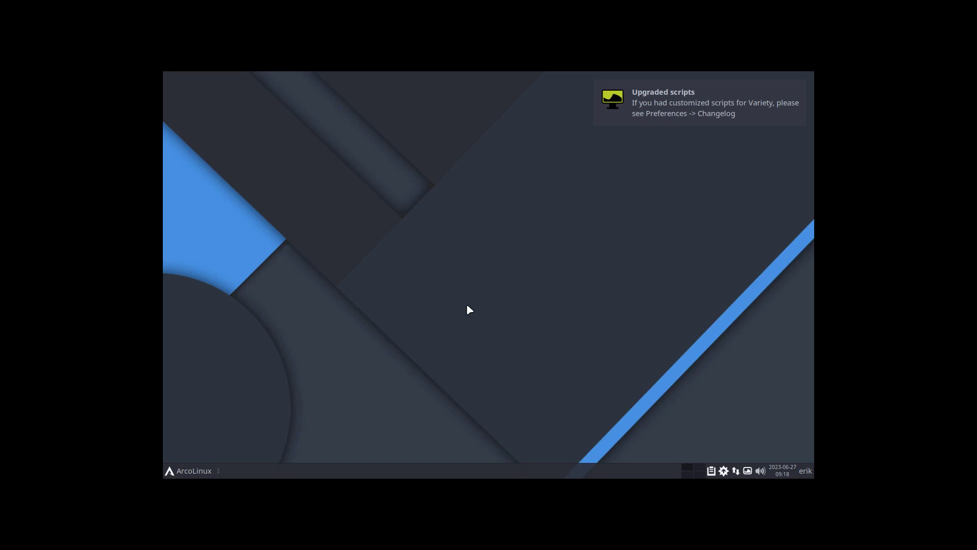
Step: Toggle the ArcoLinux VM out of full-screen and back into full-screen with Right Ctrl+F
key("Control_R+f")
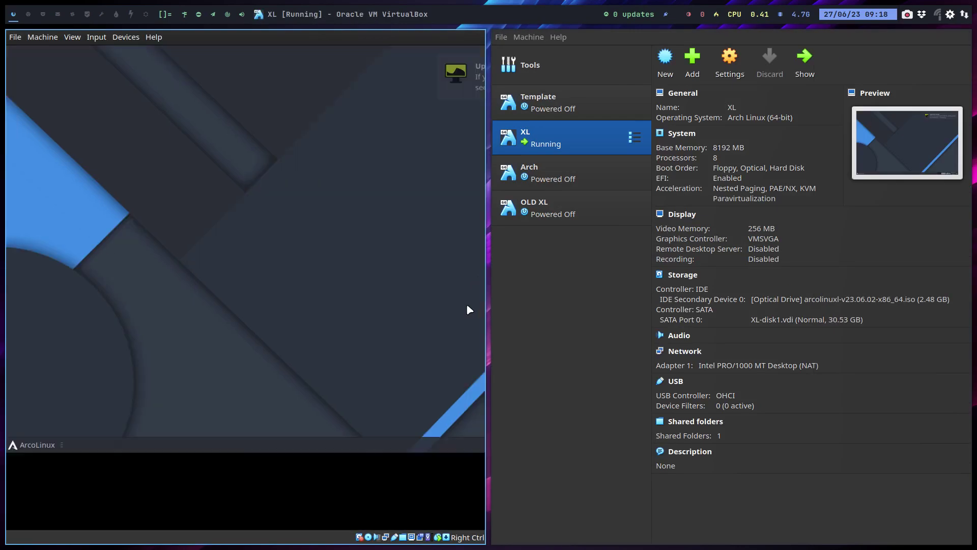
key("Control_R+f")
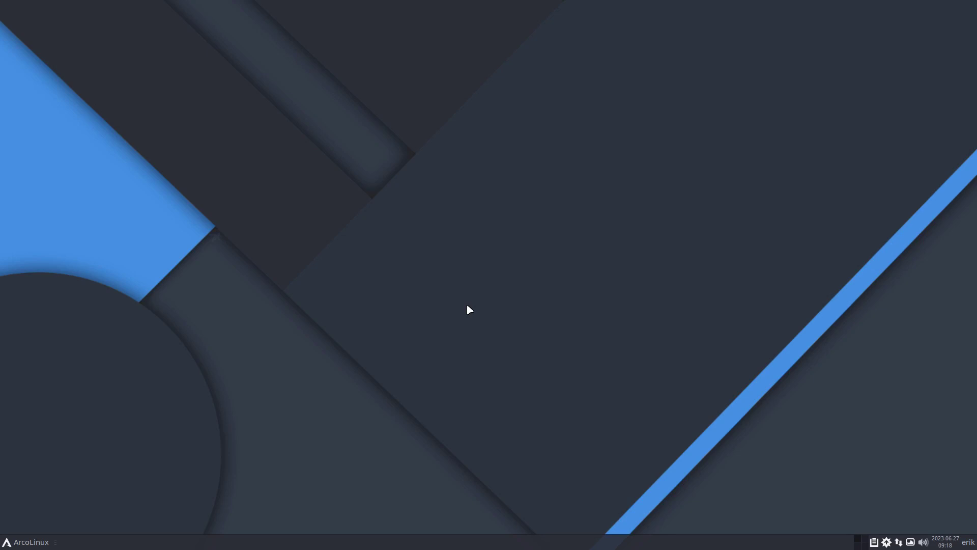
Step: Run the update command in a new Alacritty terminal, entering the sudo password and confirming the upgrade
key("ctrl+alt+Return")
type("update")
key("Return")
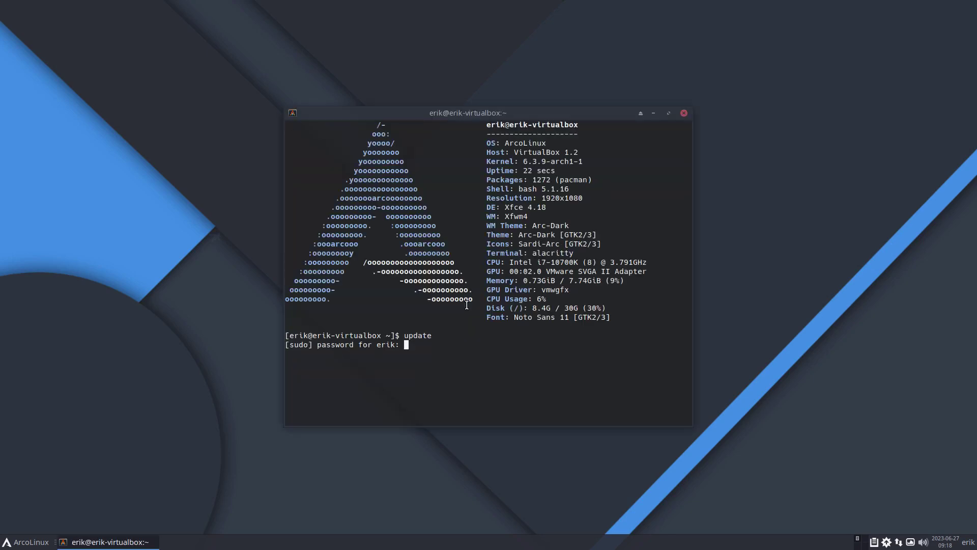
key("Return")
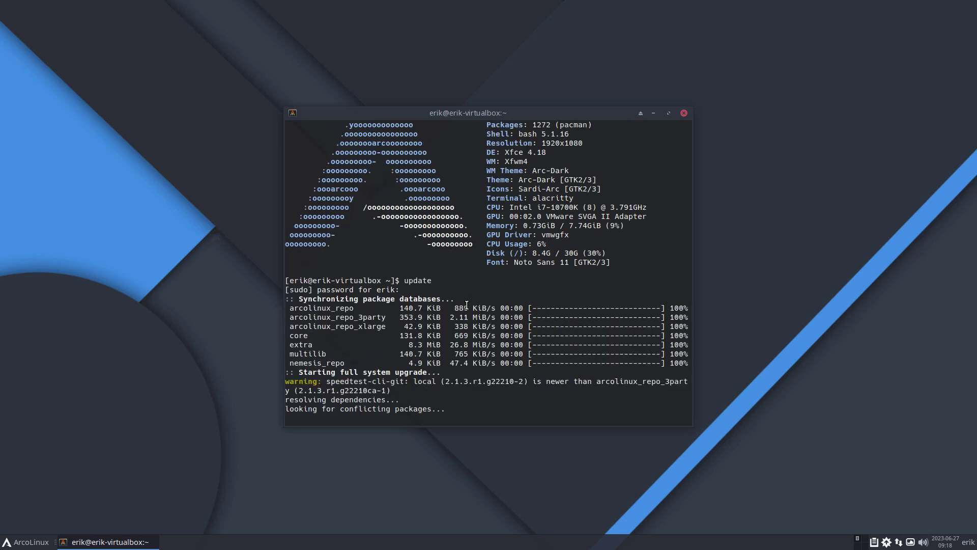
key("Return")
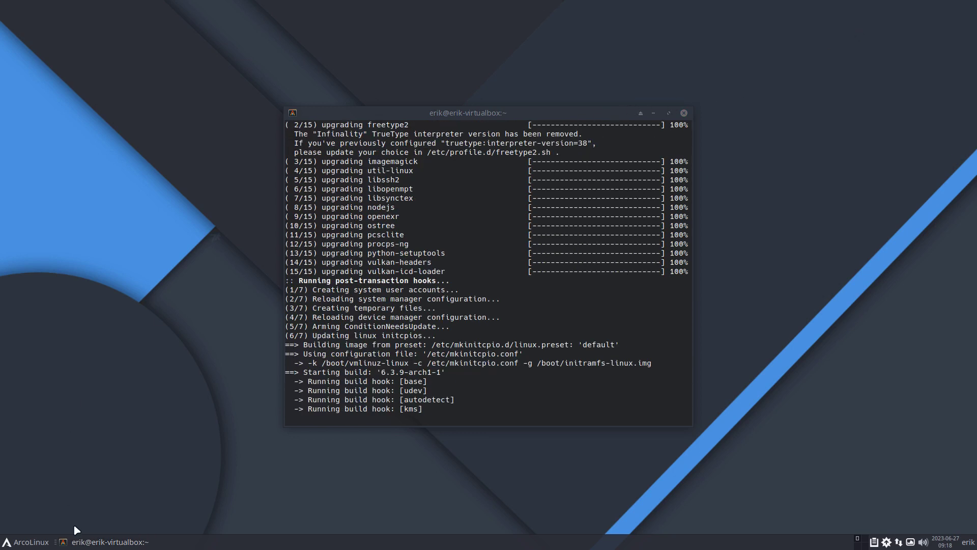
Step: Search Pamac for 'chadwm', then move its window to the top and enlarge it
left_click(887, 542)
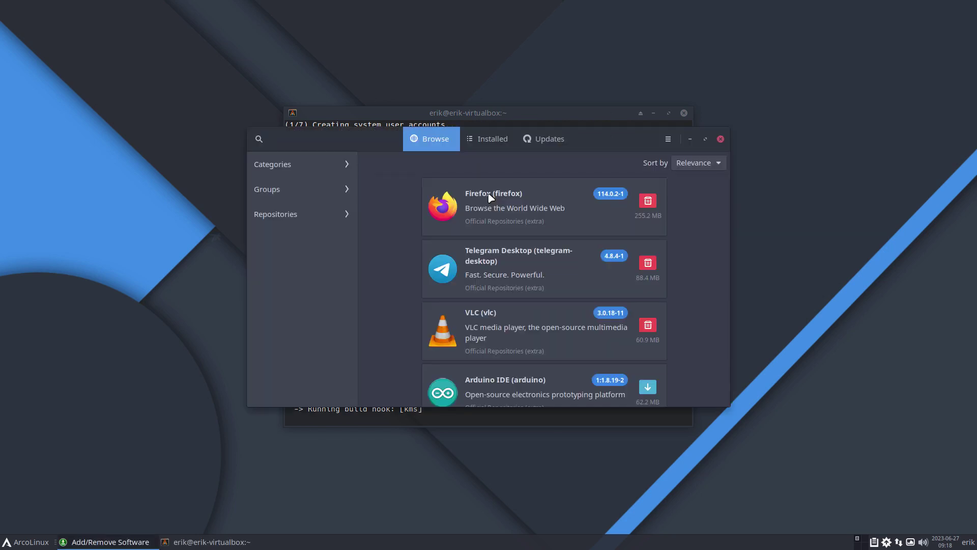
type("cha")
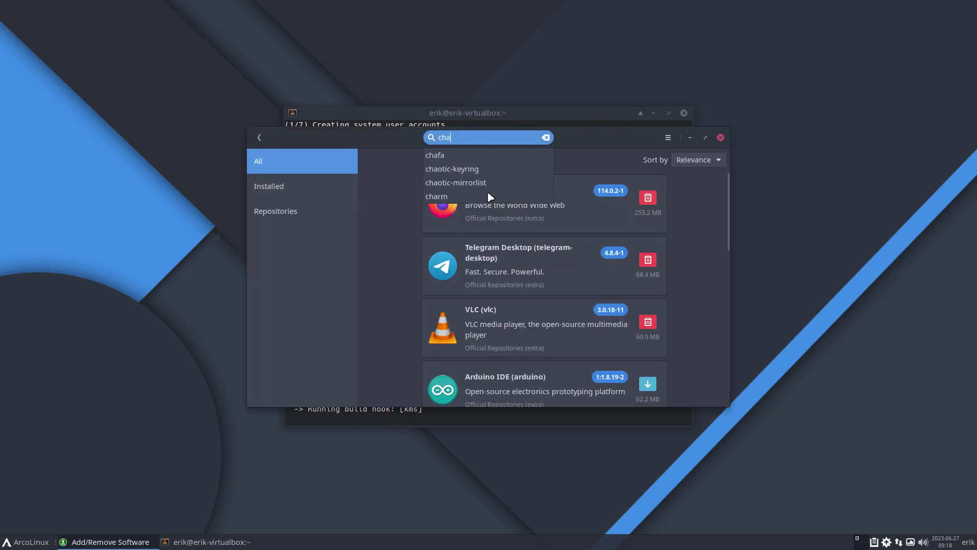
type("dwm")
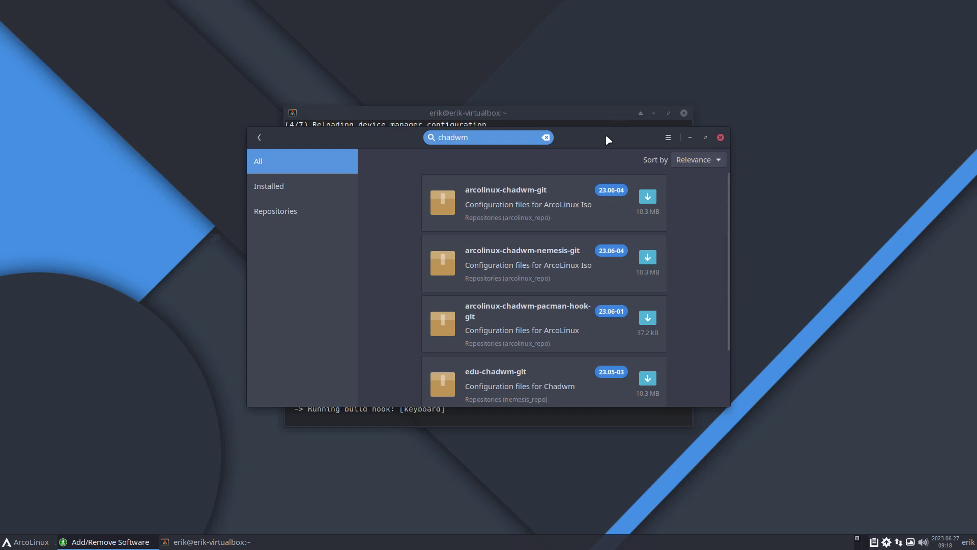
left_click_drag(606, 138, 580, 41)
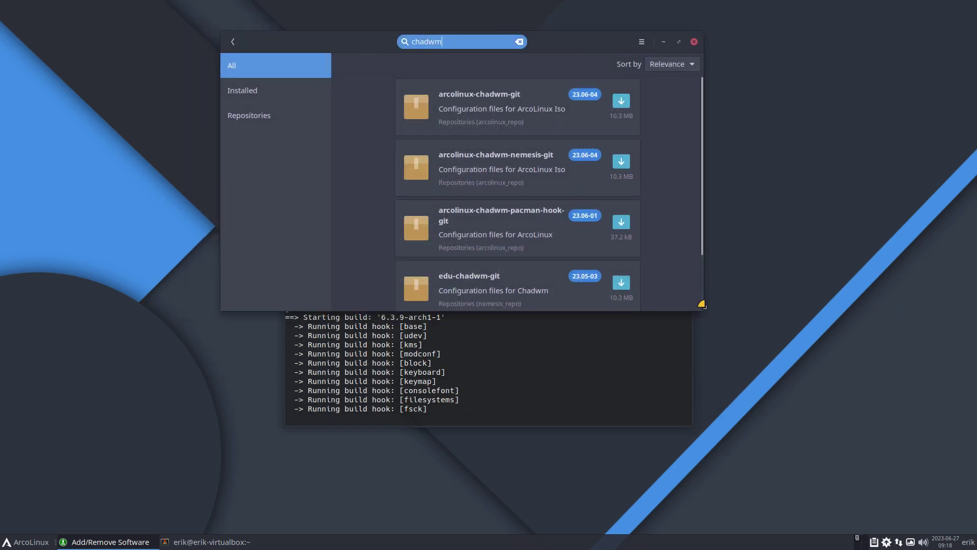
left_click_drag(703, 310, 845, 488)
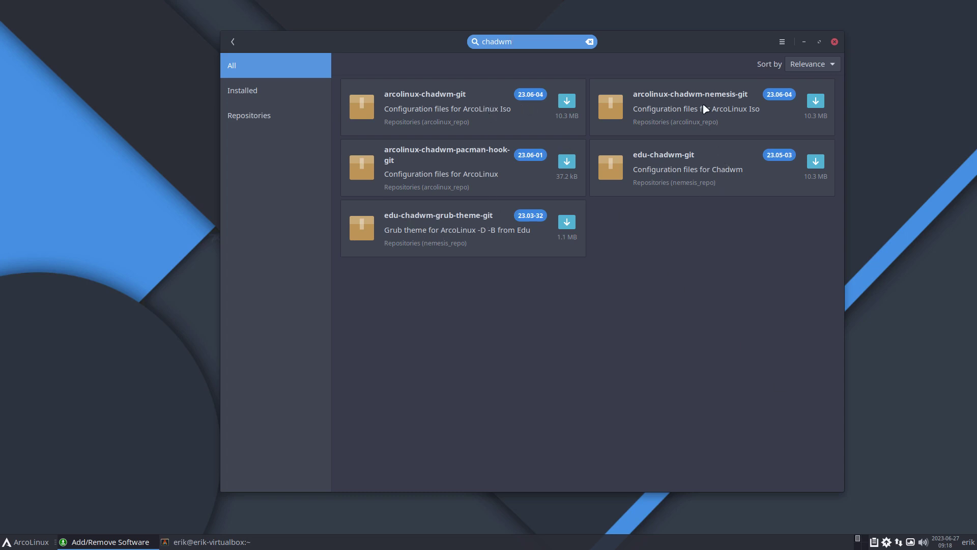
Step: Close Pamac and the upgrade terminal, then list installed session files with xd in a fresh terminal
left_click(834, 43)
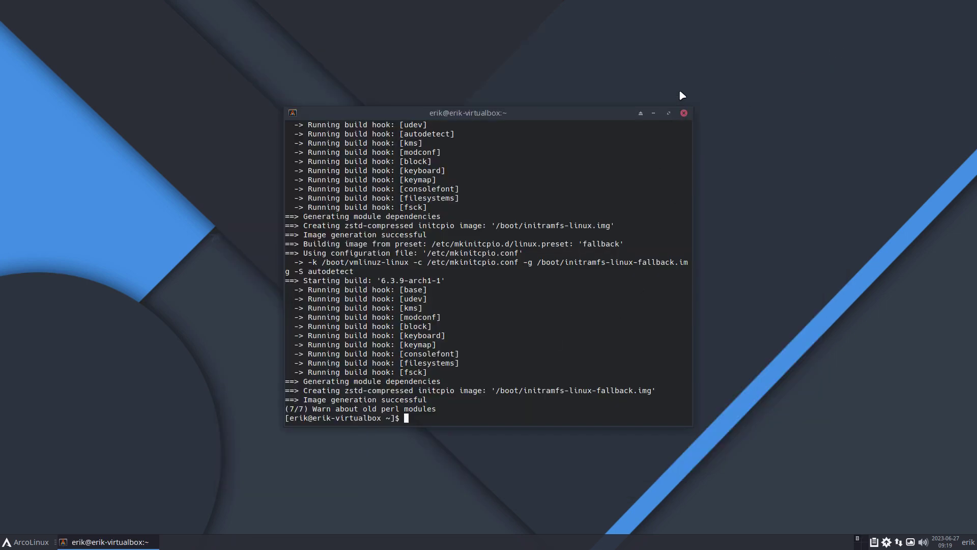
left_click(684, 113)
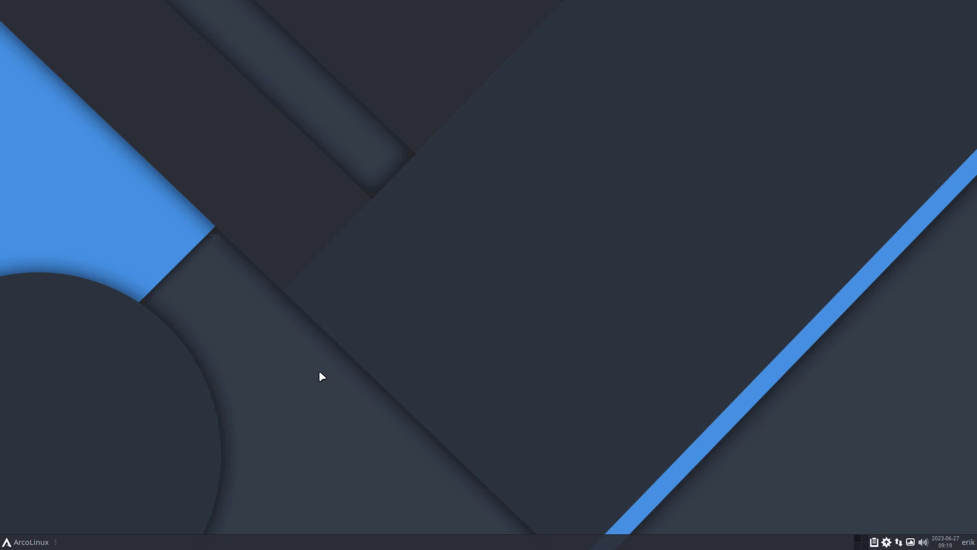
key("super+Return")
type("xd")
key("Return")
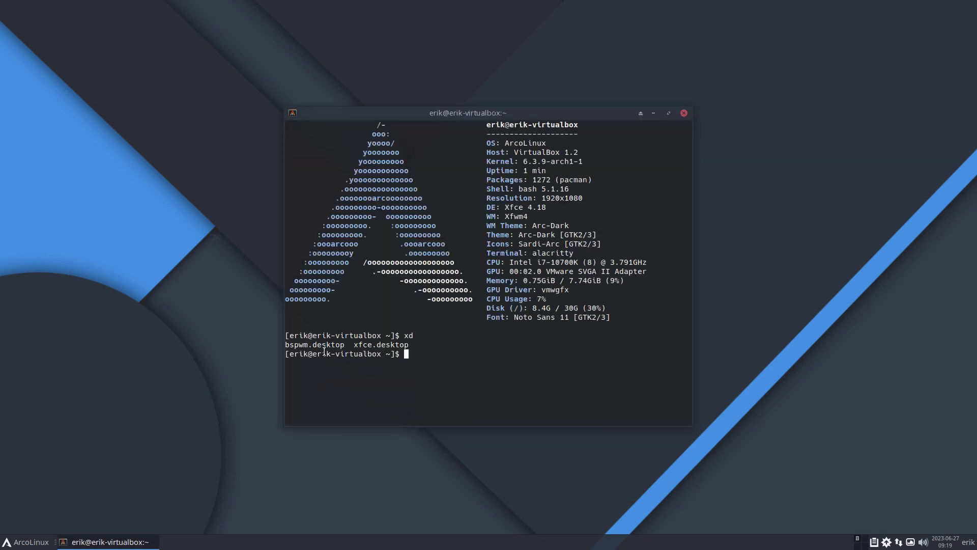
Step: Run iso to show the ISO release v23.06.02 build details
double_click(299, 354)
left_click(377, 347)
type("iso")
key("Return")
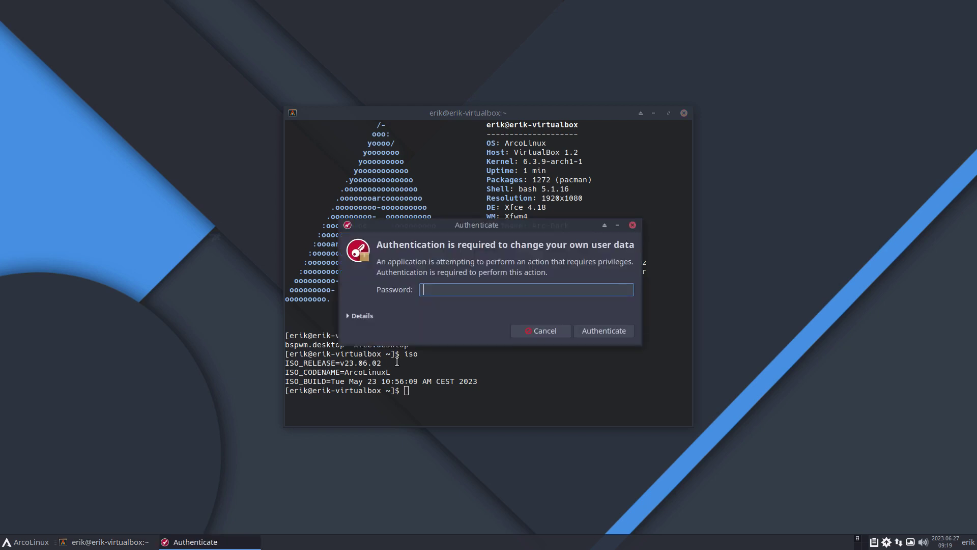
Step: Authenticate Arch Linux Tweak Tool, install chadwm from its Desktop page, and quit ATT
type("***")
key("Return")
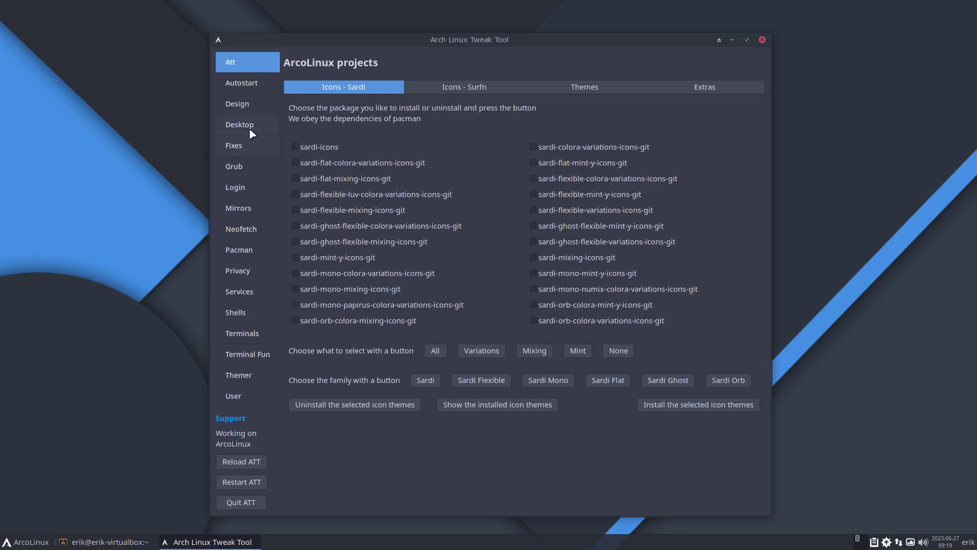
left_click(250, 130)
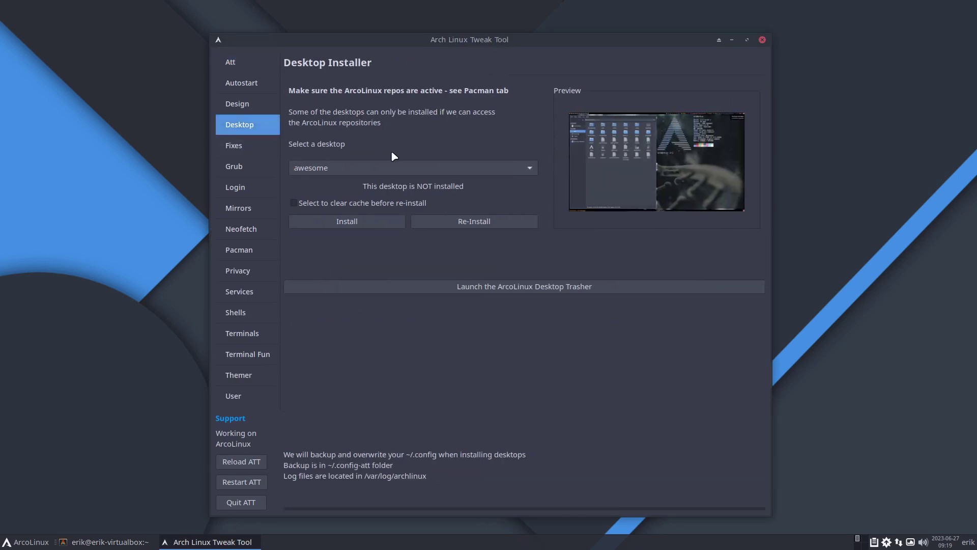
left_click(389, 168)
left_click(325, 109)
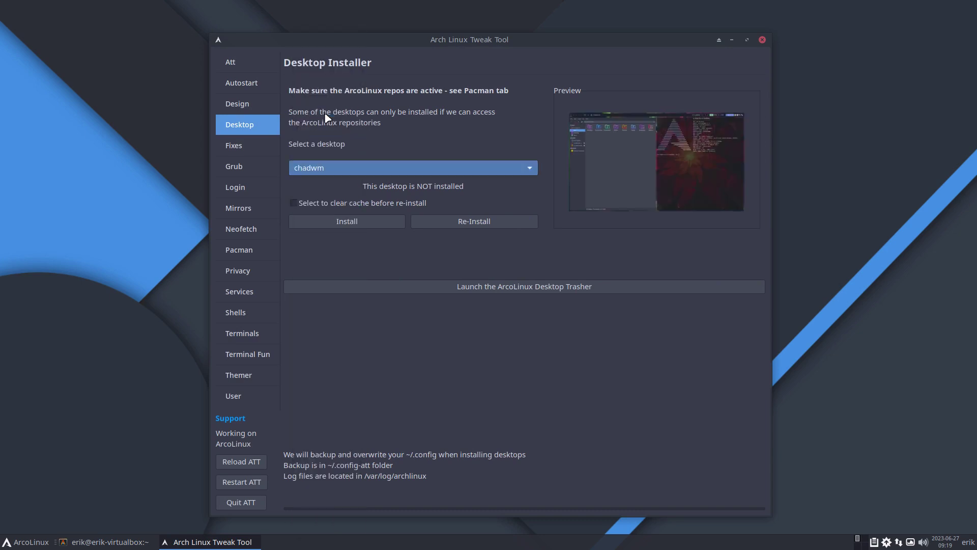
left_click(379, 220)
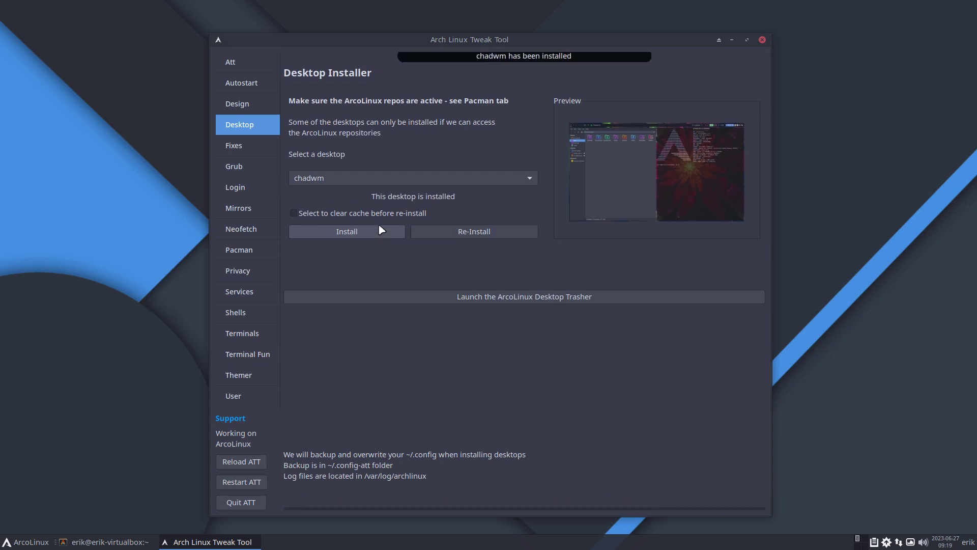
left_click(246, 502)
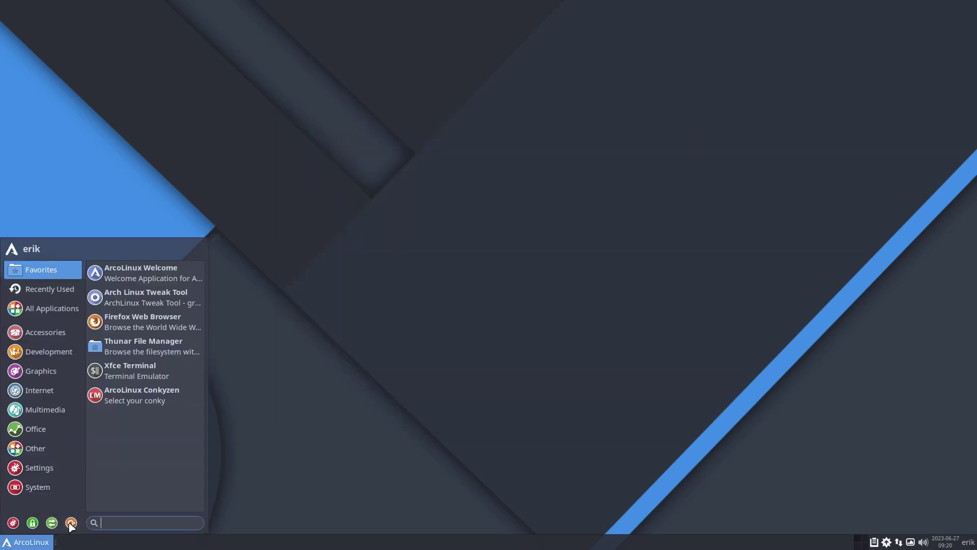
Step: Log out of Xfce and log back in with the Chadwm session selected in LightDM
left_click(70, 523)
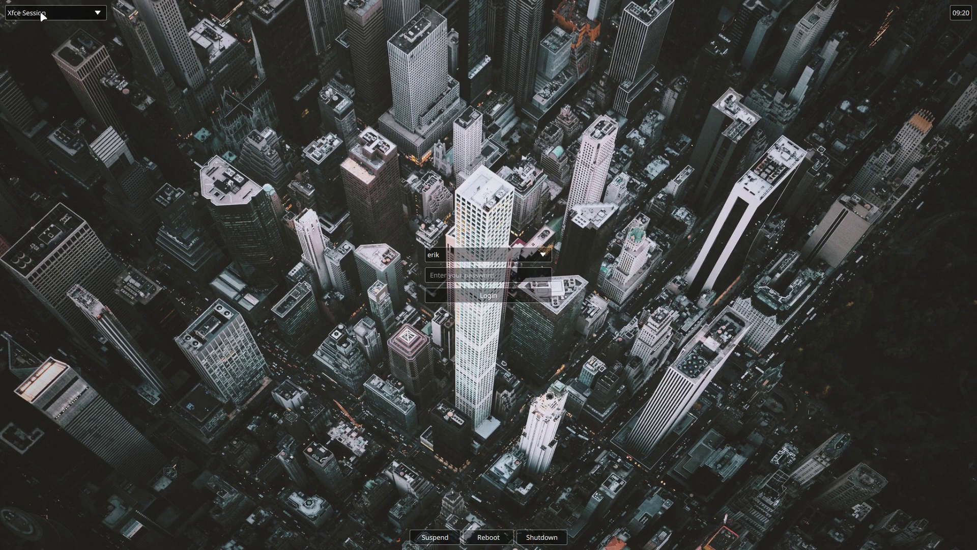
left_click(43, 17)
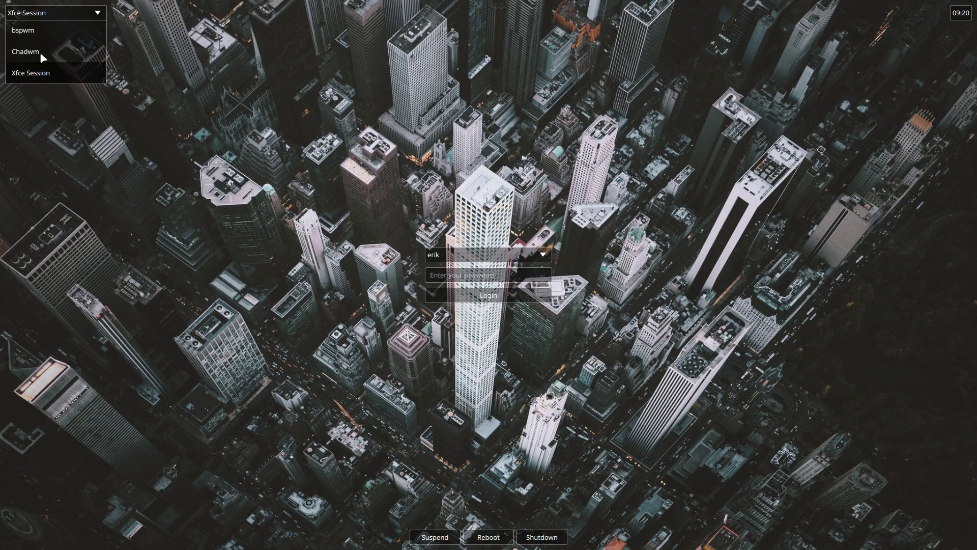
left_click(40, 52)
left_click(427, 275)
type("****")
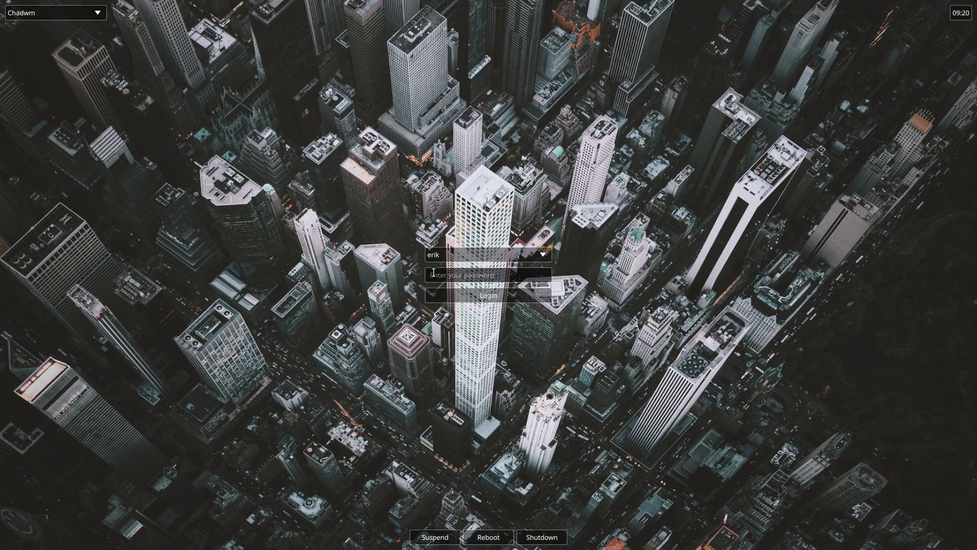
key("Return")
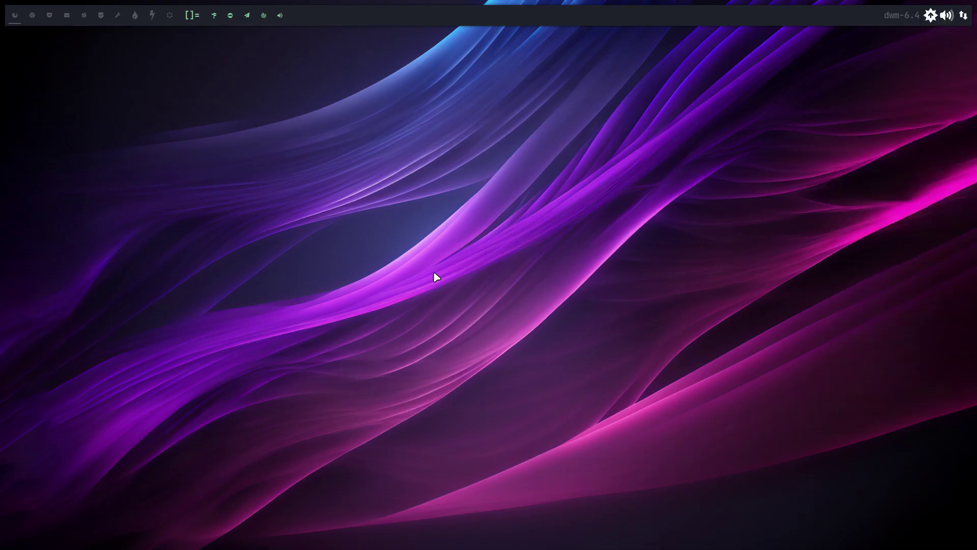
Step: Open a terminal in chadwm and briefly open and close the software manager
key("super+Return")
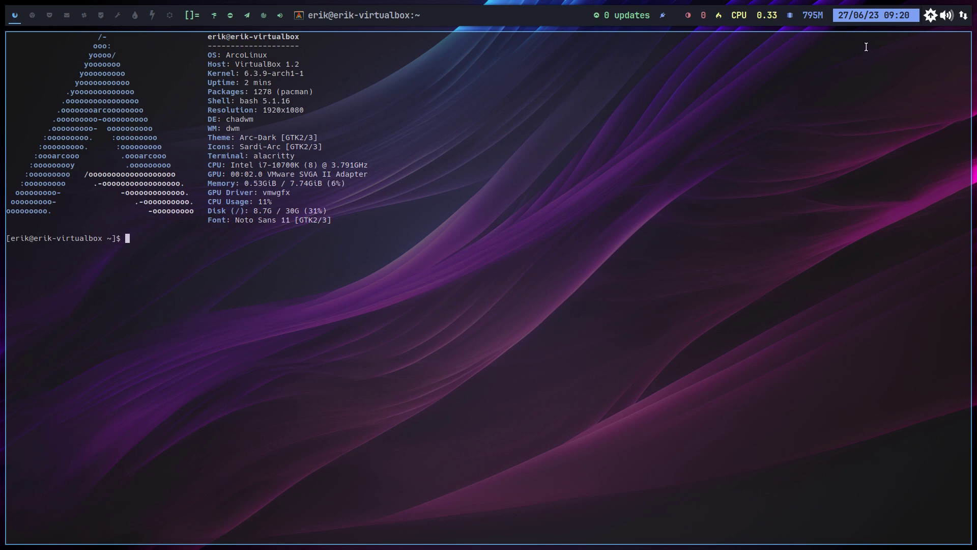
left_click(929, 18)
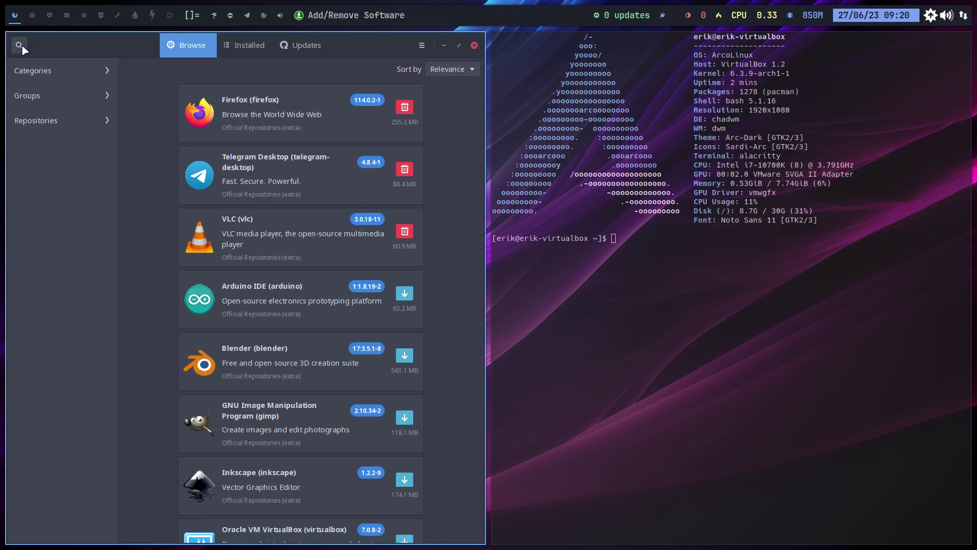
key("super+q")
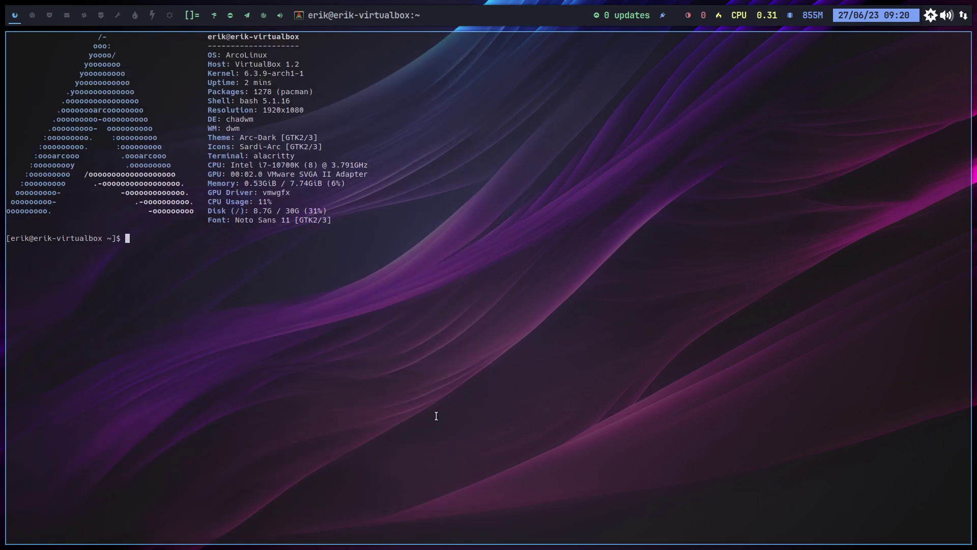
Step: Run yay chadwm to list chadwm packages, cancel with Ctrl+C, and switch to tag 2
type("yay chadwm")
key("Return")
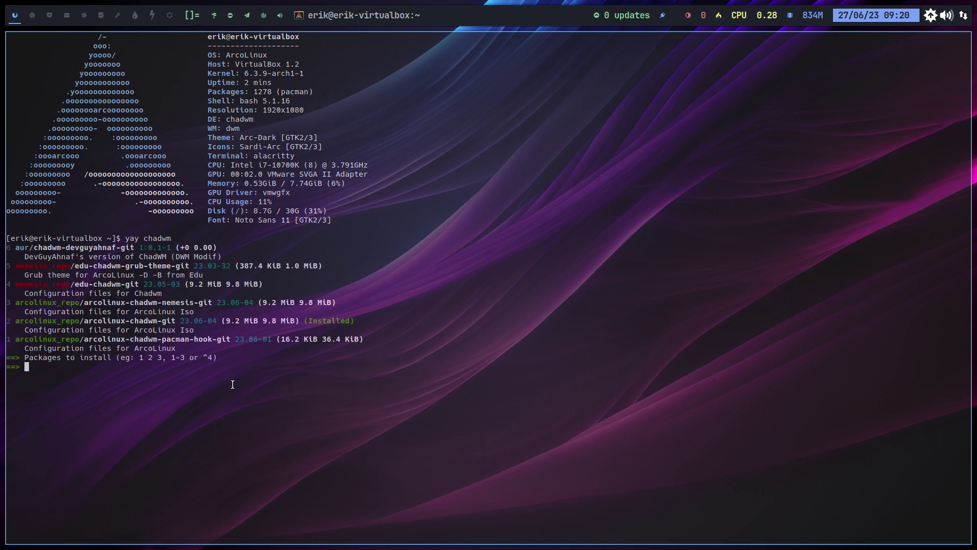
left_click_drag(34, 247, 118, 247)
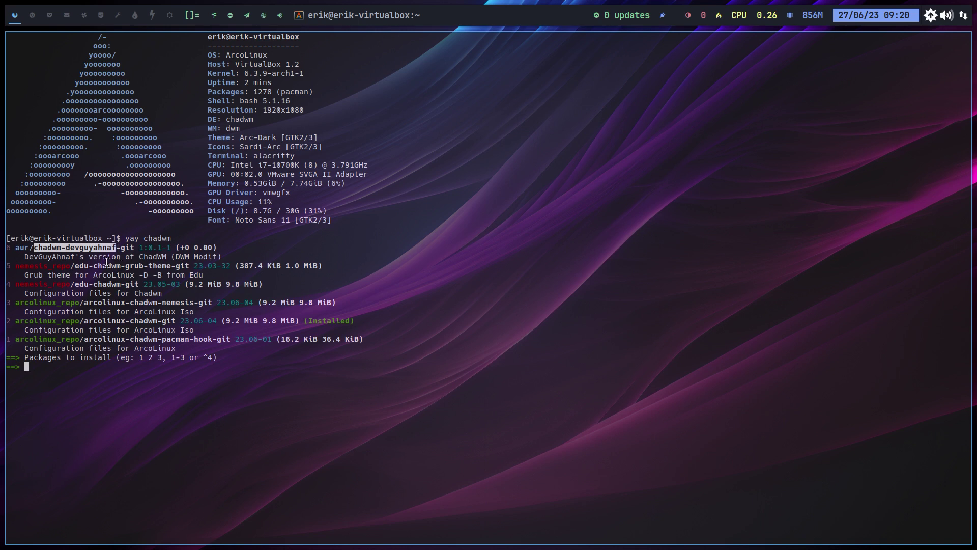
key("ctrl+c")
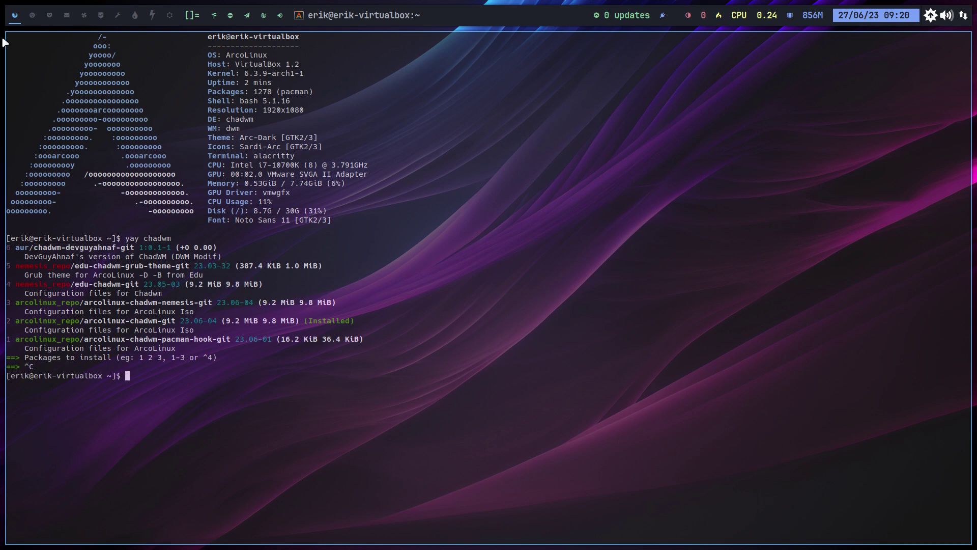
left_click(32, 15)
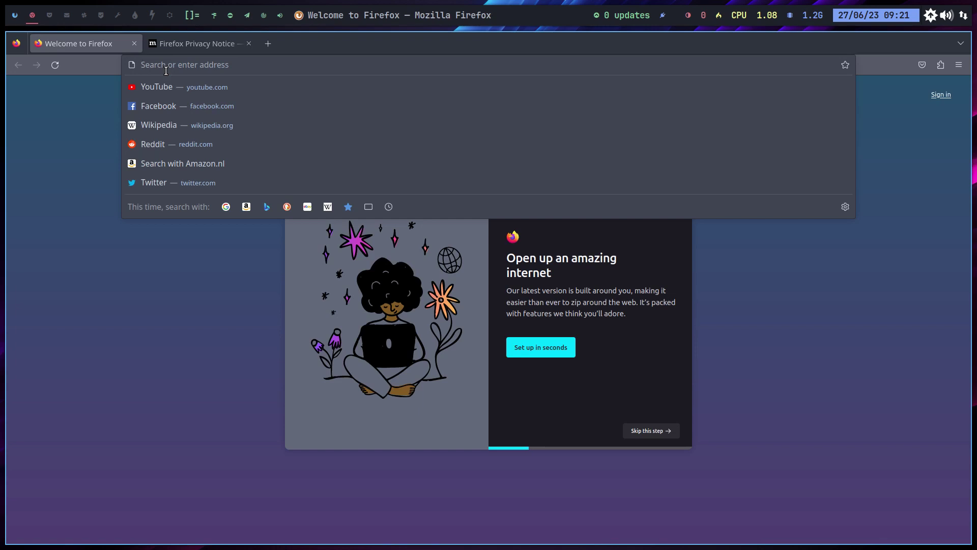
Step: Check the AUR chadwm package name in the terminal, then search Firefox for 'chadwm-devguyahnaf'
left_click(7, 17)
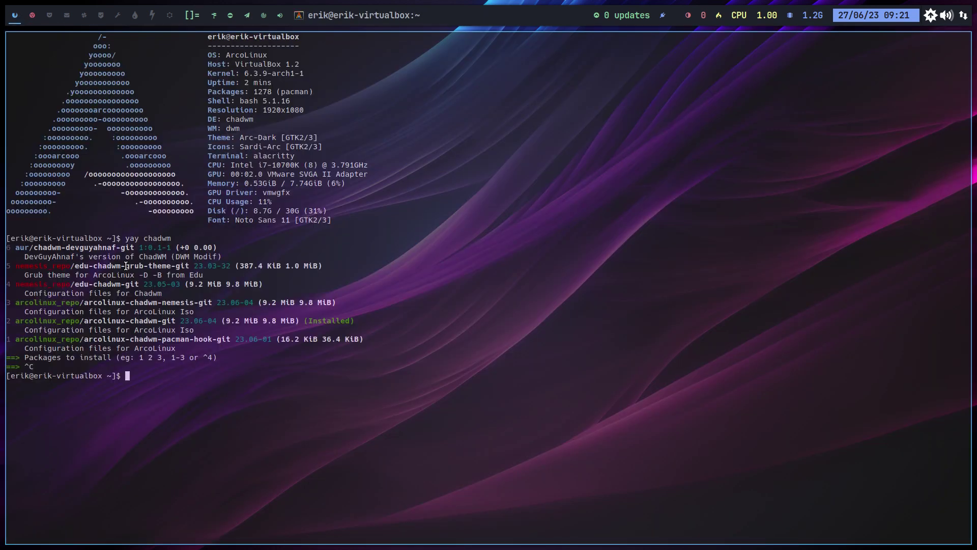
left_click_drag(117, 248, 34, 250)
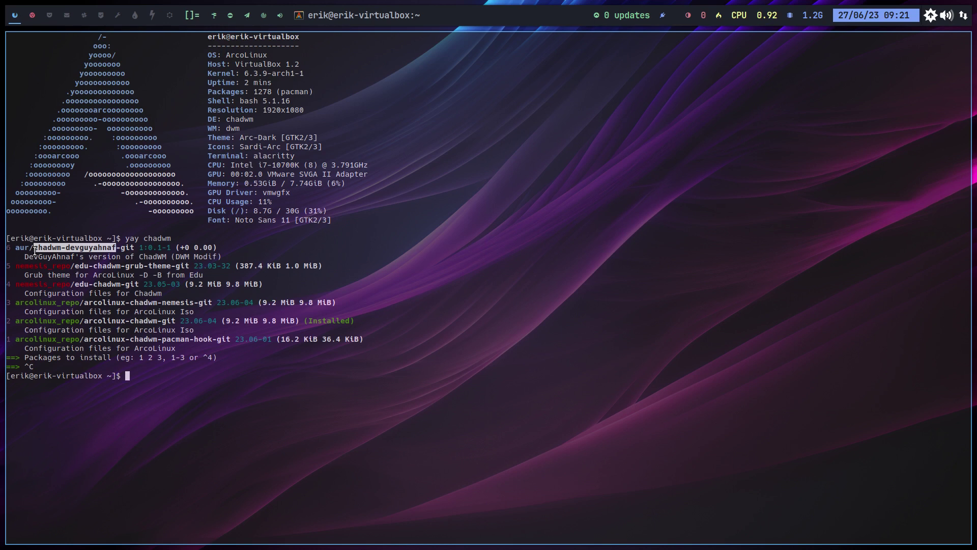
left_click(34, 16)
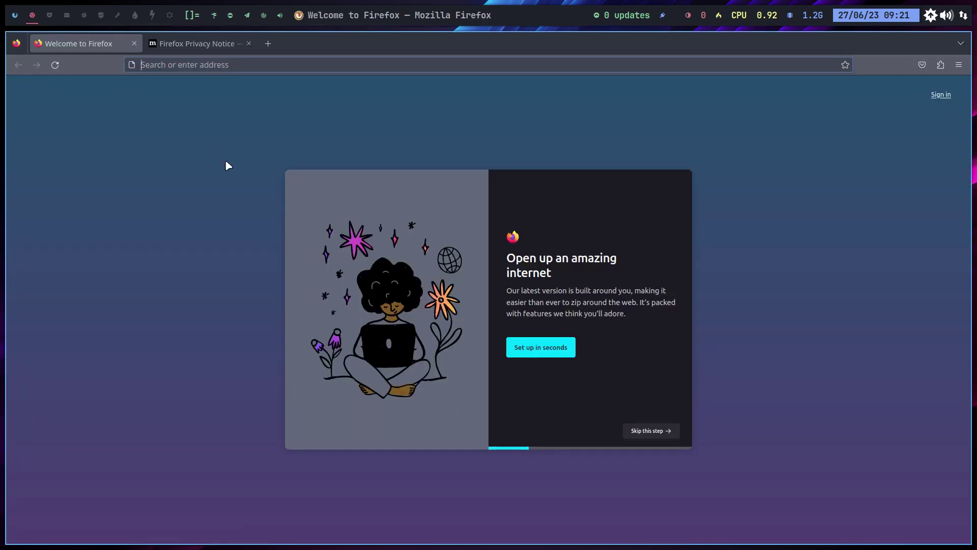
left_click(245, 62)
type("chadwm-devguyahnaf")
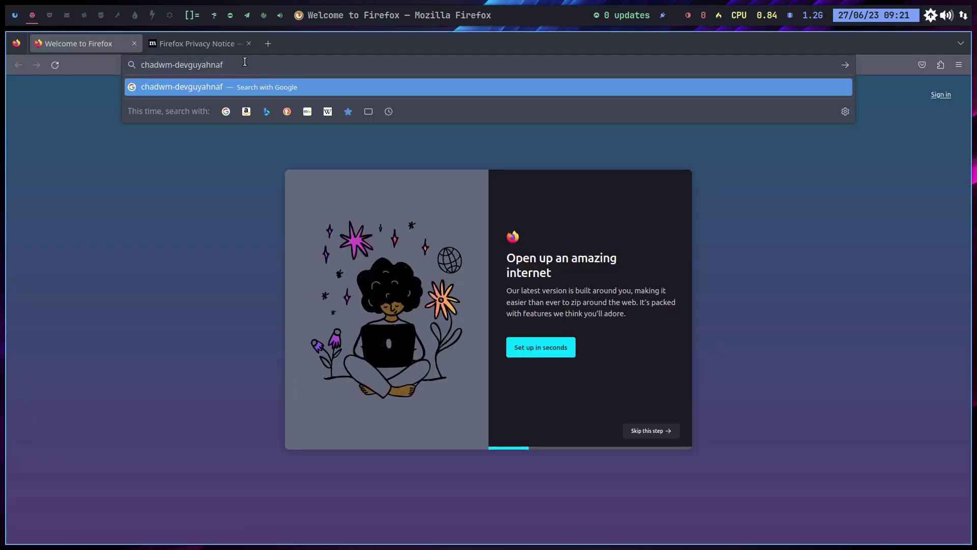
key("Return")
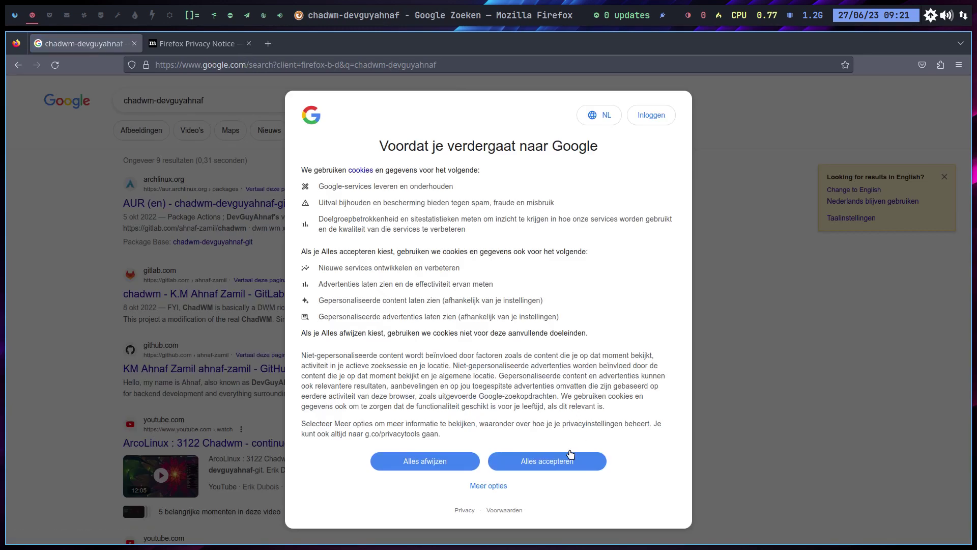
Step: Accept Google's cookie consent and browse the chadwm-devguyahnaf search results
left_click(568, 455)
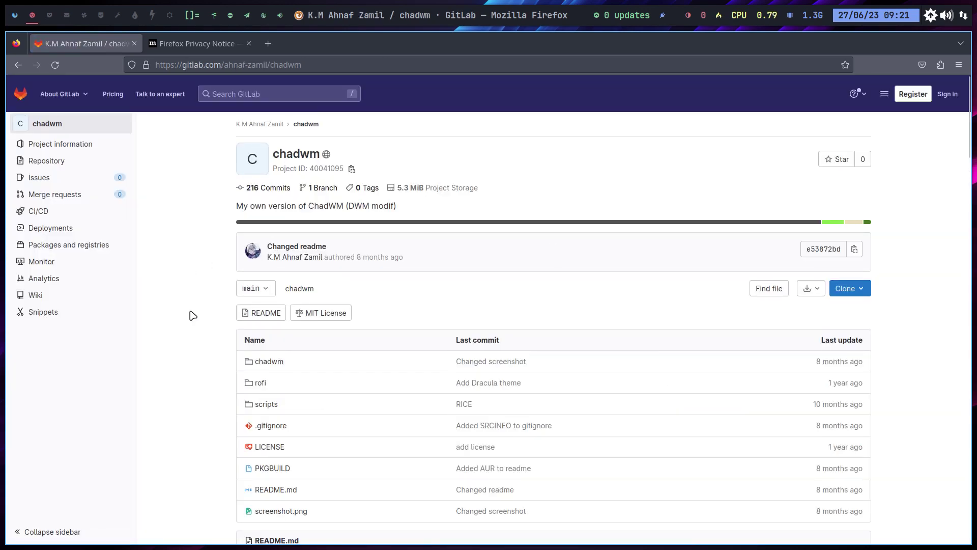
scroll(185, 377, "down", 10)
scroll(187, 379, "up", 4)
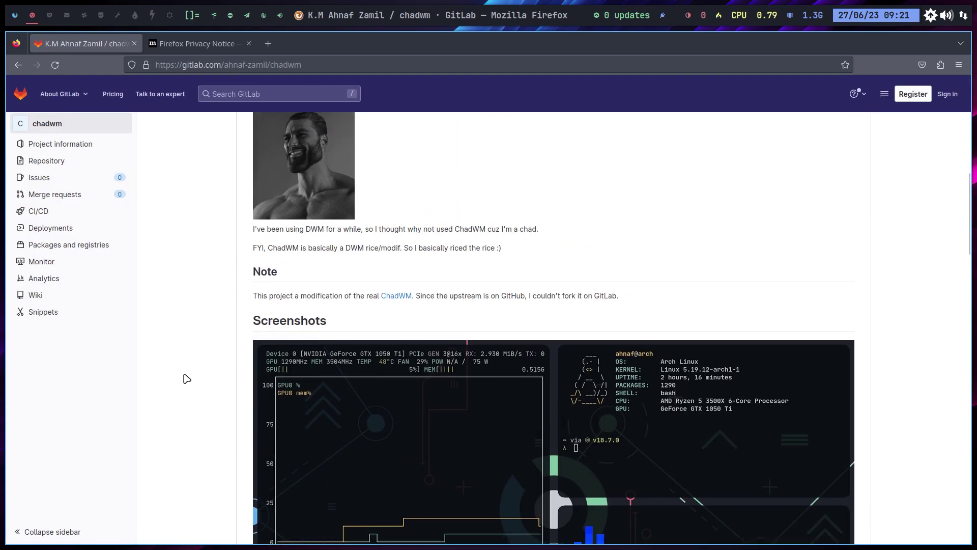
scroll(382, 413, "down", 3)
scroll(384, 413, "up", 2)
scroll(384, 412, "up", 10)
scroll(223, 432, "down", 8)
scroll(224, 432, "down", 10)
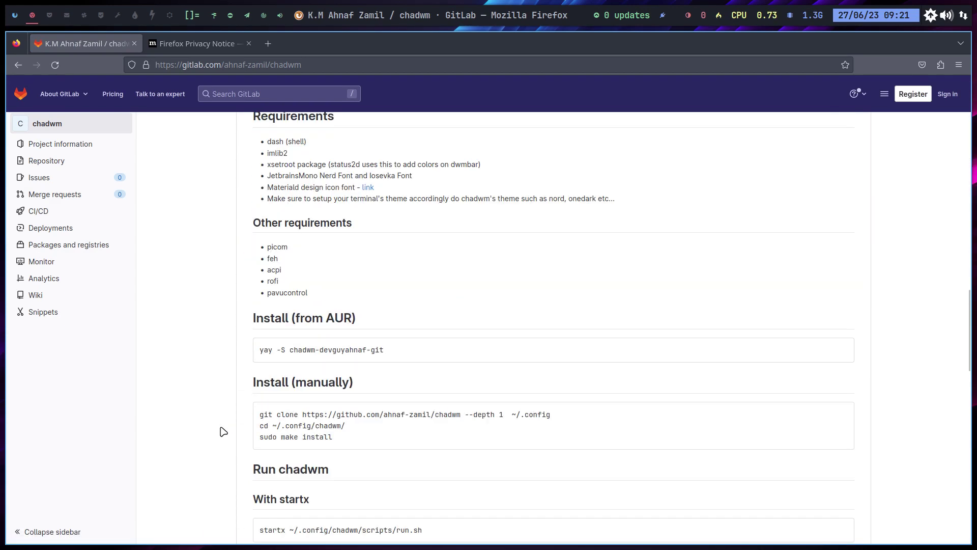
left_click_drag(291, 350, 402, 355)
Step: Scroll the GitLab chadwm README and copy the Install (manually) commands
scroll(406, 381, "down", 3)
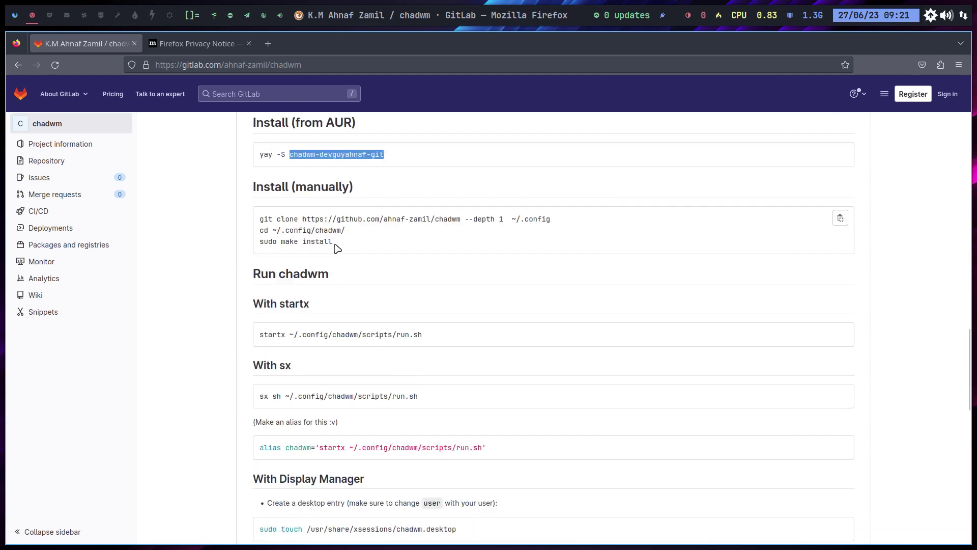
scroll(337, 248, "down", 5)
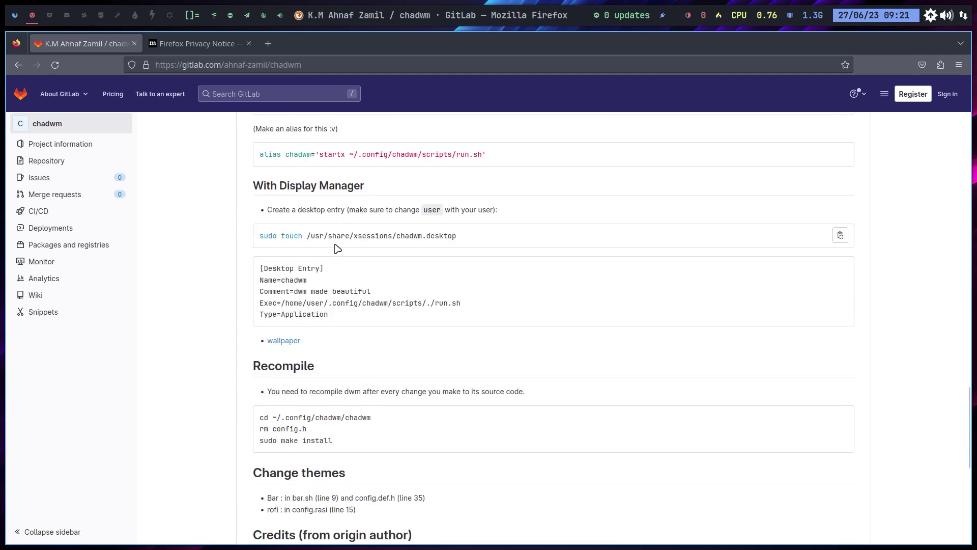
scroll(336, 247, "down", 5)
scroll(333, 245, "down", 2)
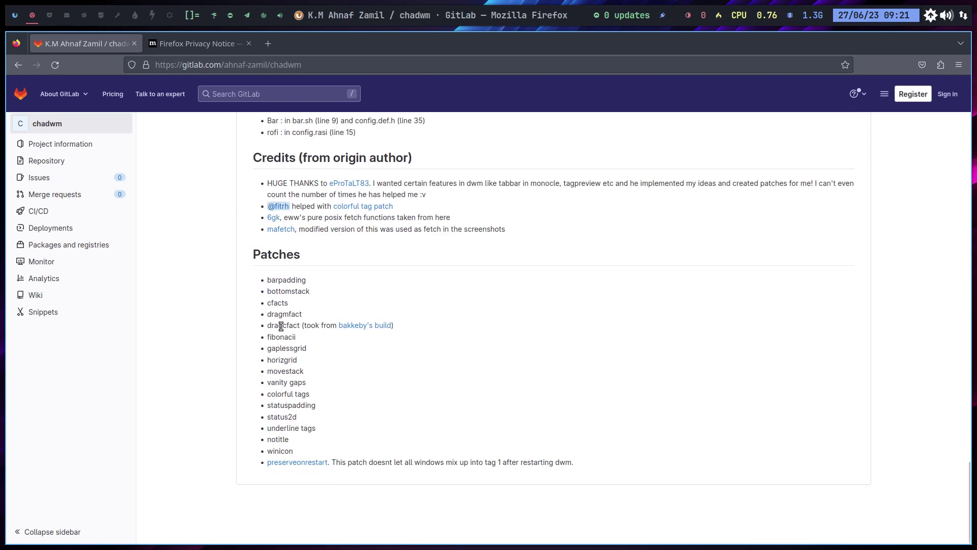
scroll(348, 293, "up", 20)
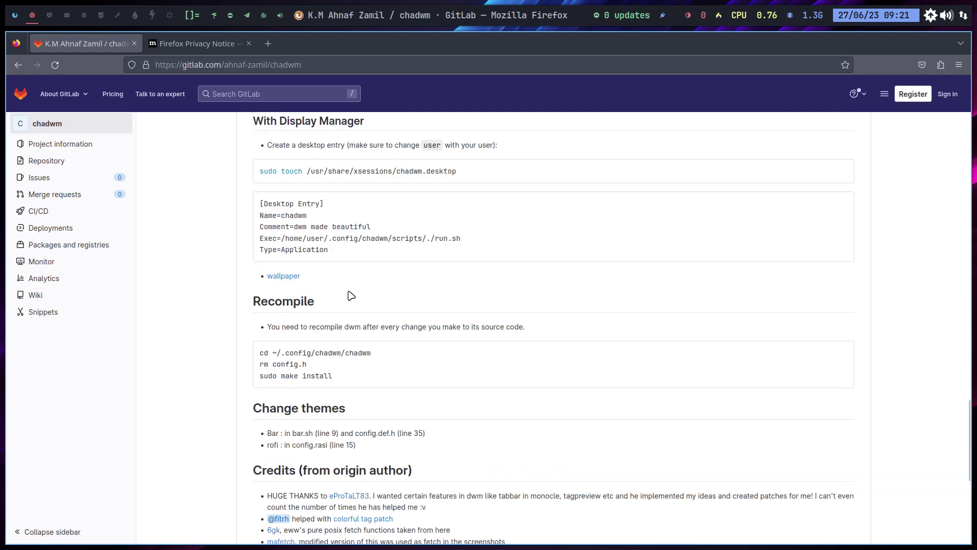
scroll(348, 291, "up", 10)
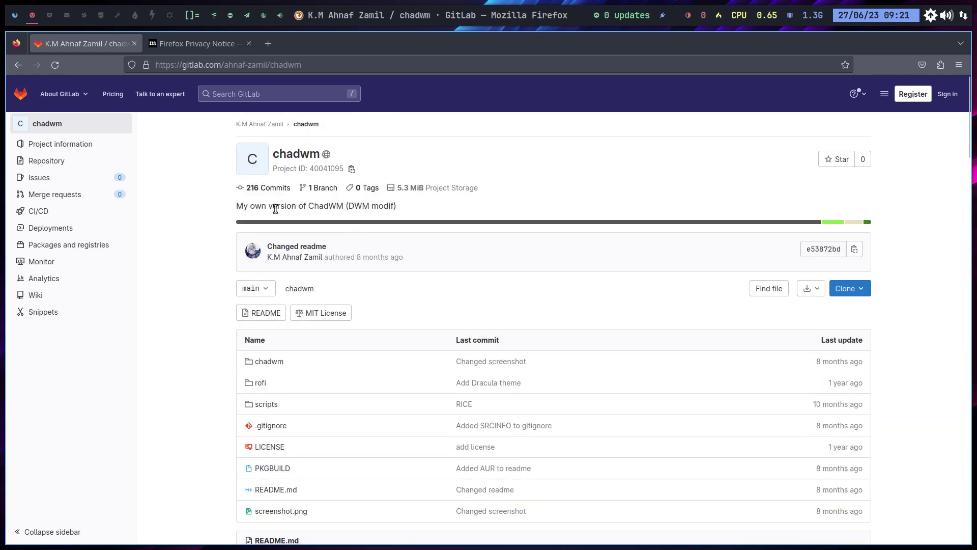
left_click_drag(261, 206, 438, 228)
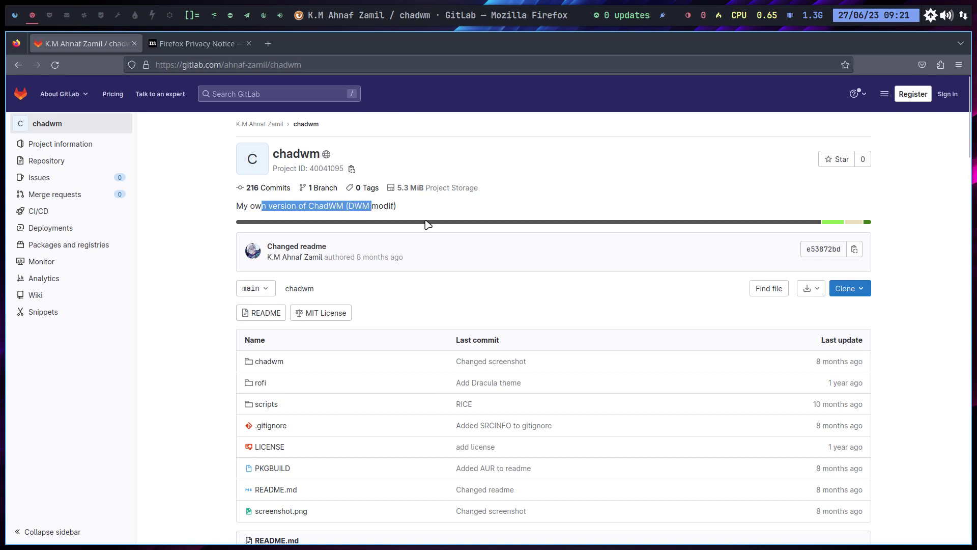
left_click(415, 218)
scroll(414, 219, "down", 10)
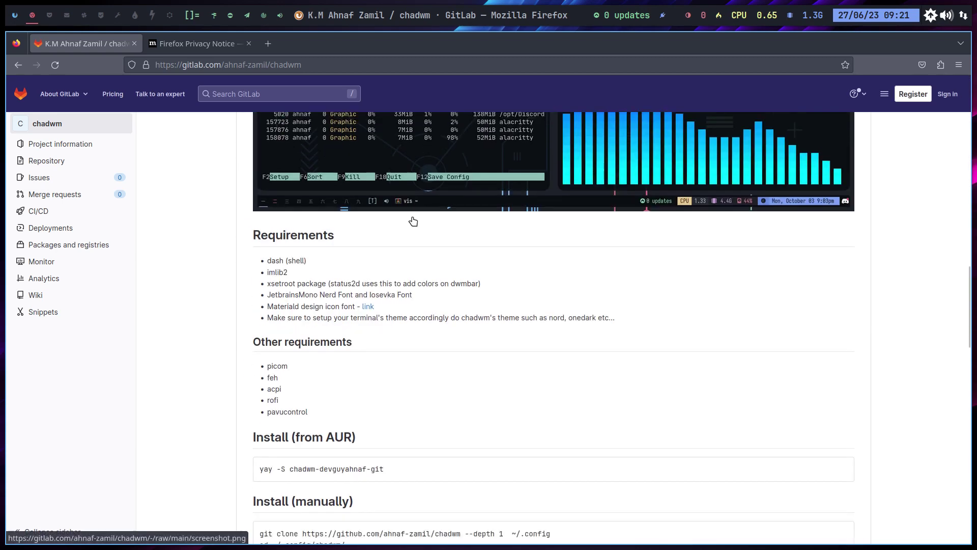
scroll(415, 221, "down", 6)
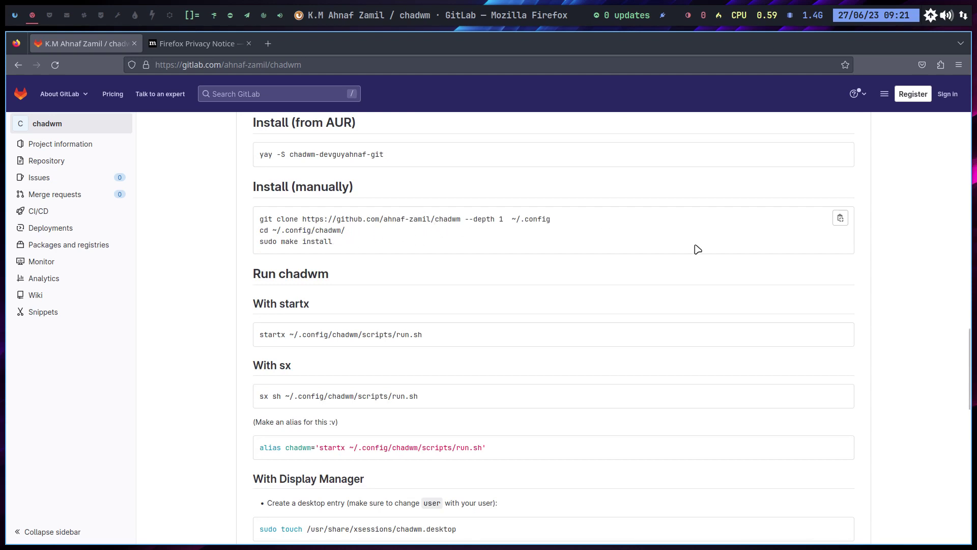
left_click(841, 219)
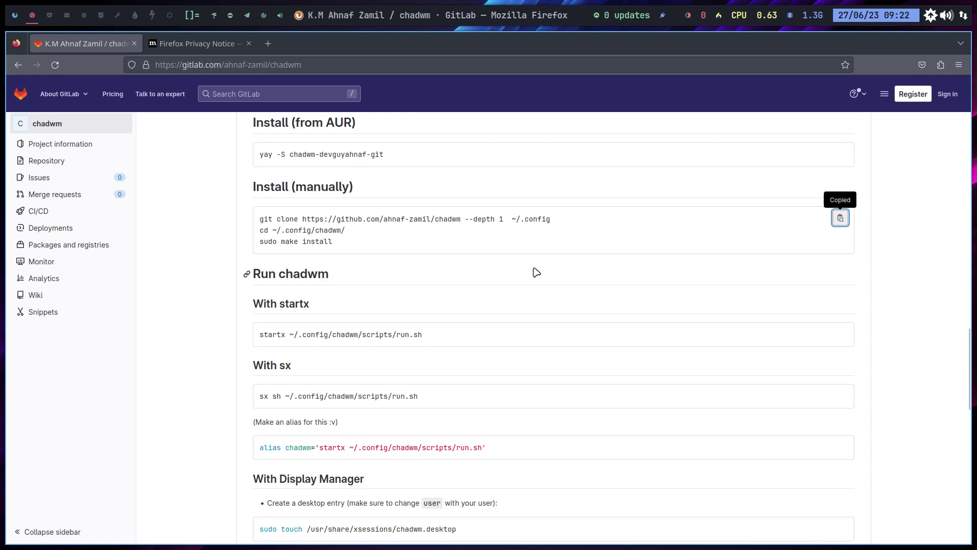
Step: Paste and run the copied manual install commands in a new terminal, dismissing the sudo prompt
key("super+Return")
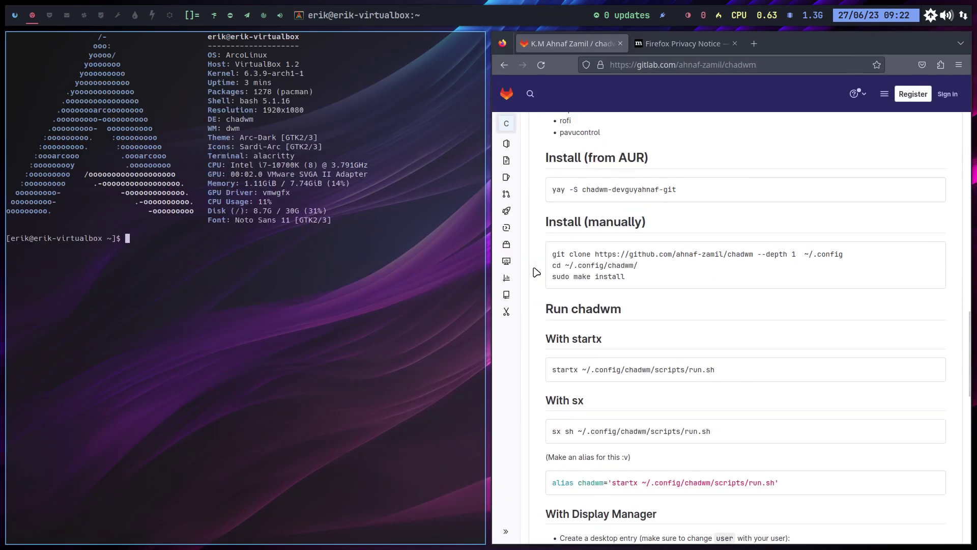
key("ctrl+shift+v")
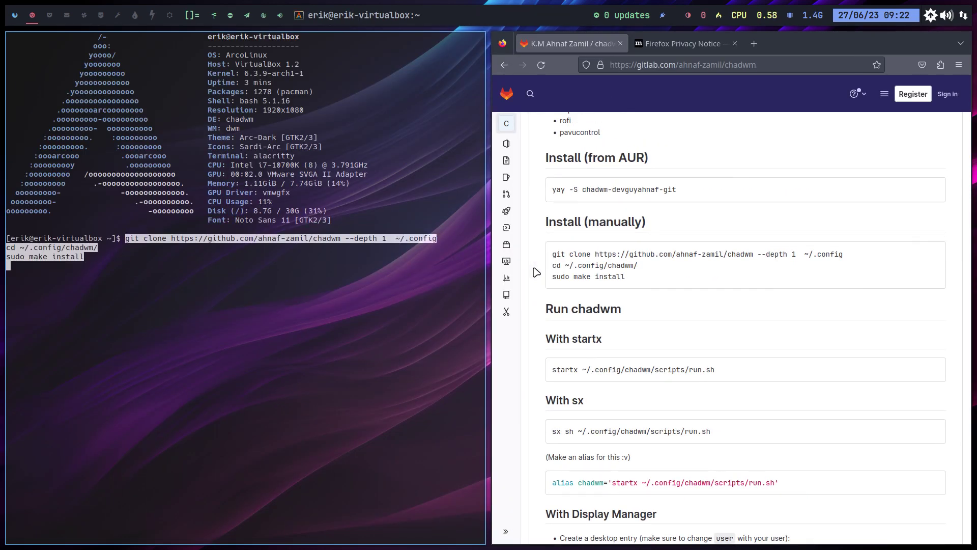
key("Return")
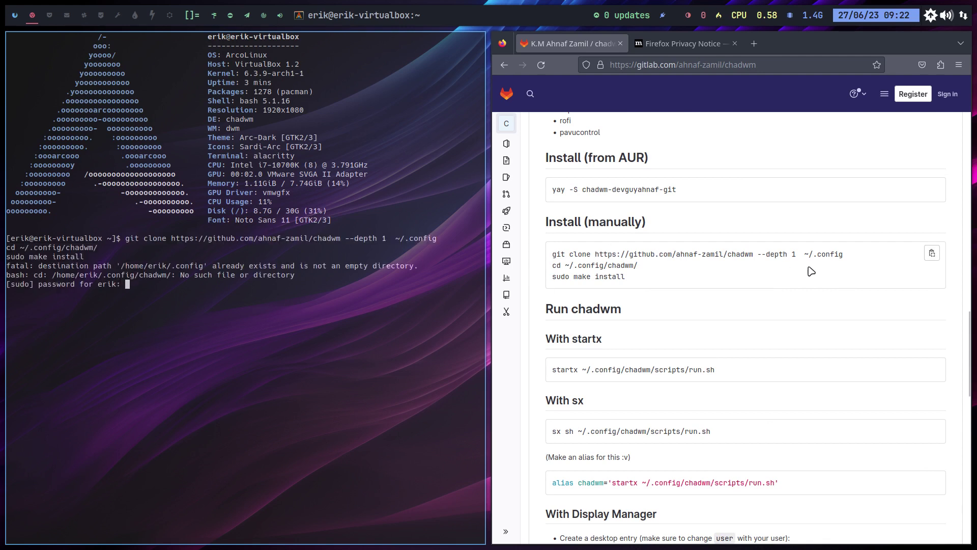
left_click_drag(856, 254, 550, 256)
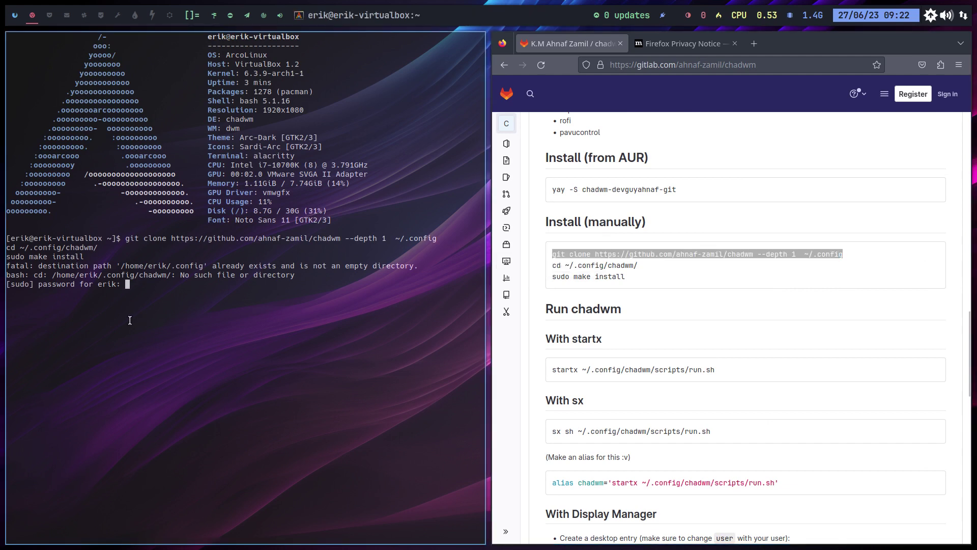
key("Return")
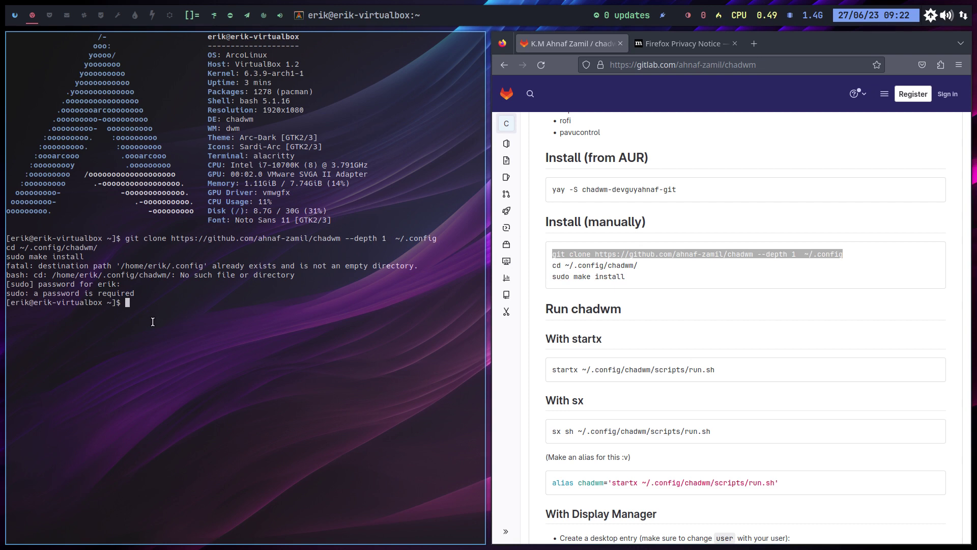
Step: Run the chadwm git clone, then rerun it targeting ~/.config/chadwm-dev
key("ctrl+shift+v")
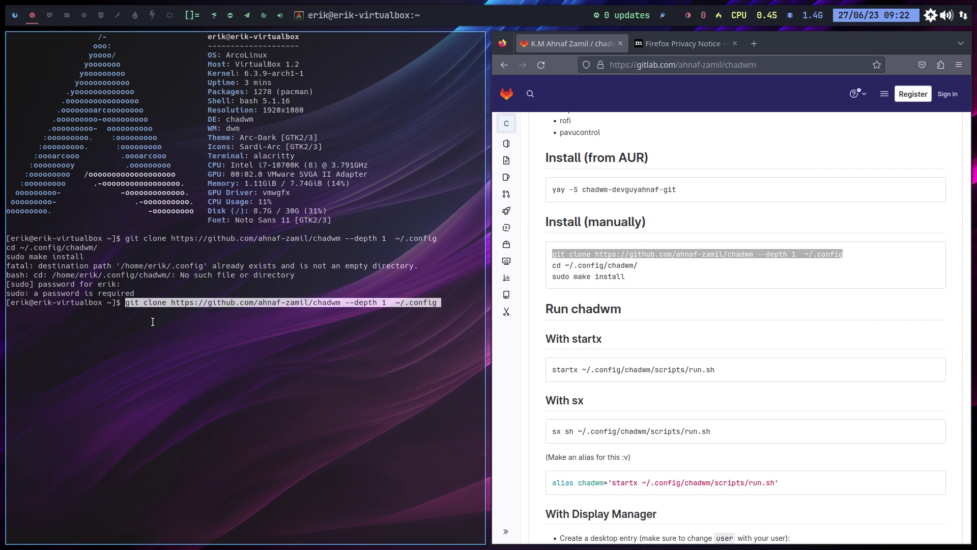
key("Return")
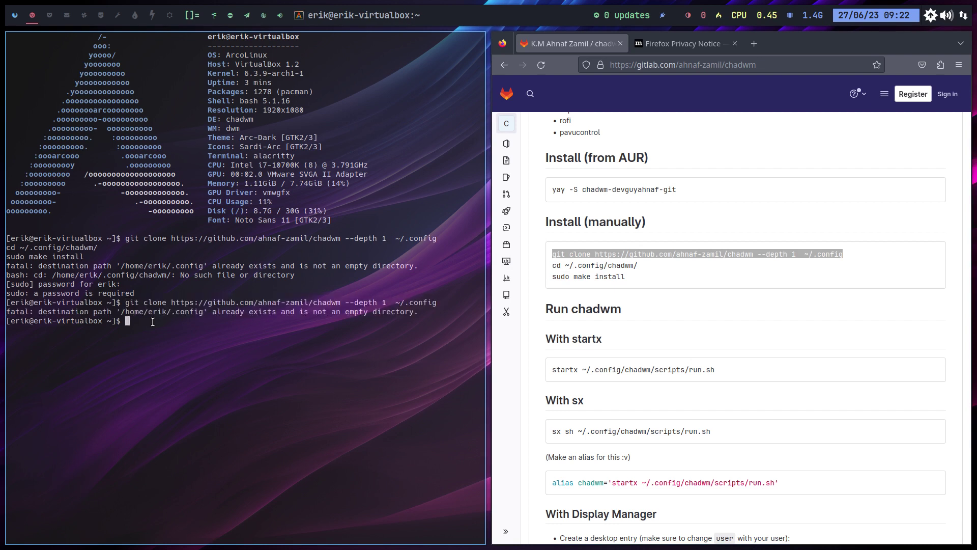
key("Up")
type("/")
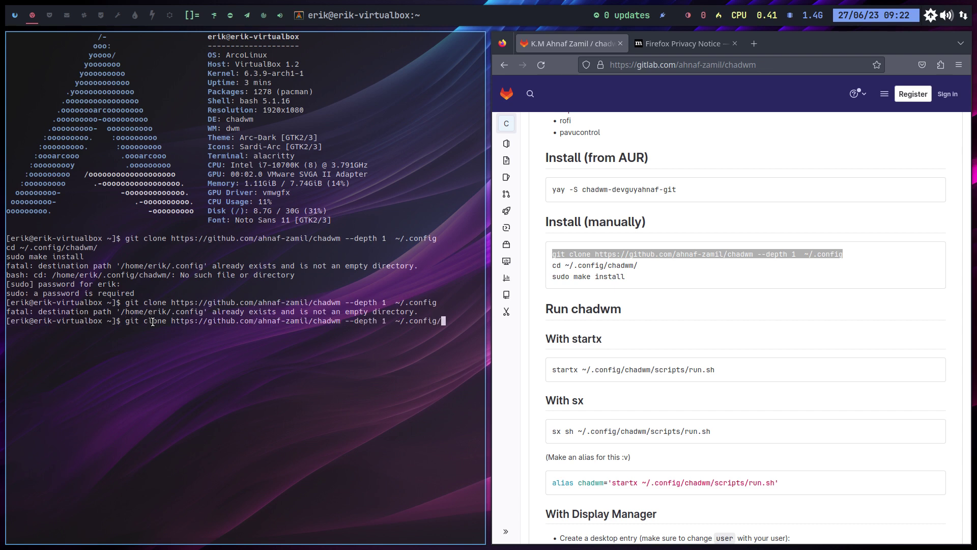
type("d")
key("BackSpace")
type("chadwm-dev")
key("Return")
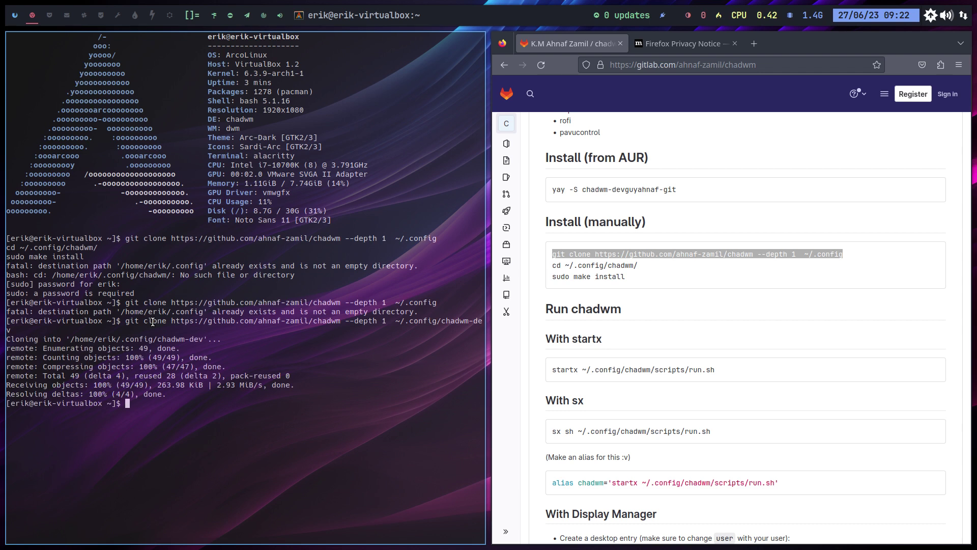
Step: Change into ~/.config/chadwm-dev and list its files
type("cd .config")
key("Tab")
key("Tab")
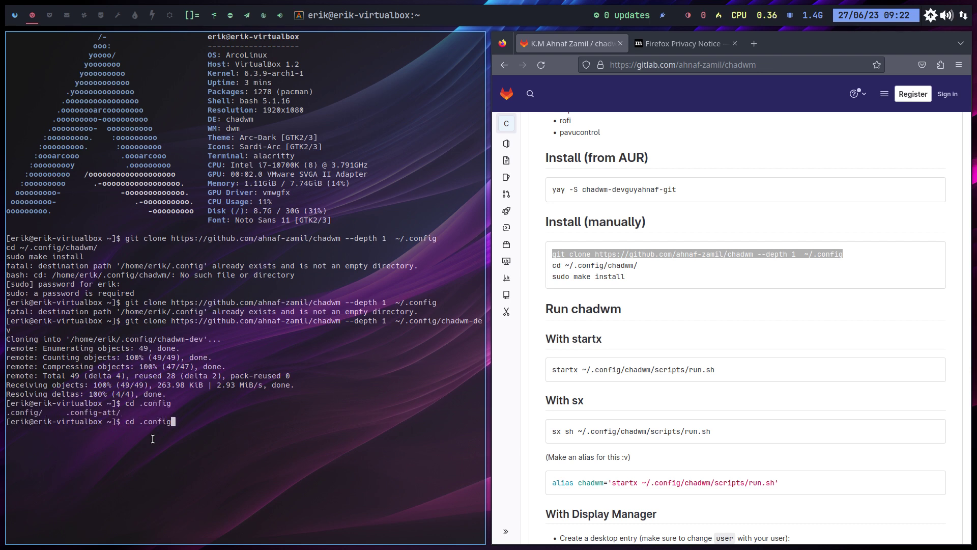
type("/ch")
key("Tab")
key("Return")
type("ls")
key("Return")
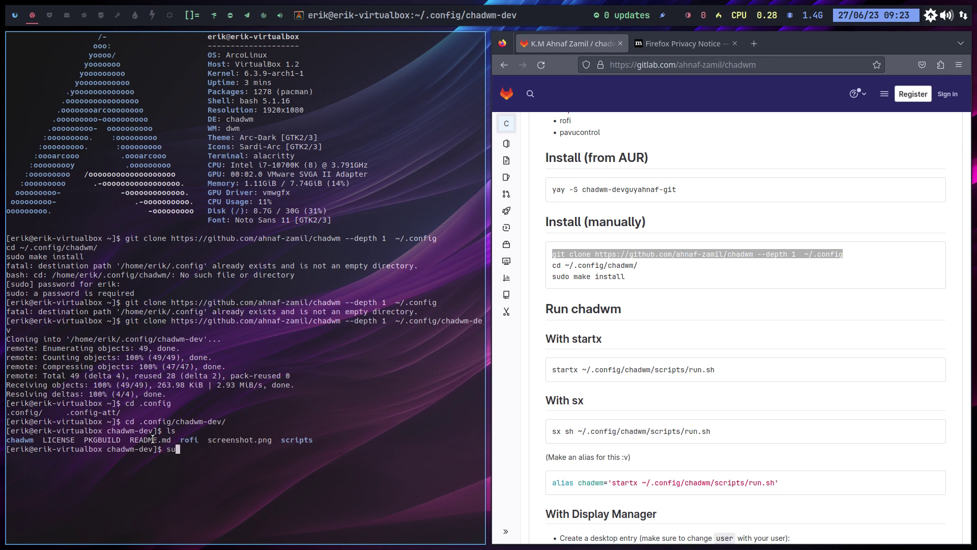
Step: Try make and sudo make install there; both fail for lack of a makefile
type("make")
key("Return")
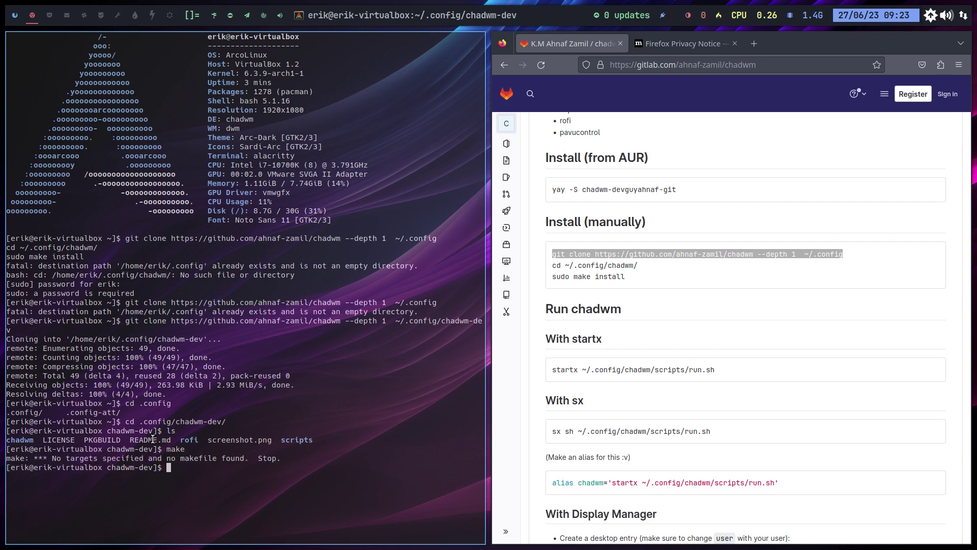
type("make")
key("BackSpace")
key("BackSpace")
key("BackSpace")
key("BackSpace")
key("BackSpace")
type("sudo make stin")
key("BackSpace")
key("BackSpace")
key("BackSpace")
key("BackSpace")
type("install")
key("Return")
key("Return")
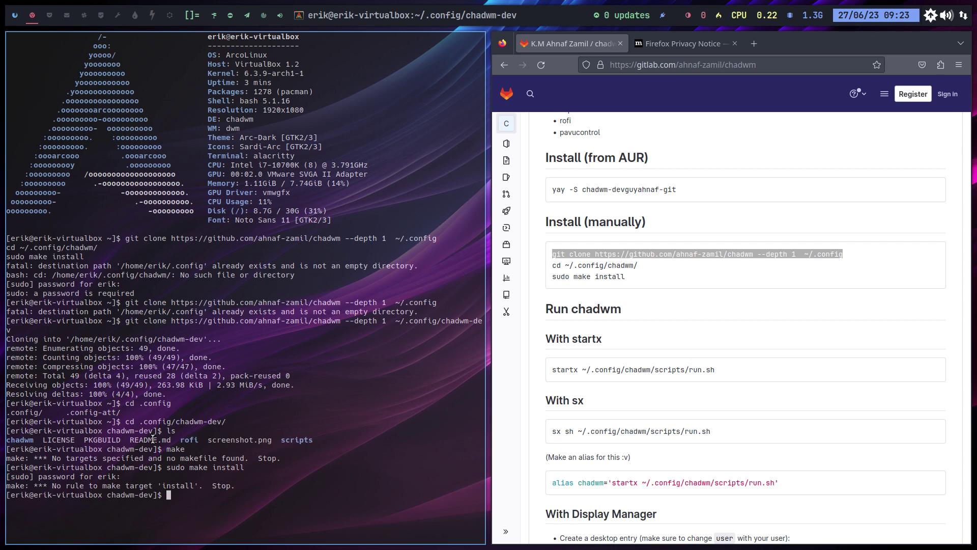
left_click(649, 279)
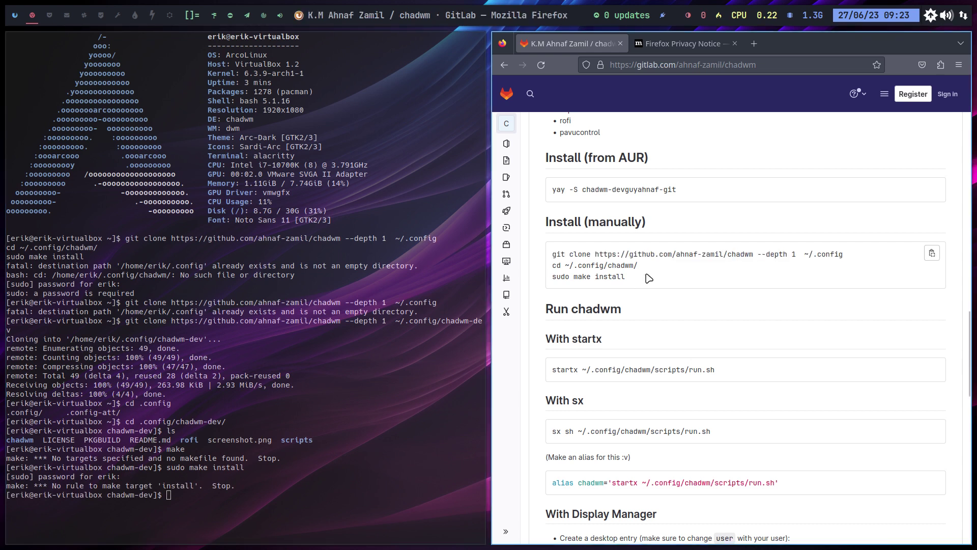
scroll(649, 278, "up", 3)
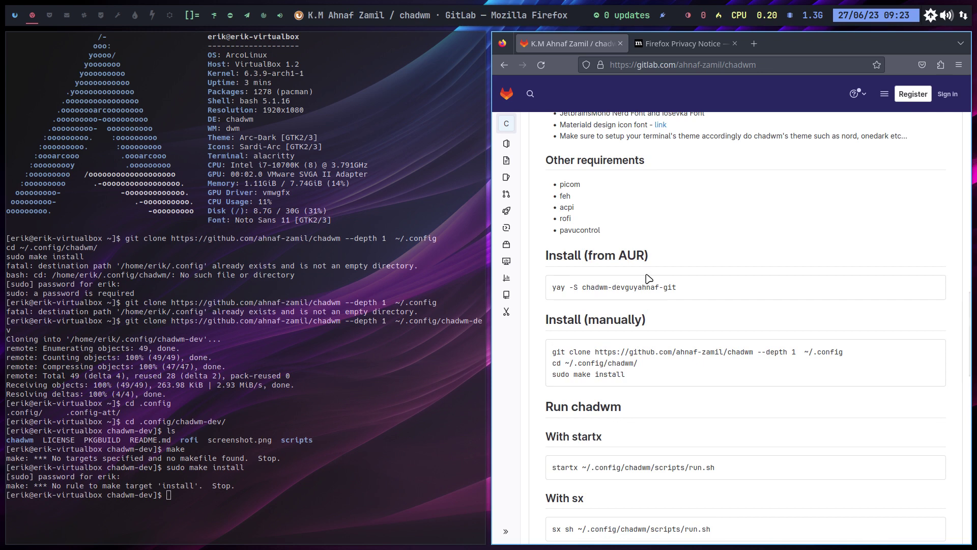
Step: In Thunar with hidden files shown, browse to .config/chadwm-dev/chadwm and bring up its folder actions
left_click(49, 15)
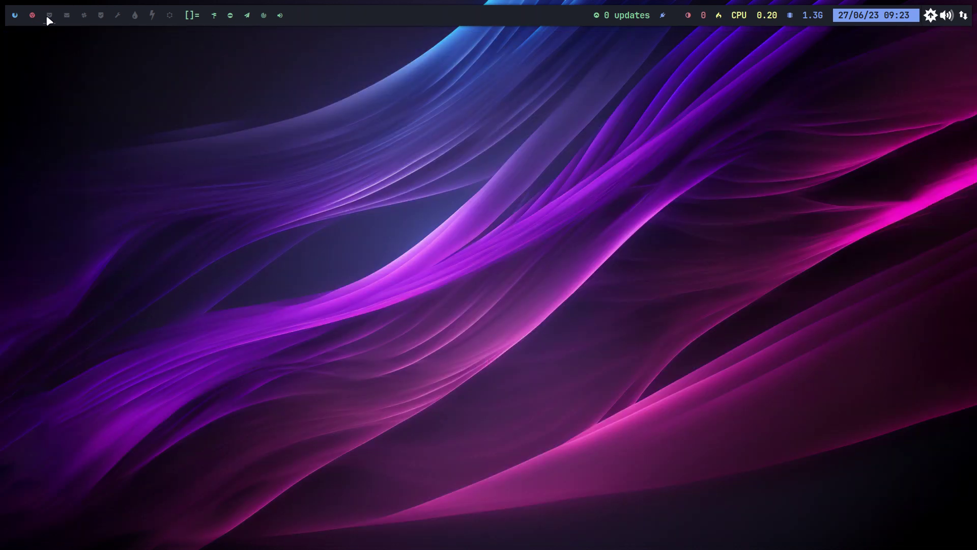
key("super+shift+Return")
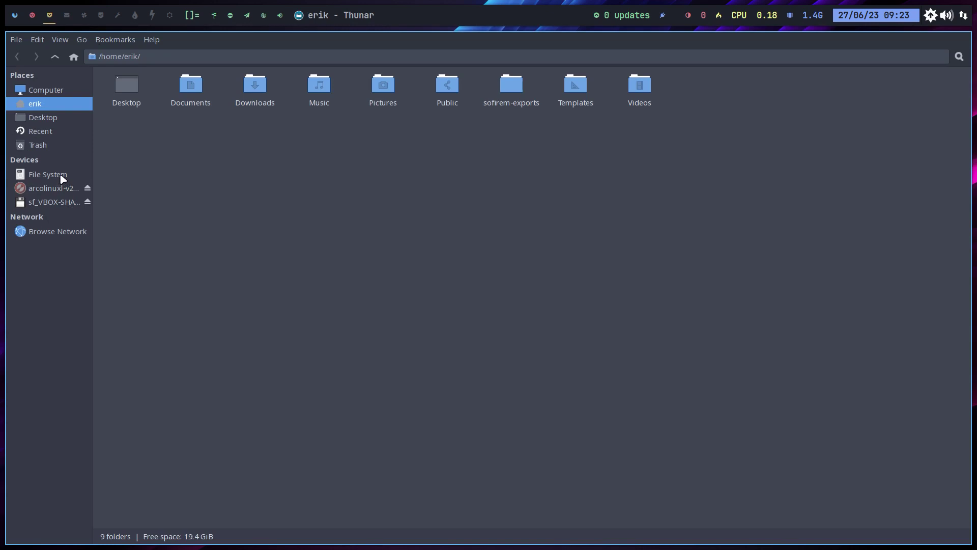
key("ctrl+h")
double_click(253, 86)
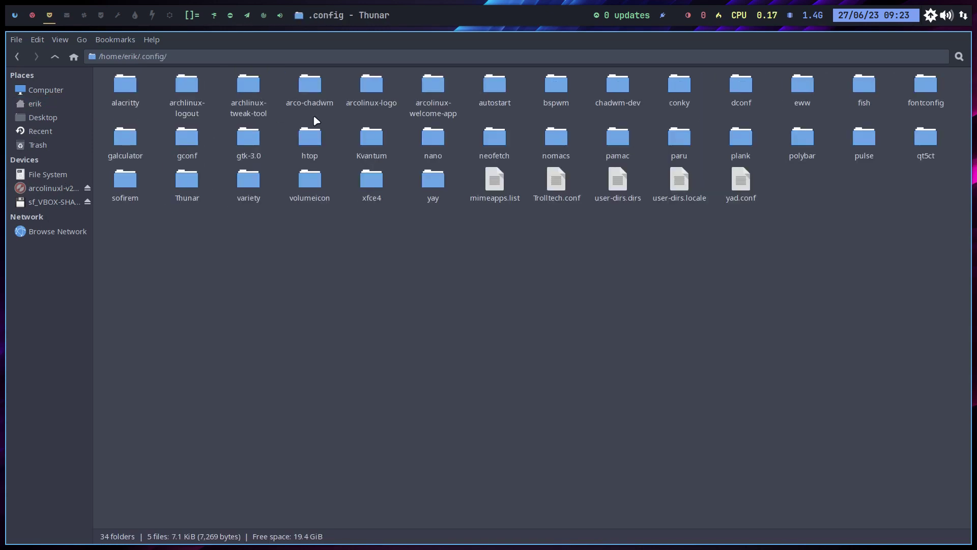
left_click(314, 87)
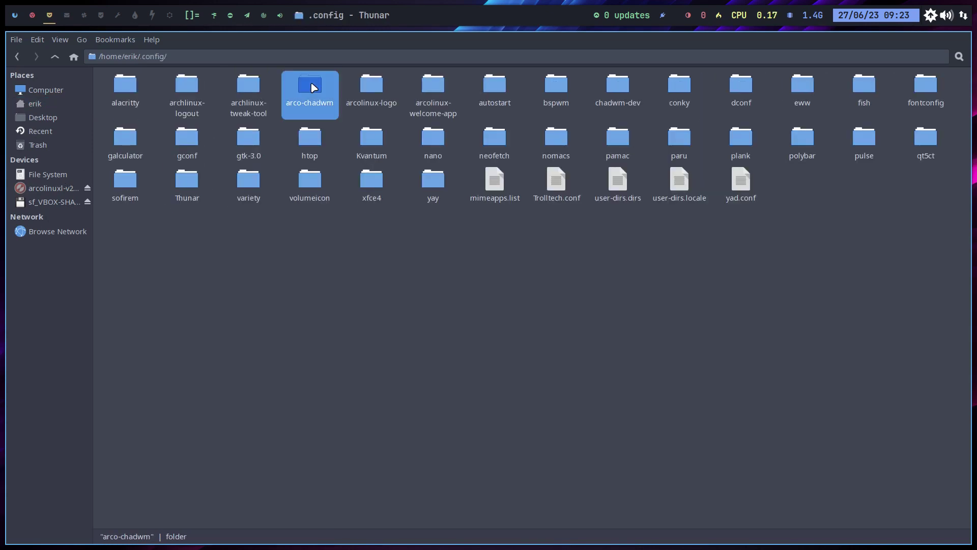
double_click(618, 87)
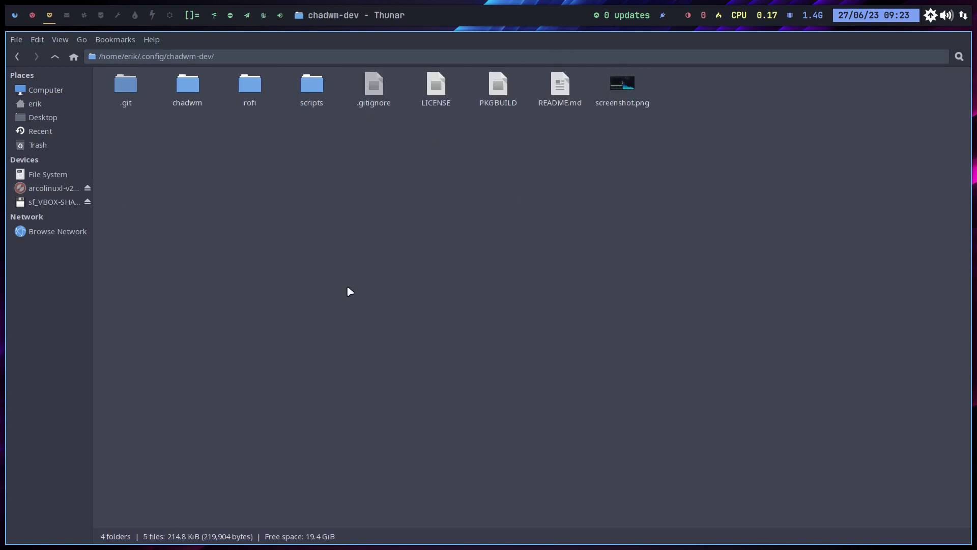
double_click(187, 87)
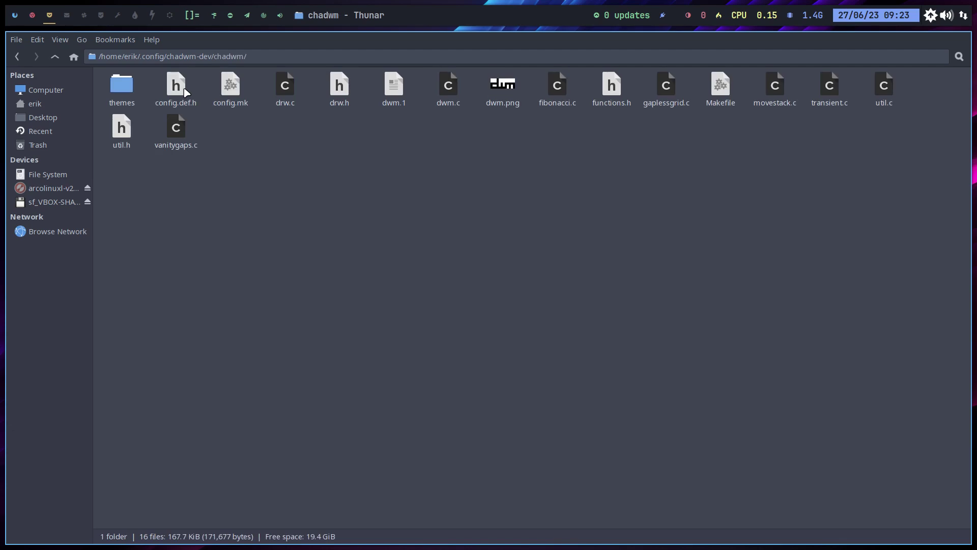
right_click(269, 202)
Step: Start a terminal in the chadwm folder, build with make, and install dwm via sudo make install
left_click(329, 264)
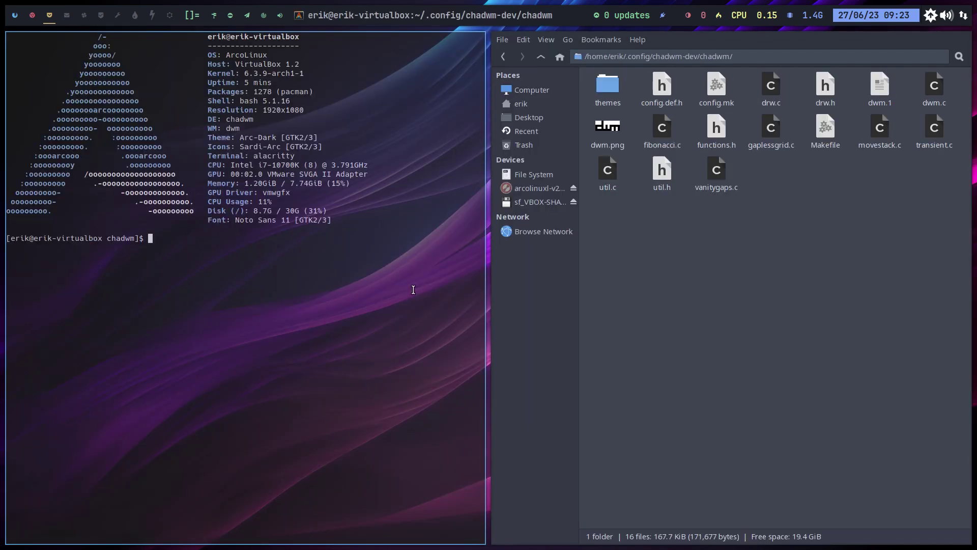
type("a")
key("BackSpace")
type("make")
key("Return")
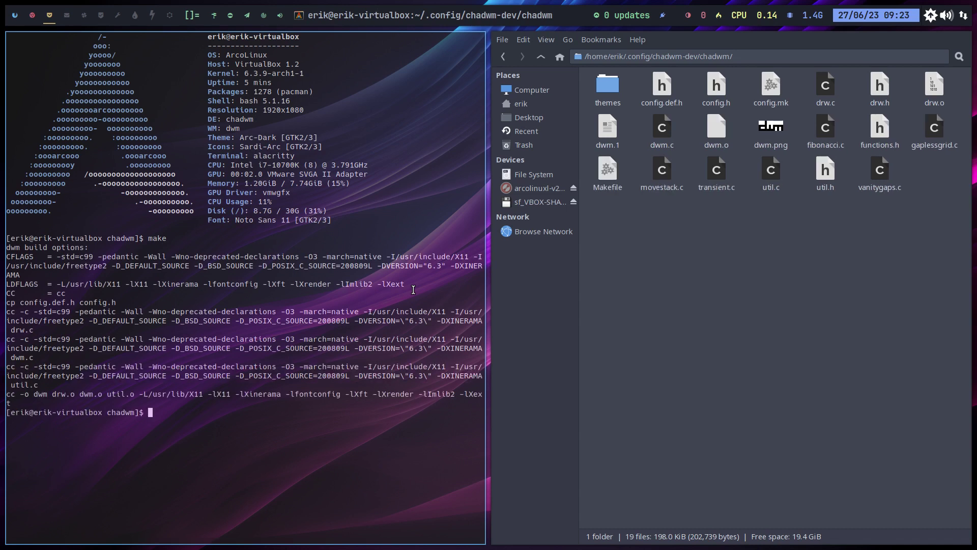
type("sudo make install")
key("Return")
key("Return")
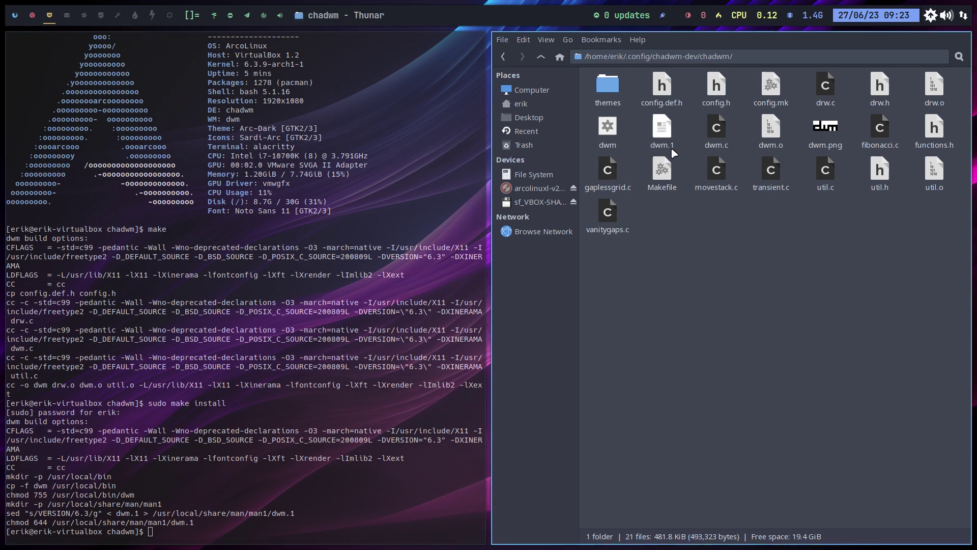
Step: Back in chadwm-dev, preview screenshot.png and then enter the scripts folder
left_click(541, 56)
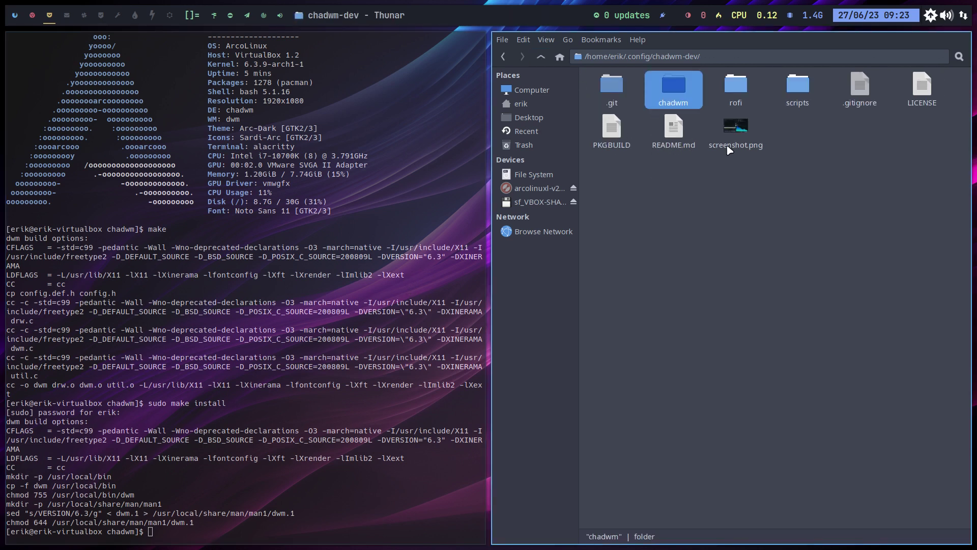
double_click(731, 131)
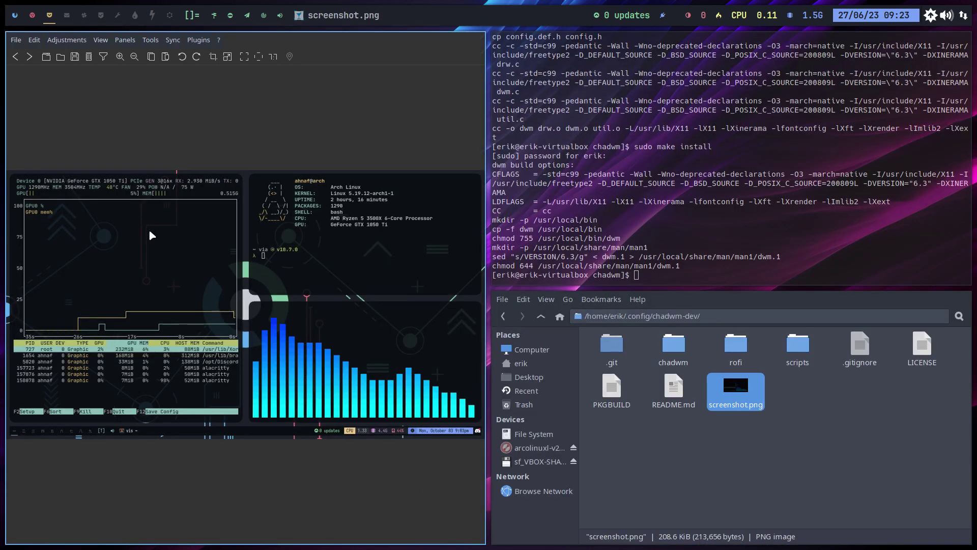
key("super+q")
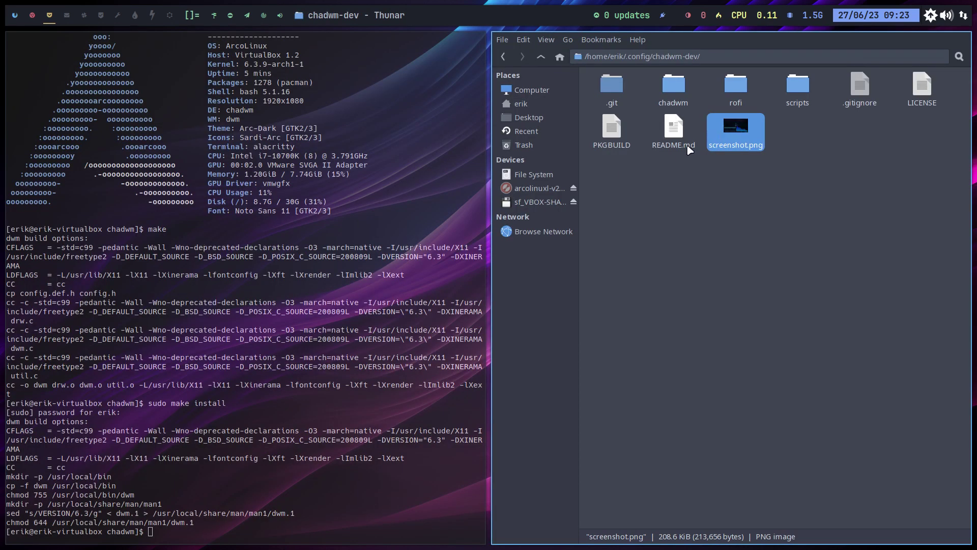
double_click(798, 88)
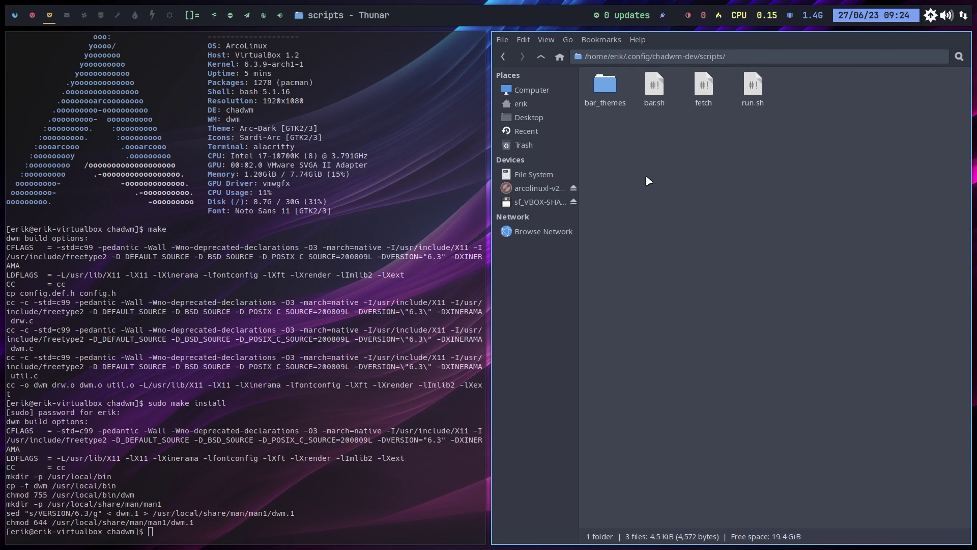
Step: Navigate to /usr/share/xsessions and select chadwm.desktop
left_click(532, 174)
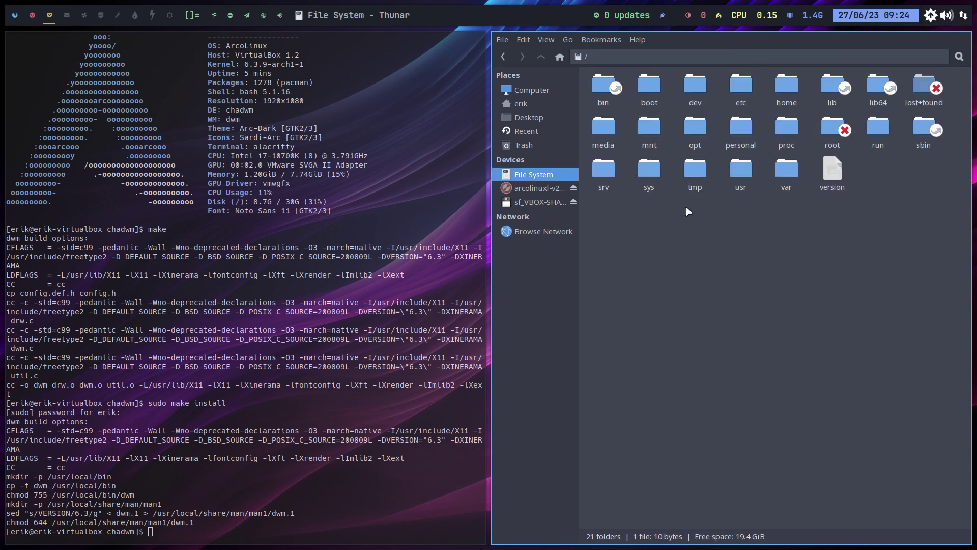
double_click(741, 170)
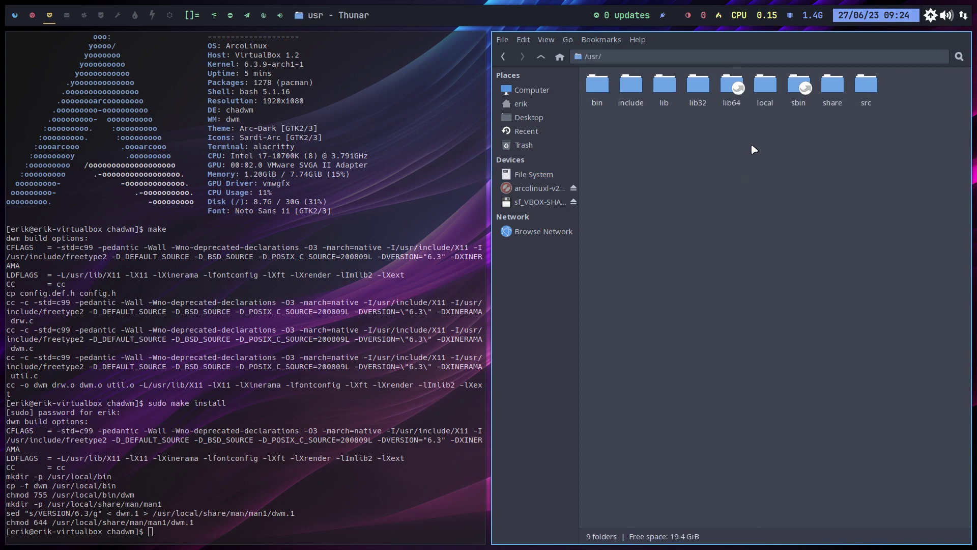
double_click(835, 92)
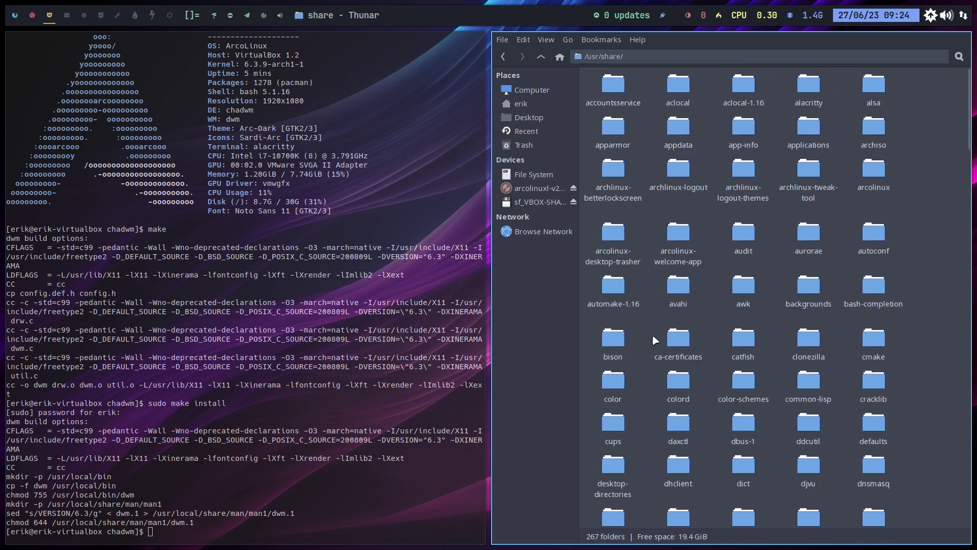
type("xsessions")
key("Return")
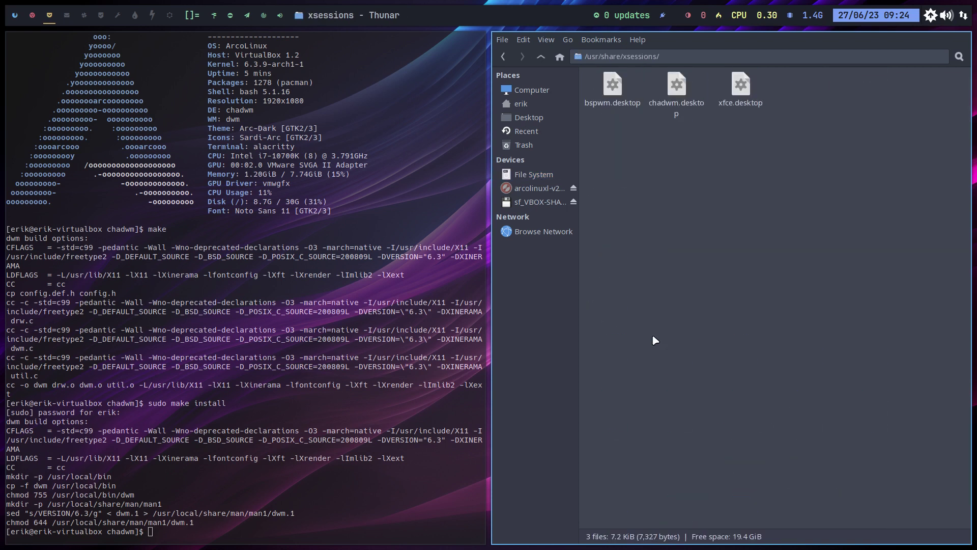
left_click(676, 87)
Step: View chadwm.desktop in Sublime Text with larger text, selecting exec-chadwm on the Exec line
right_click(677, 88)
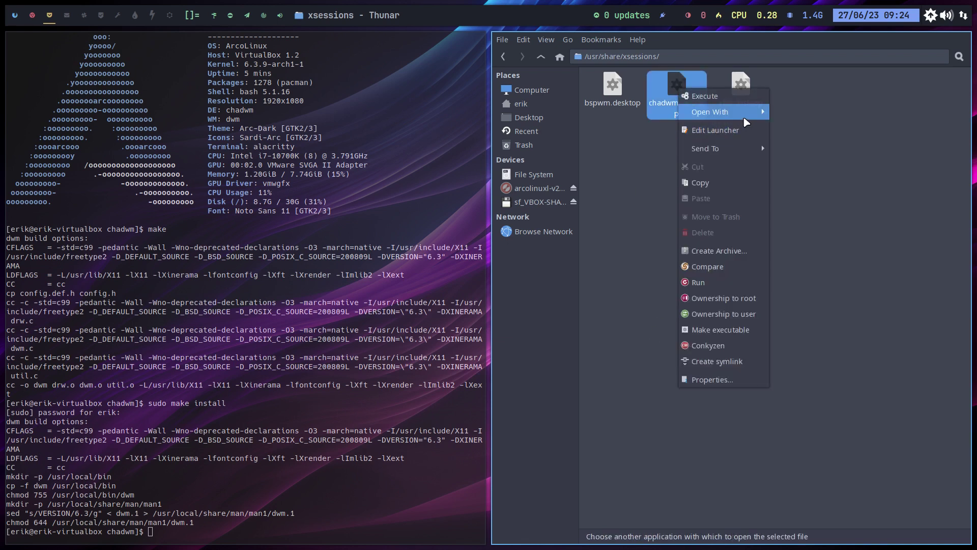
key("Escape")
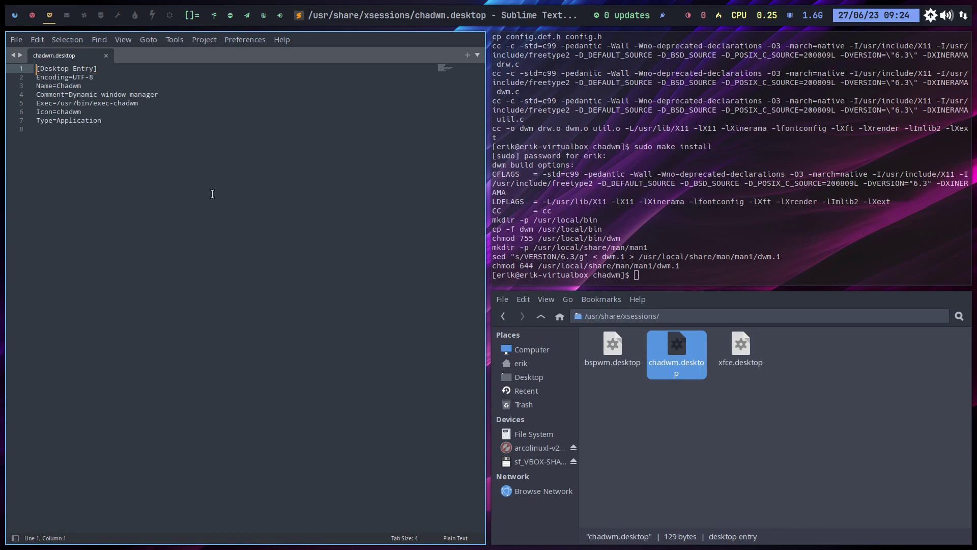
key("ctrl+equal")
key("ctrl+equal")
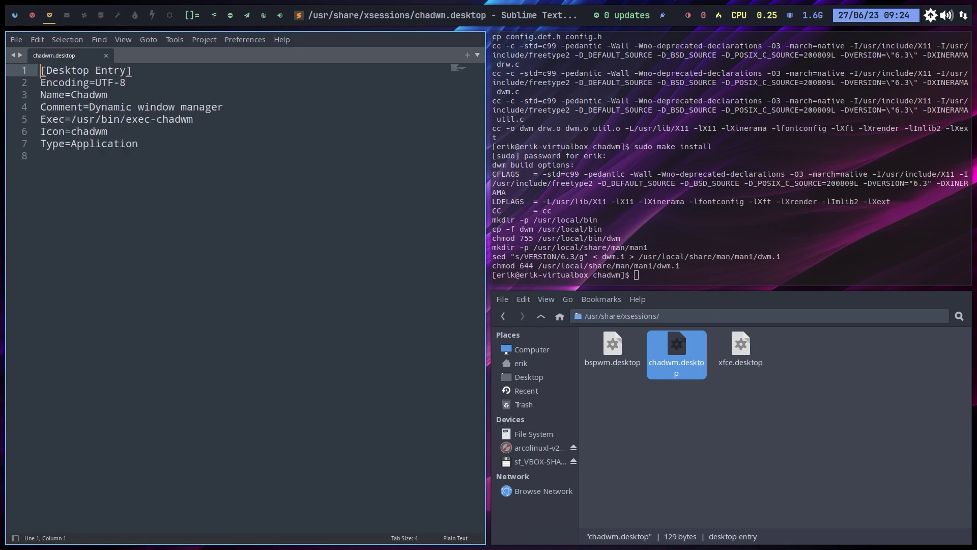
left_click_drag(195, 119, 126, 122)
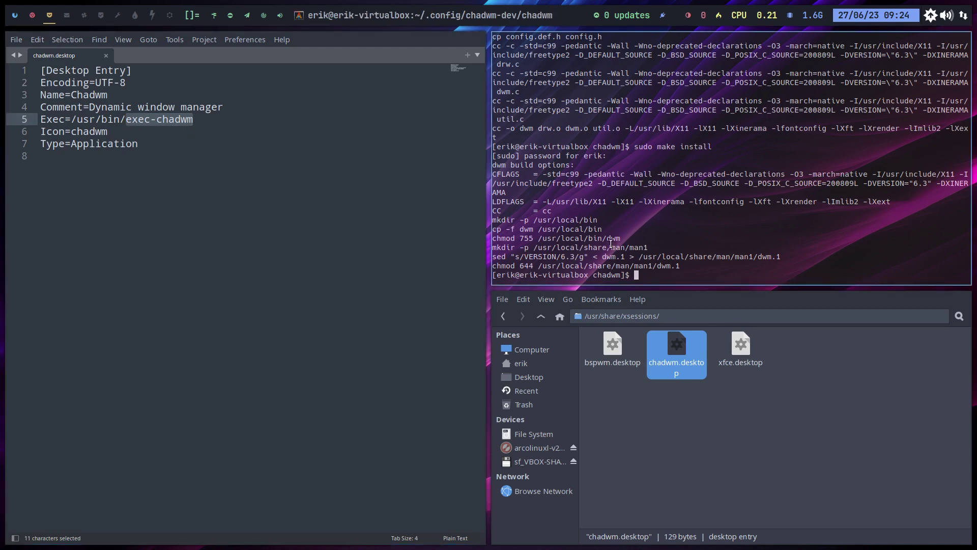
Step: Highlight dwm in the terminal's chmod install line, then reselect chadwm.desktop in Thunar
left_click_drag(608, 241, 640, 240)
left_click(625, 238)
left_click(613, 345)
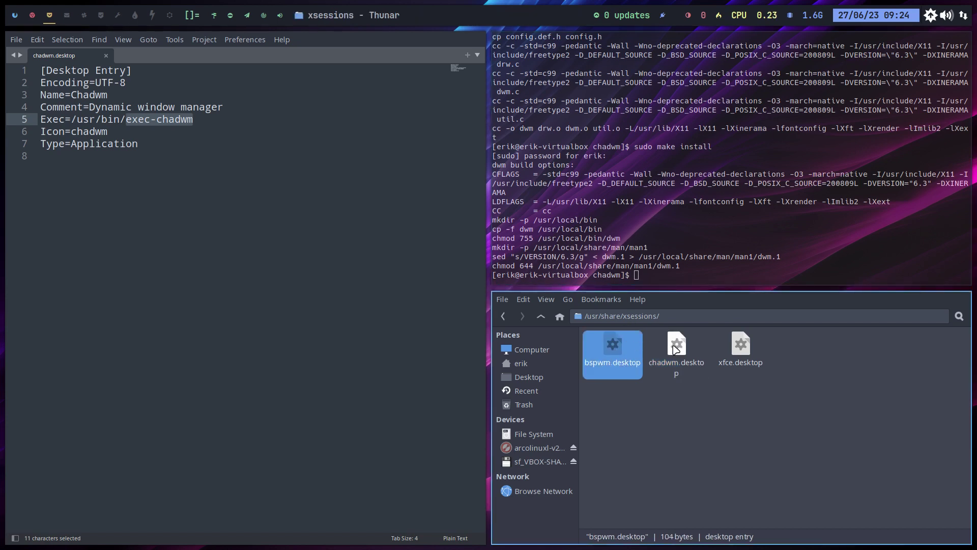
left_click(675, 348)
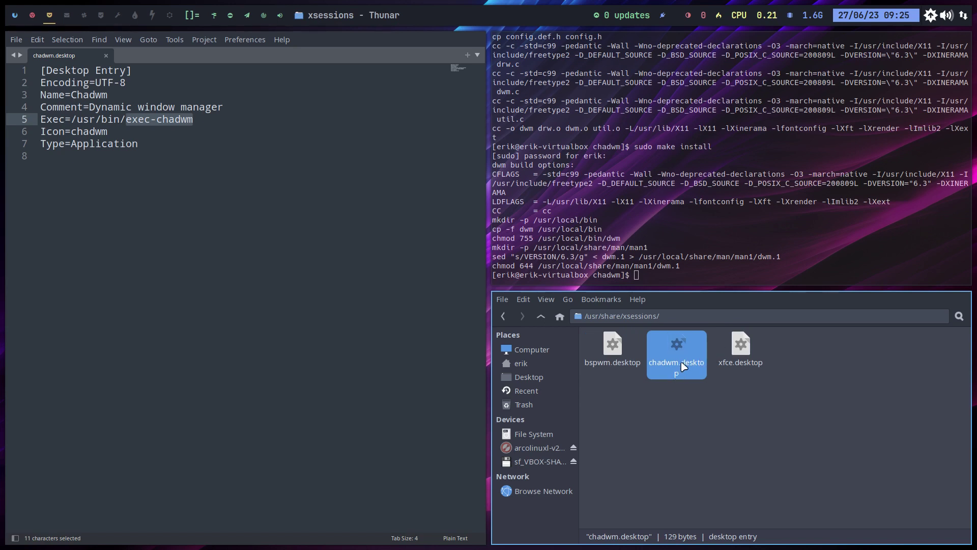
Step: Reopen the xsessions folder as root, authenticating with the account password
right_click(674, 433)
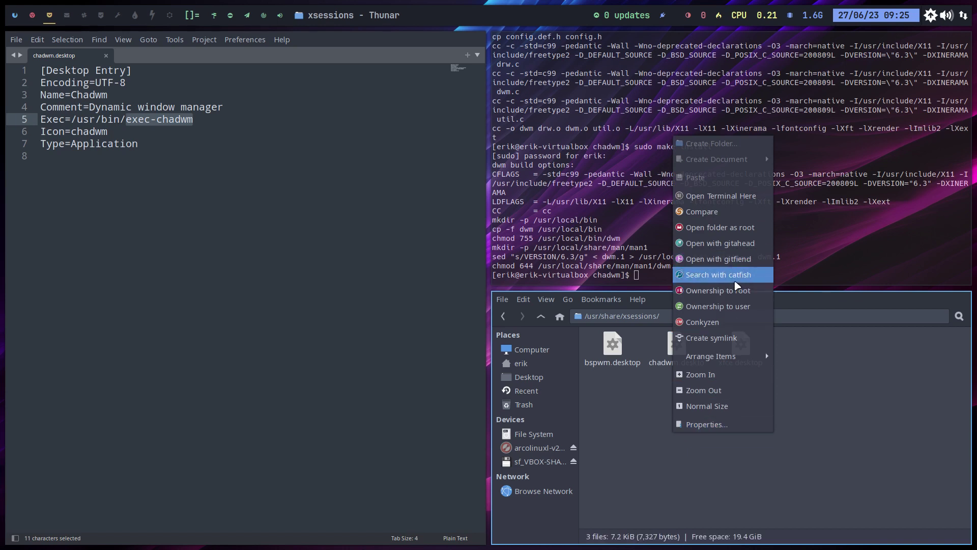
left_click(744, 228)
type("***")
key("Return")
Step: Copy and paste chadwm.desktop, renaming the duplicate to dwm.desktop
left_click(197, 108)
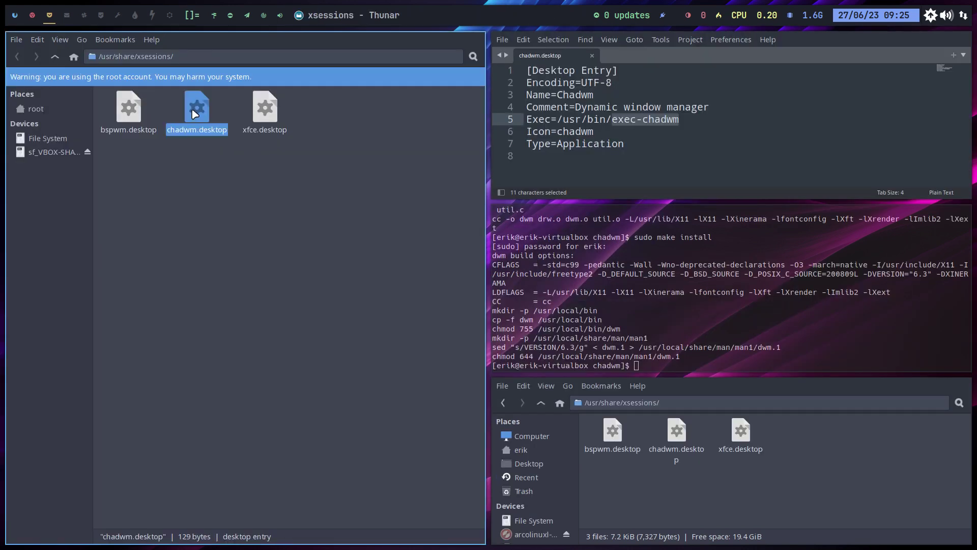
key("ctrl+c")
key("ctrl+v")
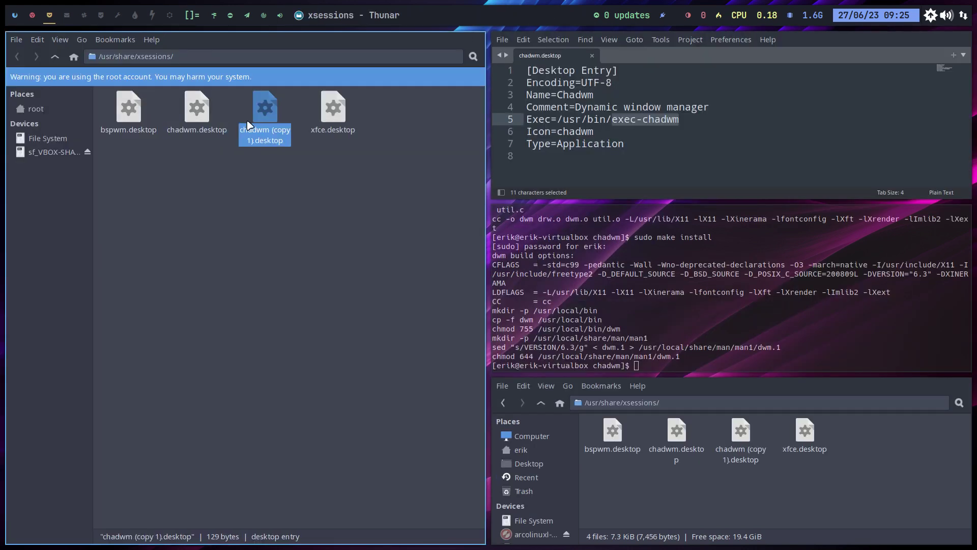
key("F2")
key("BackSpace")
key("BackSpace")
key("BackSpace")
key("BackSpace")
key("BackSpace")
key("BackSpace")
key("BackSpace")
key("BackSpace")
key("BackSpace")
key("BackSpace")
key("BackSpace")
key("BackSpace")
key("BackSpace")
key("BackSpace")
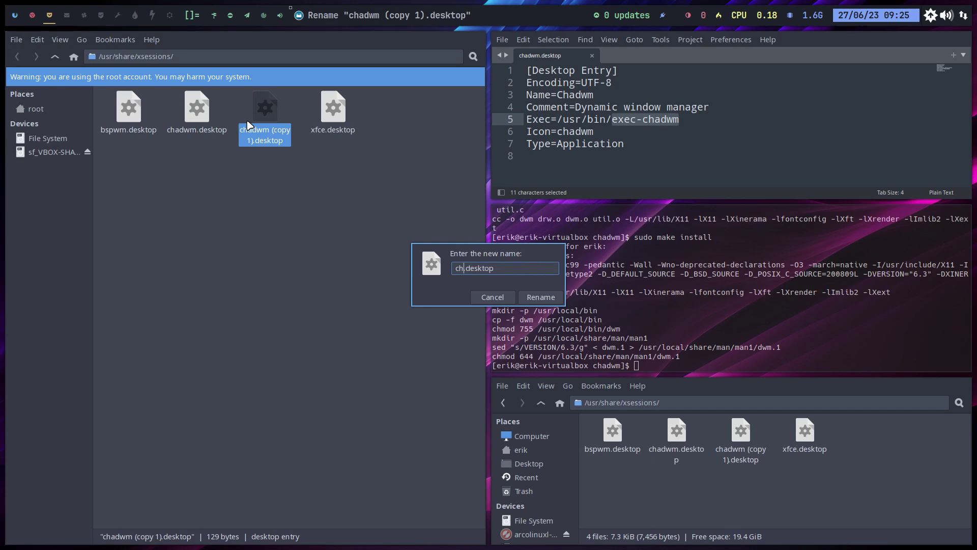
key("BackSpace")
type("dwm")
key("Return")
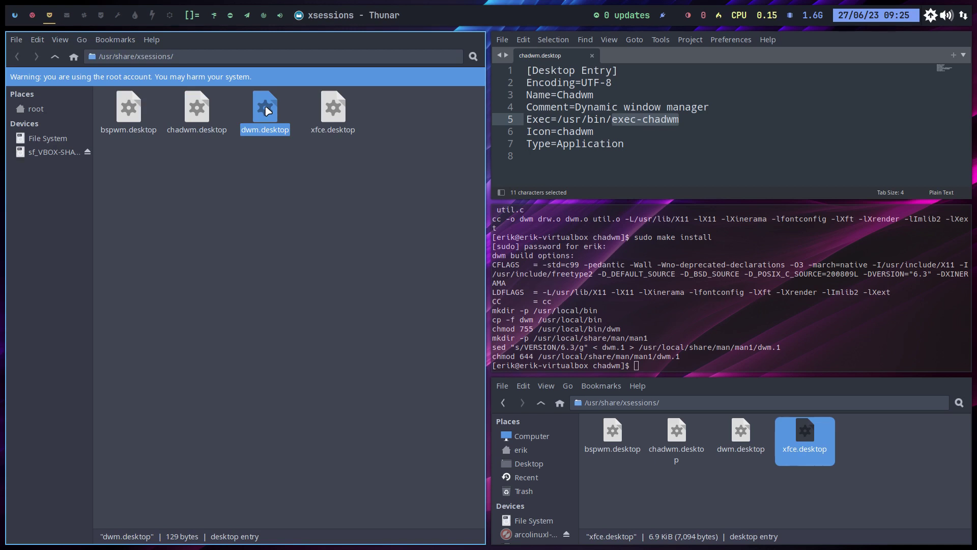
Step: Edit dwm.desktop in Sublime Text so Exec reads /usr/bin/dwm, and save
left_click(693, 119)
right_click(277, 120)
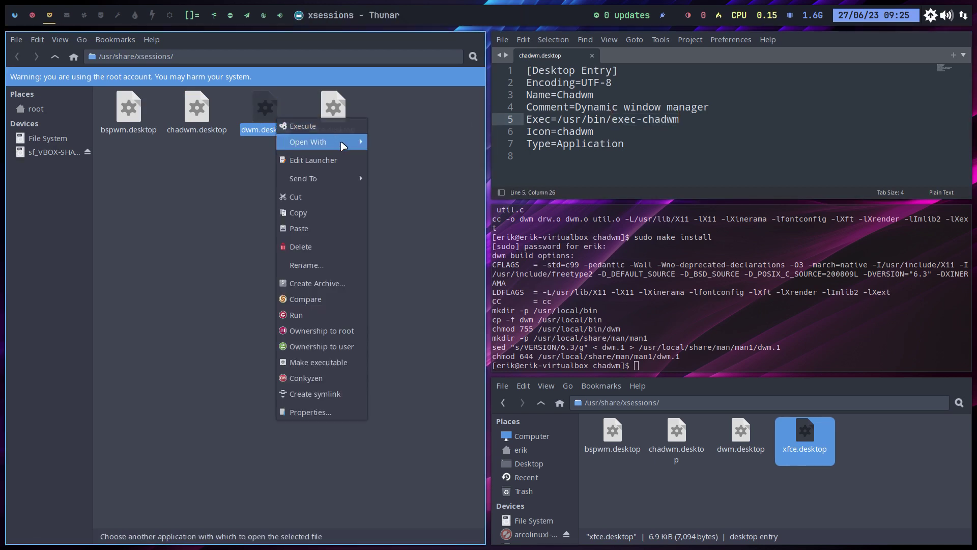
mouse_move(326, 142)
left_click(387, 143)
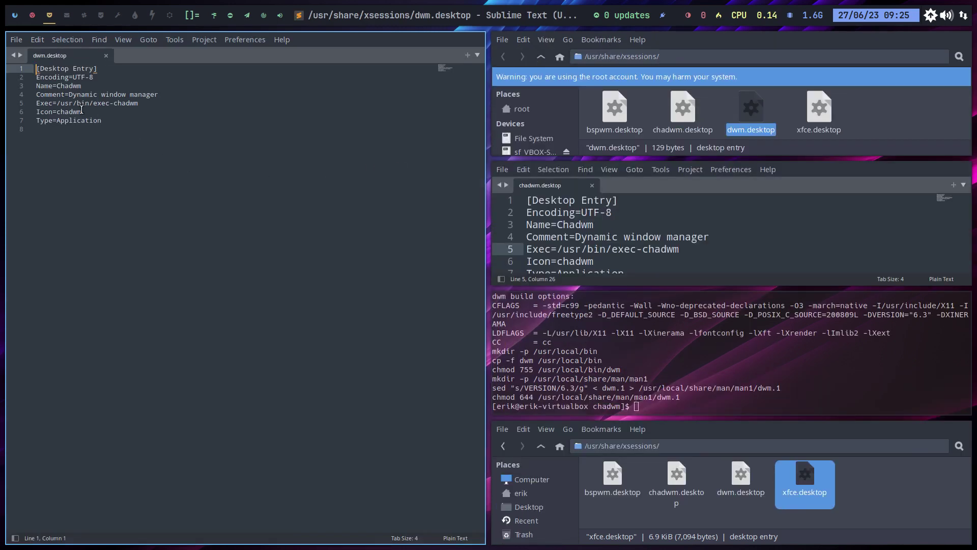
double_click(97, 104)
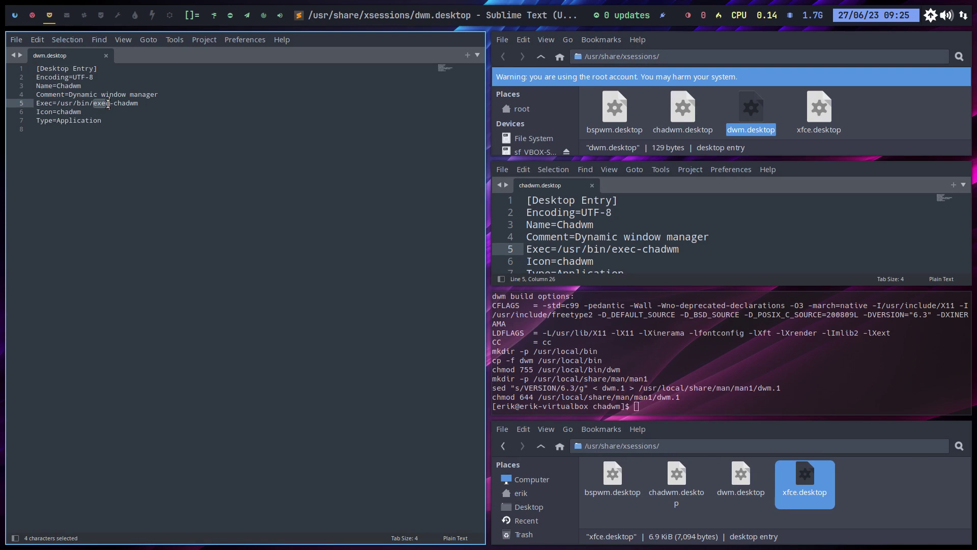
left_click_drag(110, 104, 125, 106)
key("BackSpace")
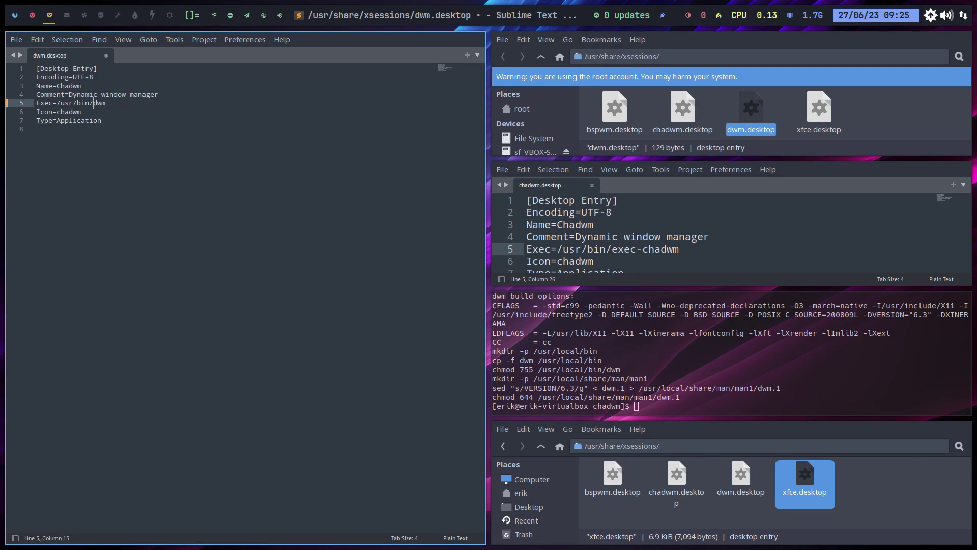
key("ctrl+s")
Step: Check with which dwm, correct Exec to /usr/local/bin/dwm, save, and close the editor
key("super+Return")
type("which dwm")
key("Return")
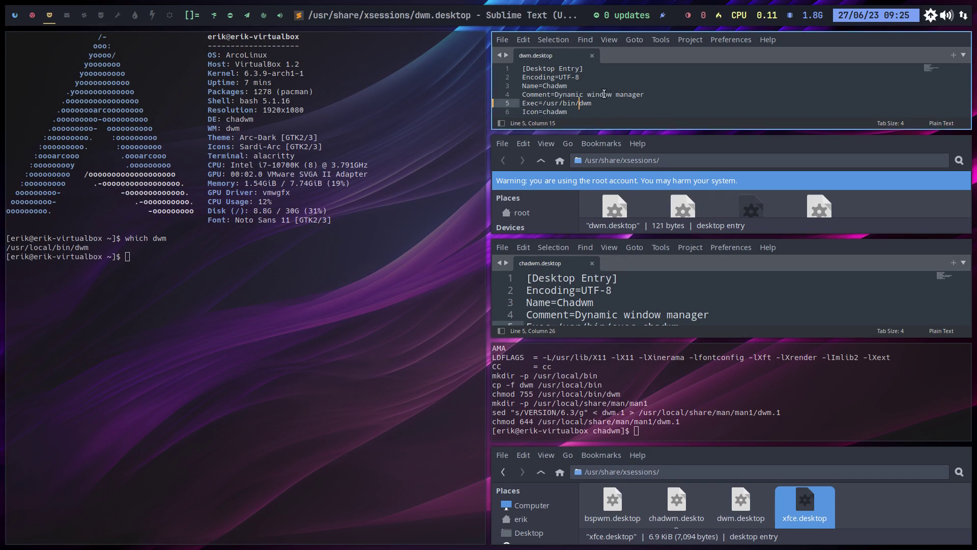
left_click(567, 103)
type("local/")
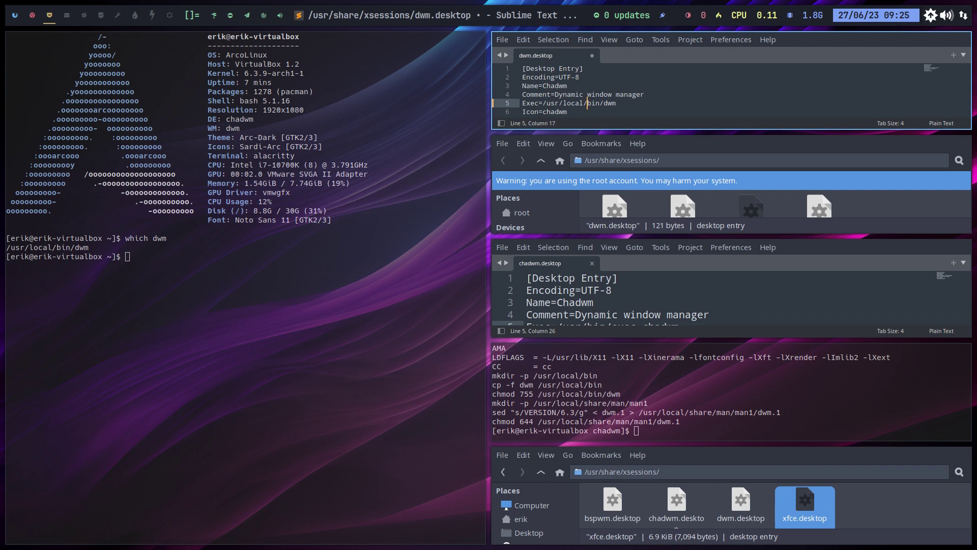
key("ctrl+s")
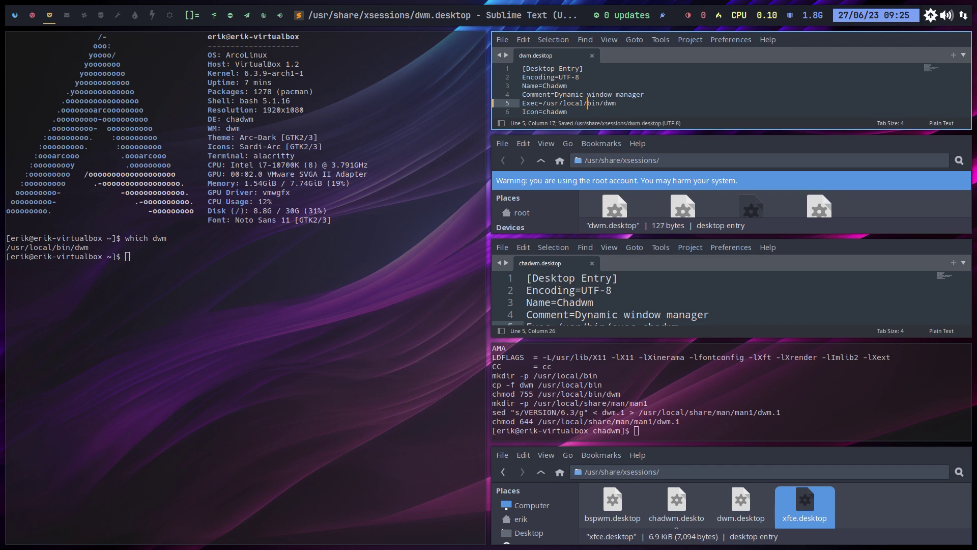
key("super+q")
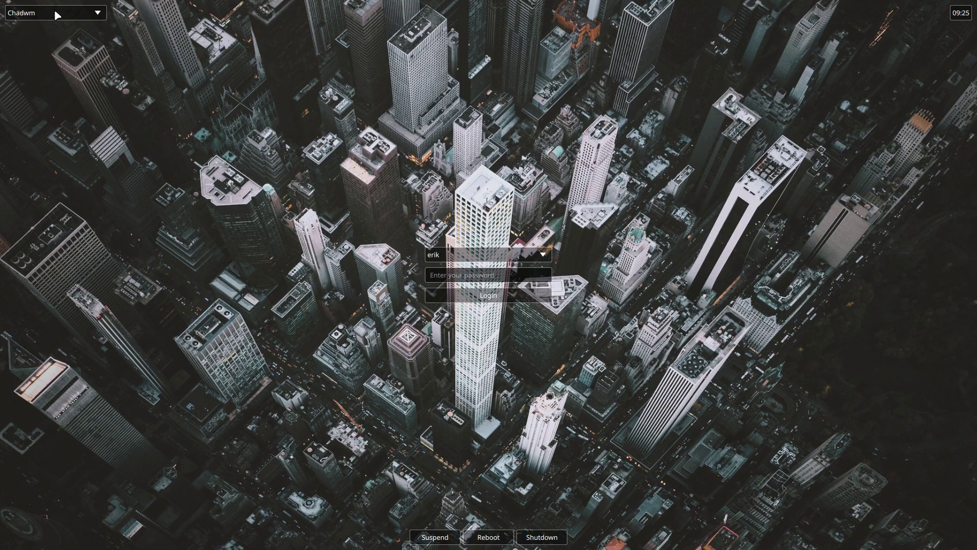
Step: Choose the second Chadwm entry from the login screen's session list
left_click(56, 13)
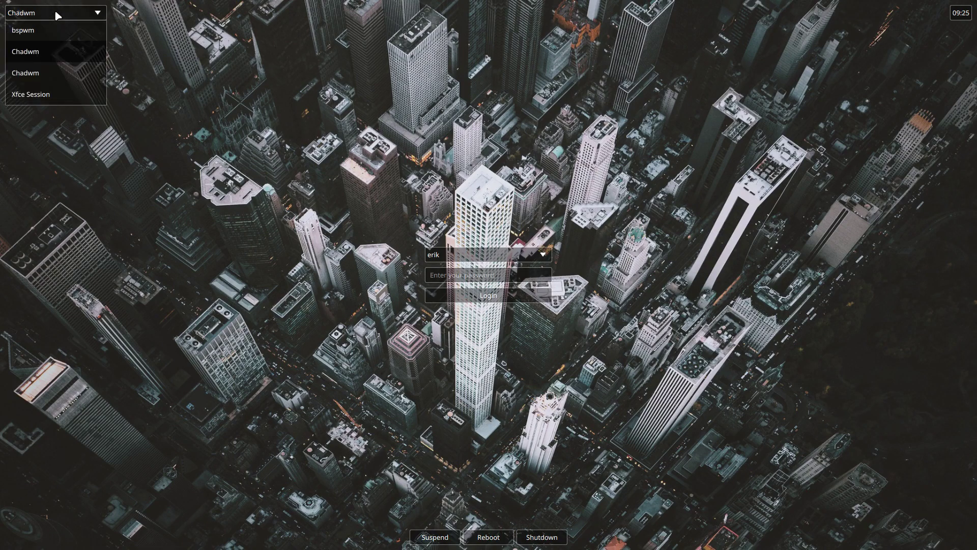
left_click(39, 72)
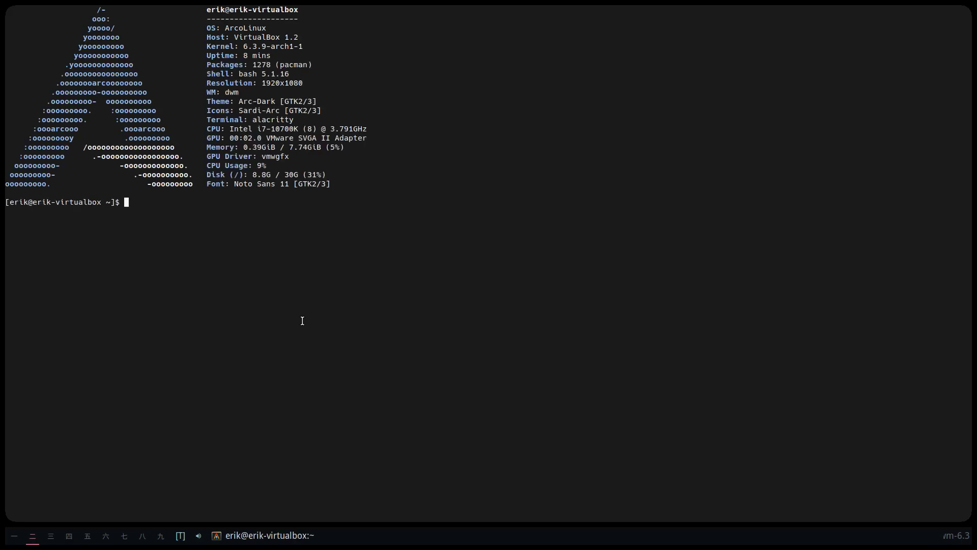
Step: Edit /usr/share/xsessions/dwm.desktop in nano with sudo
type("sudo nano /et")
key("BackSpace")
key("BackSpace")
type("usr/share/xse")
key("Tab")
type("dw")
key("Tab")
key("Return")
key("Return")
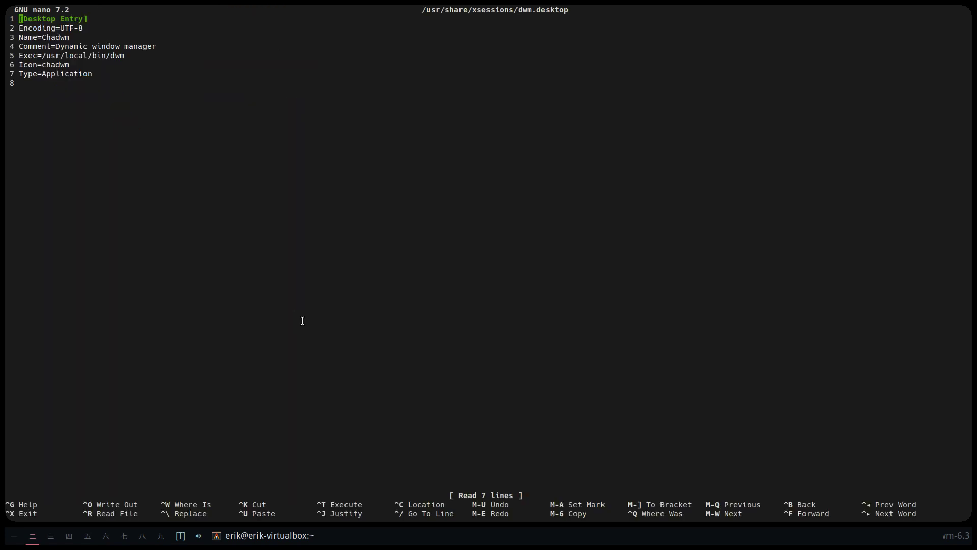
Step: Change Name=Chadwm to Name=Dwm and save the file on exit
key("Down")
key("Down")
key("Right")
key("Right")
key("Right")
key("Right")
key("Right")
key("Delete")
key("Delete")
key("Delete")
key("Delete")
type("D")
key("Down")
key("Down")
key("Down")
key("Down")
key("ctrl+x")
key("y")
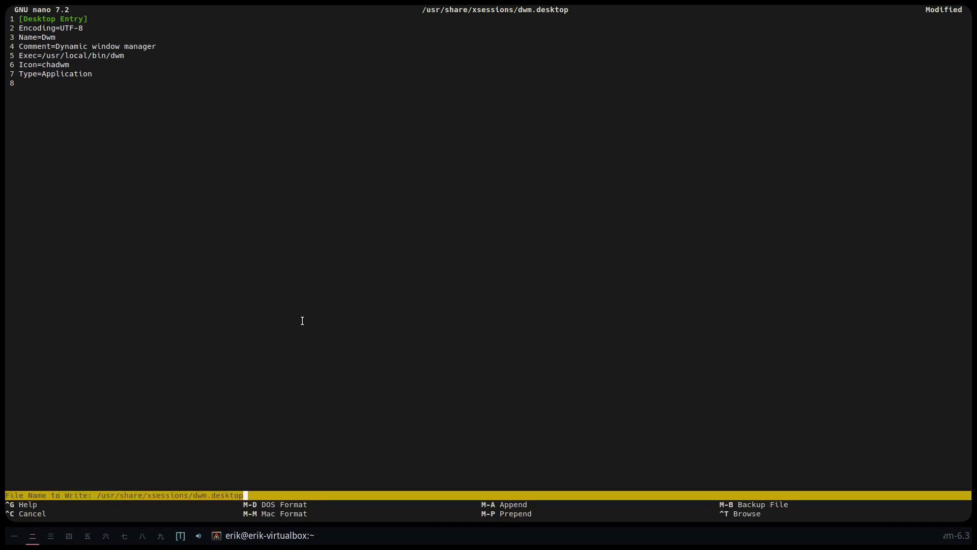
key("Return")
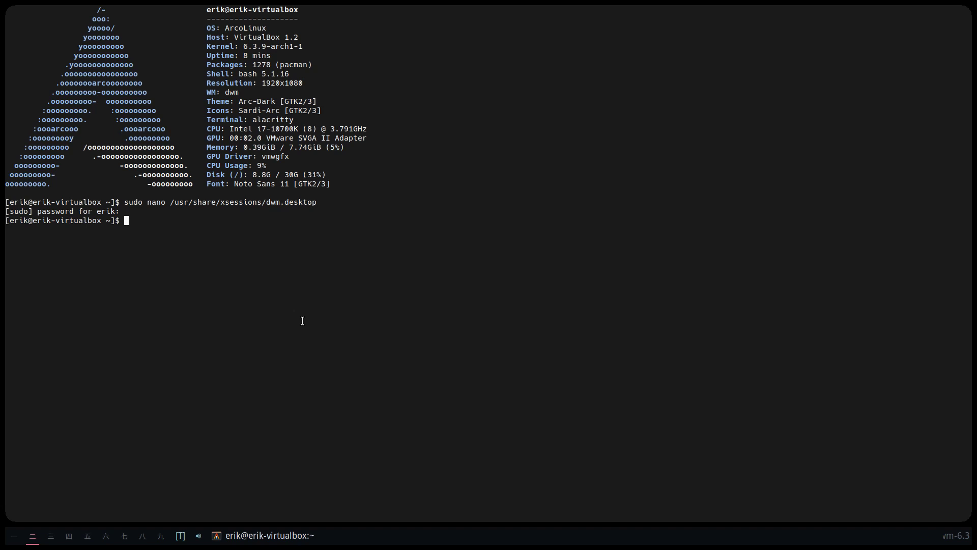
Step: Run archlinux-logout to log out of the session
type("arch")
key("Tab")
type("l")
key("Tab")
key("Return")
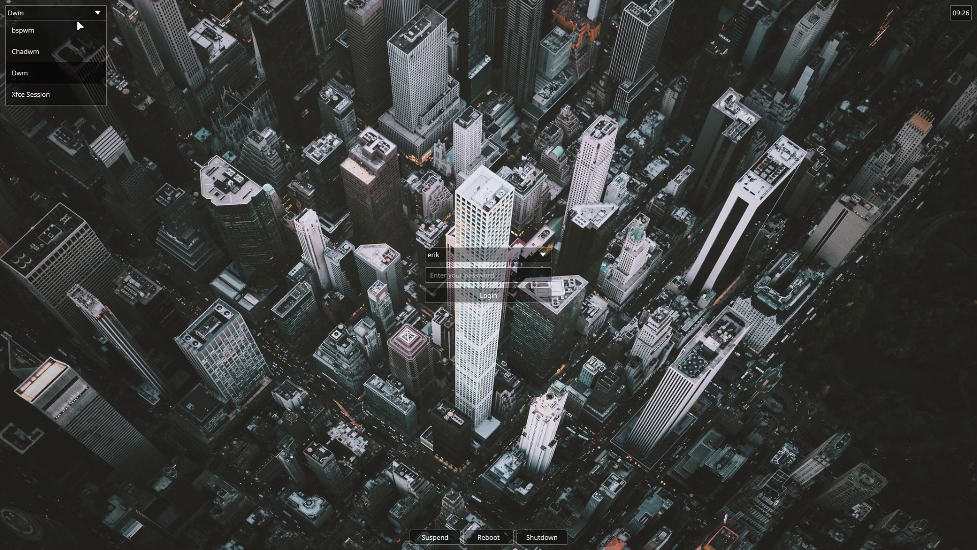
Step: On the login screen, pick the Dwm session and type the account password
left_click(33, 74)
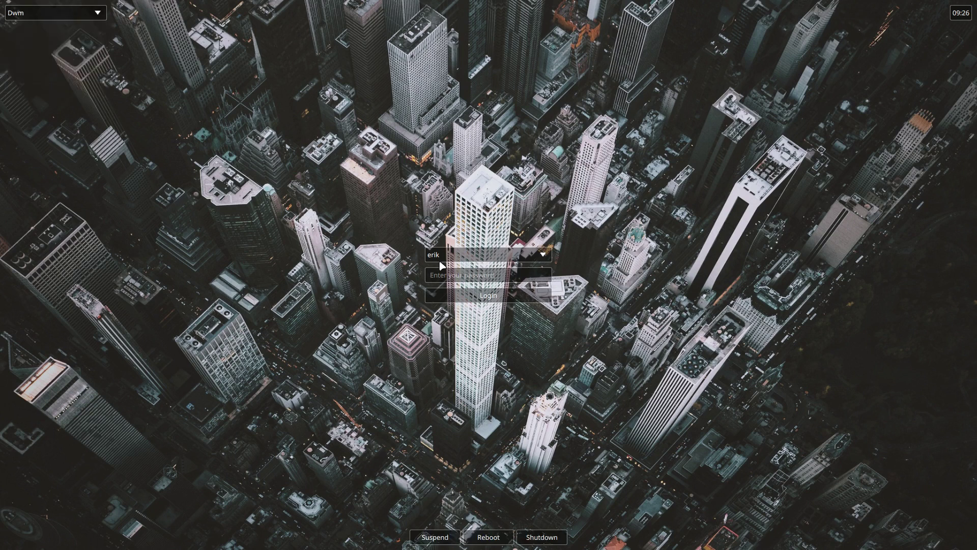
left_click(443, 274)
type("****")
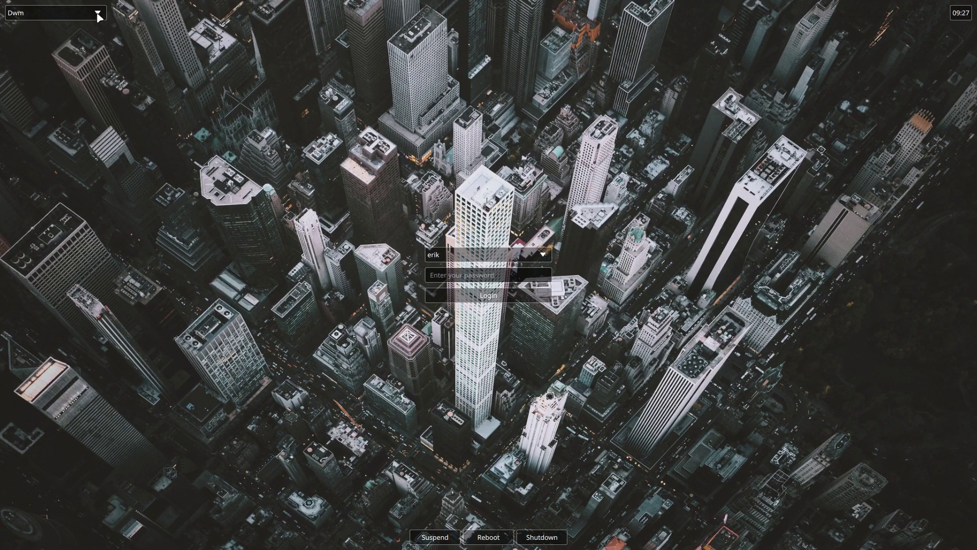
Step: Enter the account password, switch the session from Chadwm to bspwm, and log in
left_click(445, 273)
type("****")
left_click(91, 14)
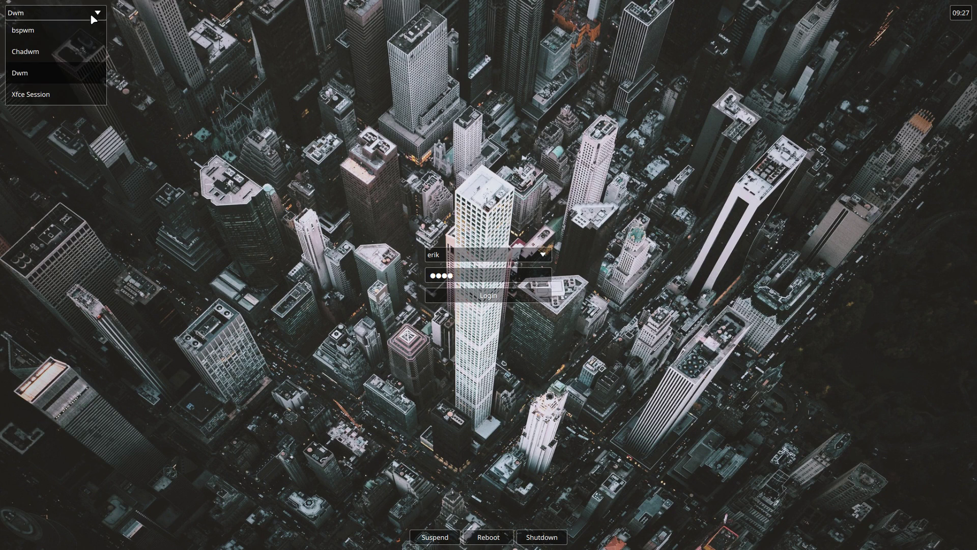
left_click(43, 52)
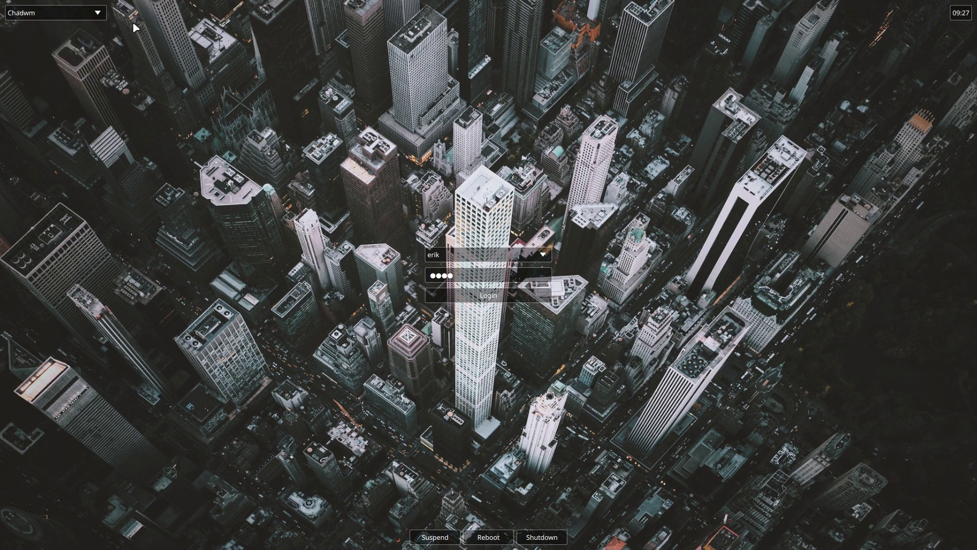
left_click(97, 13)
left_click(53, 33)
left_click(494, 300)
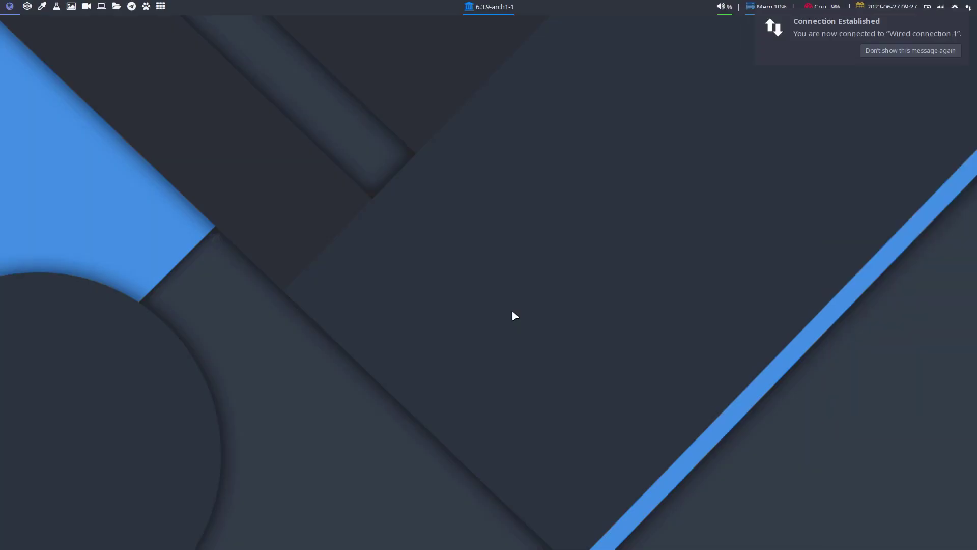
Step: Run the var script in a new terminal to reset the wallpaper, then open Thunar
key("super+Return")
type("var")
key("Return")
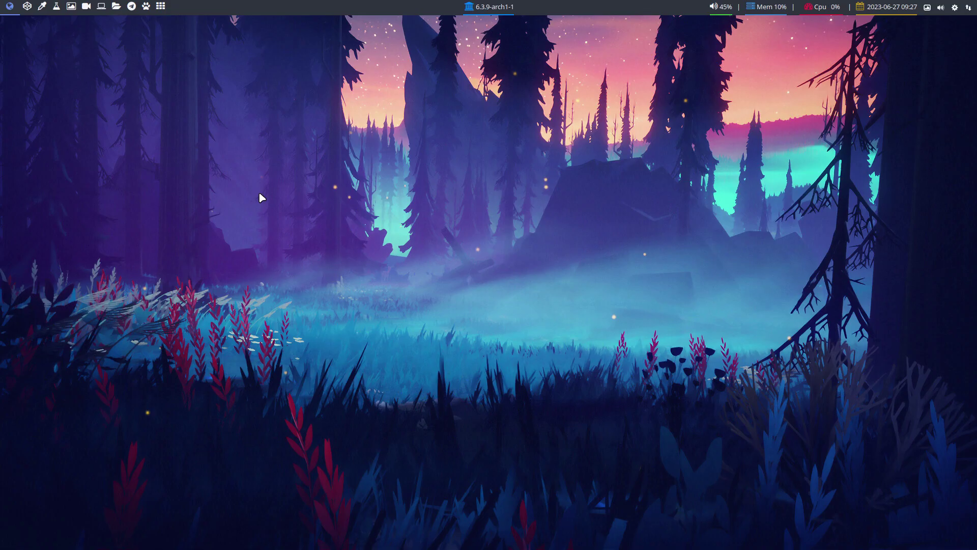
key("super+shift+Return")
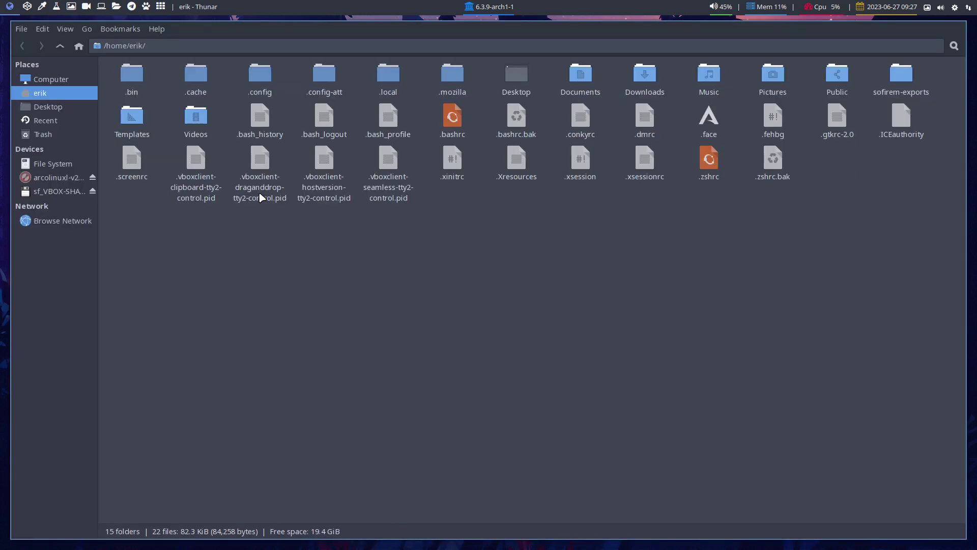
Step: Browse Thunar into ~/.config/chadwm-dev
double_click(260, 76)
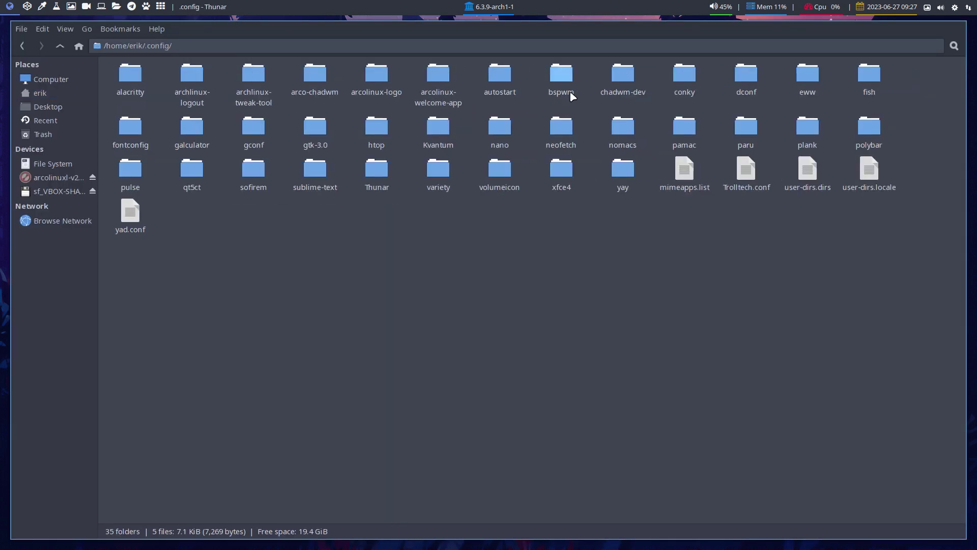
left_click(623, 80)
double_click(623, 80)
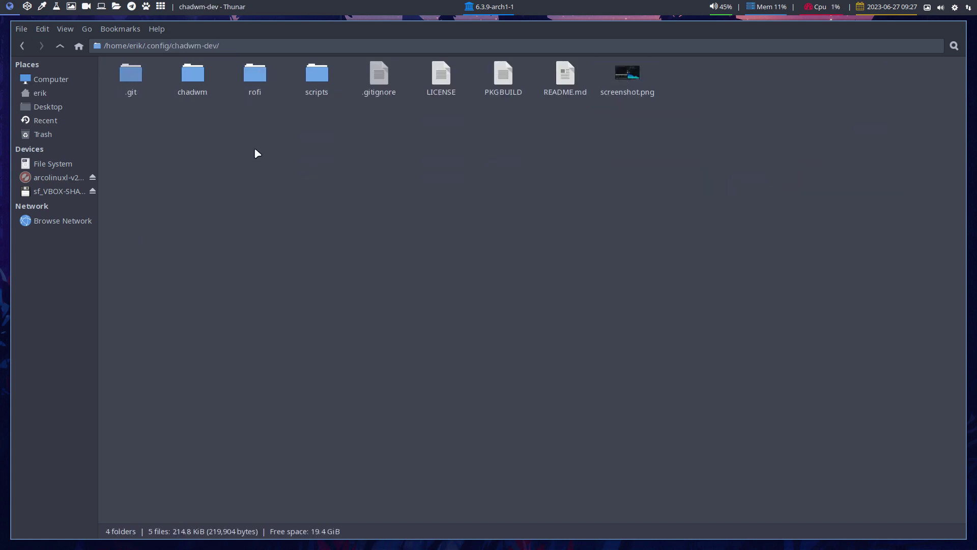
Step: Launch Sublime Text from the launcher with 'sub' and close the chadwm.desktop tab
key("super+shift+Return")
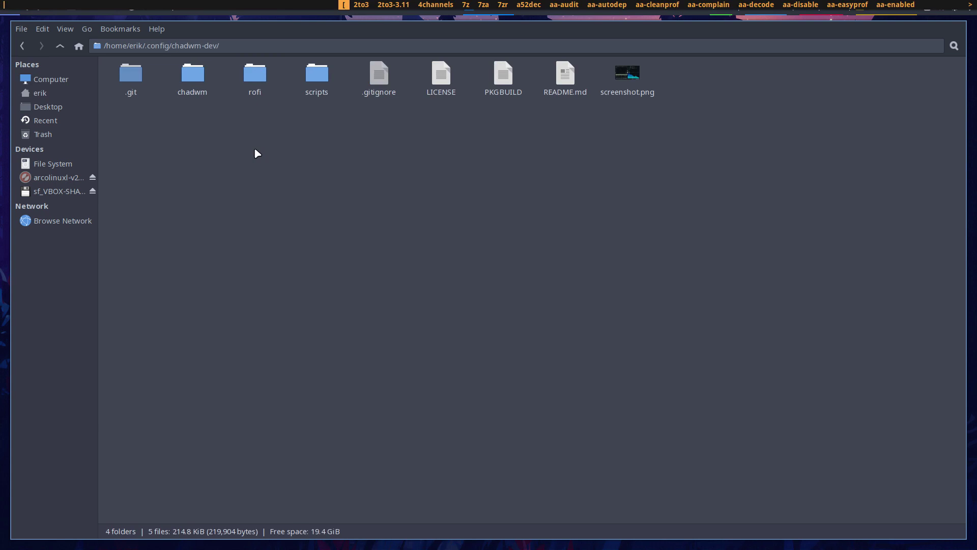
type("sub")
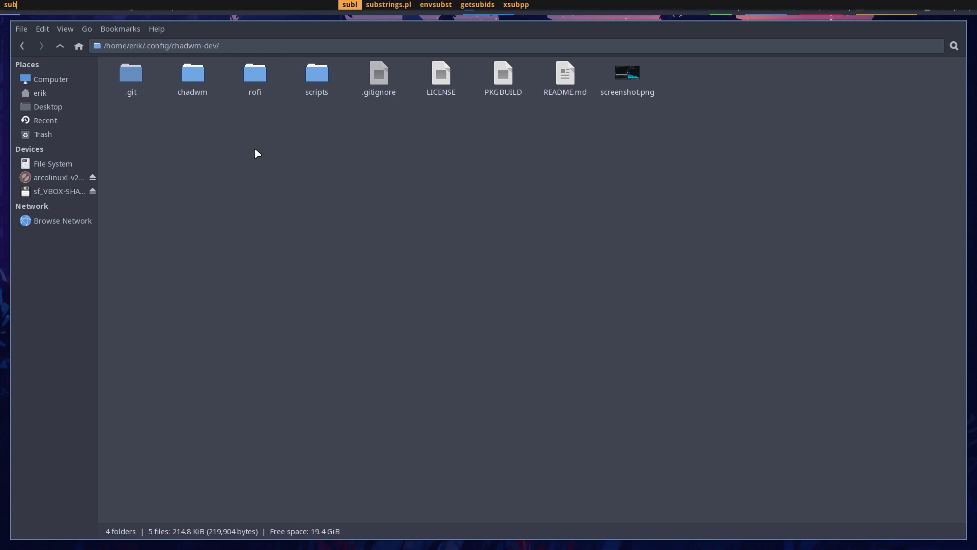
key("Return")
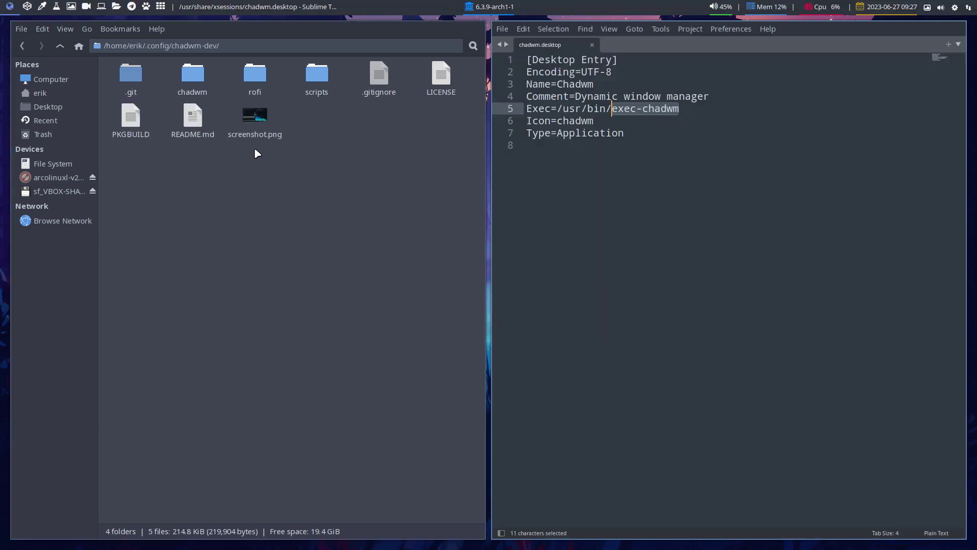
left_click(592, 45)
Step: Drag chadwm-dev from ~/.config into Sublime Text as a project and look through README.md
left_click(63, 46)
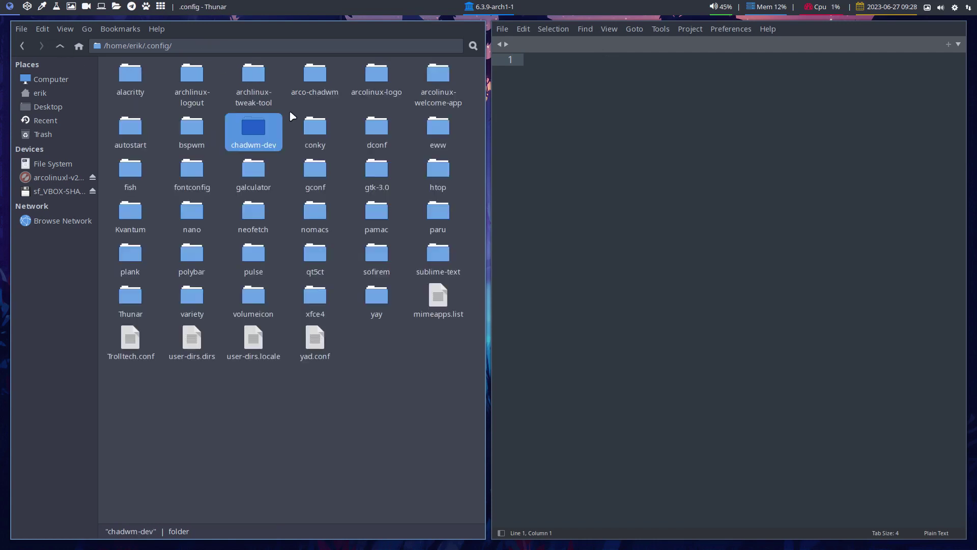
left_click_drag(270, 134, 599, 133)
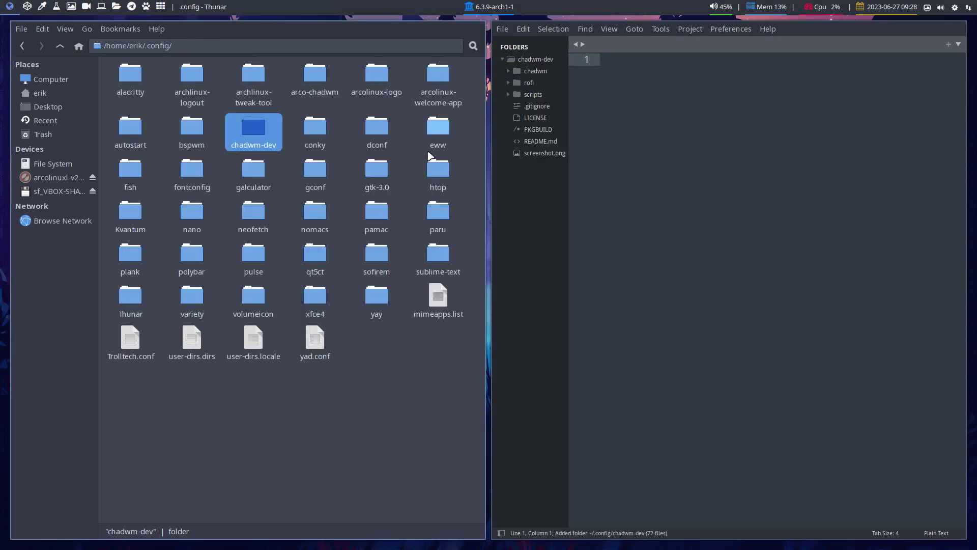
left_click(548, 142)
scroll(746, 238, "down", 20)
scroll(736, 239, "up", 5)
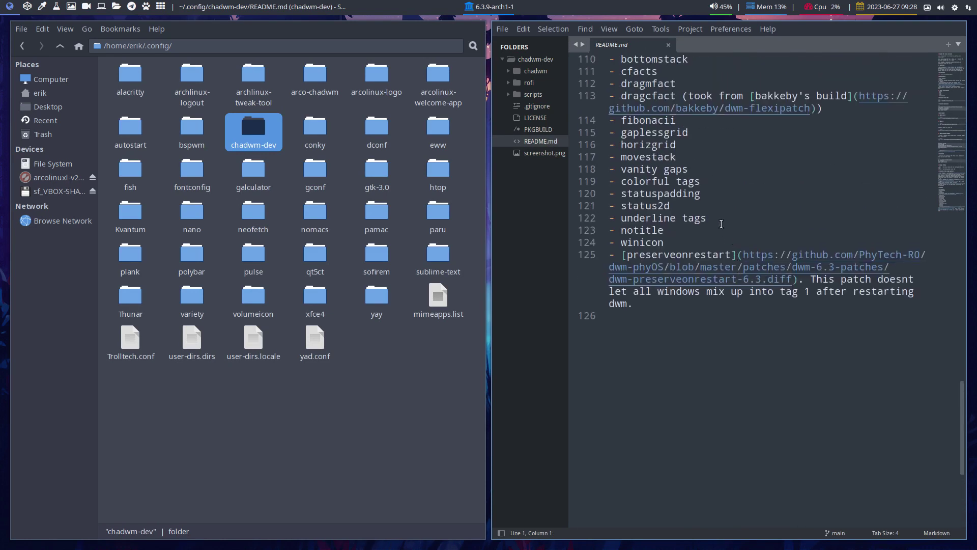
scroll(721, 224, "up", 5)
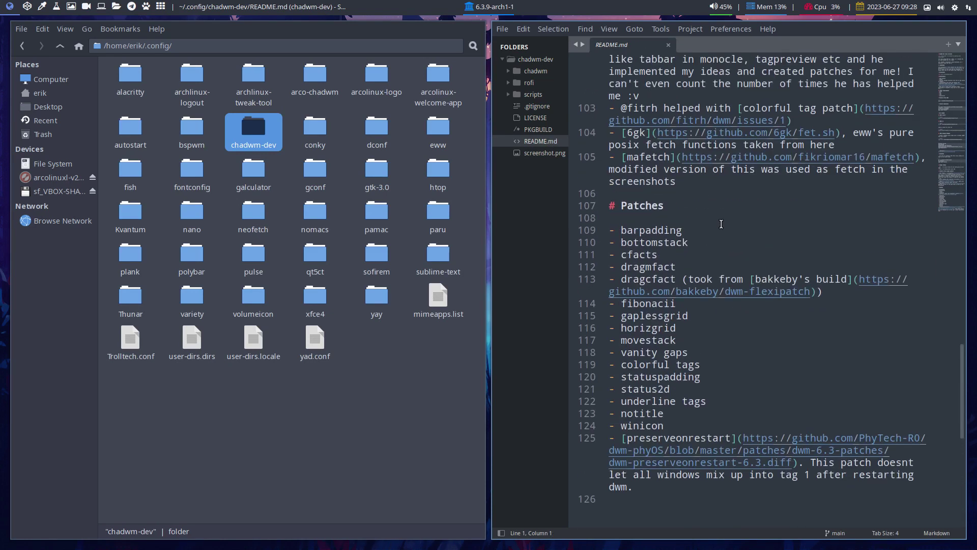
Step: Browse PKGBUILD, LICENSE, .gitignore and the scripts folder files, ending on run.sh
left_click(541, 130)
left_click(540, 117)
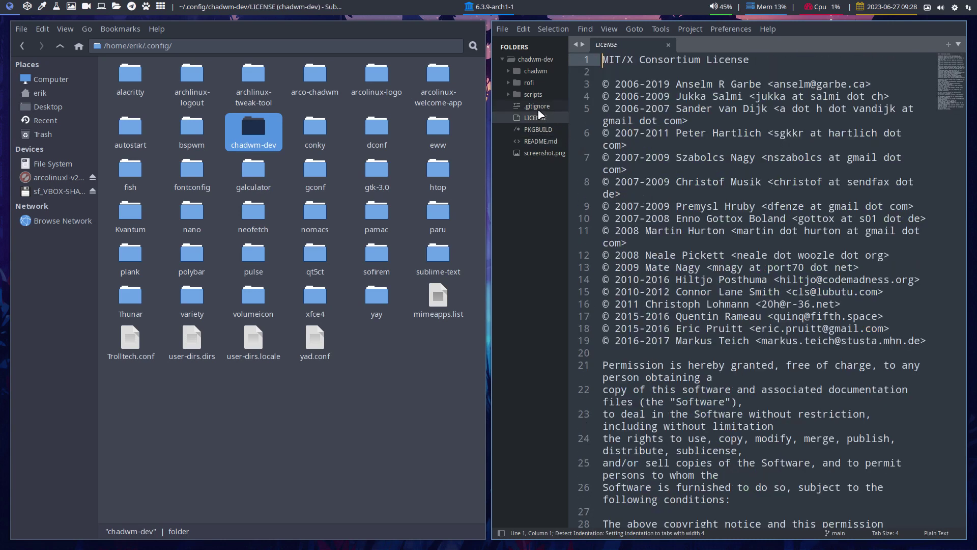
left_click(538, 106)
left_click(535, 94)
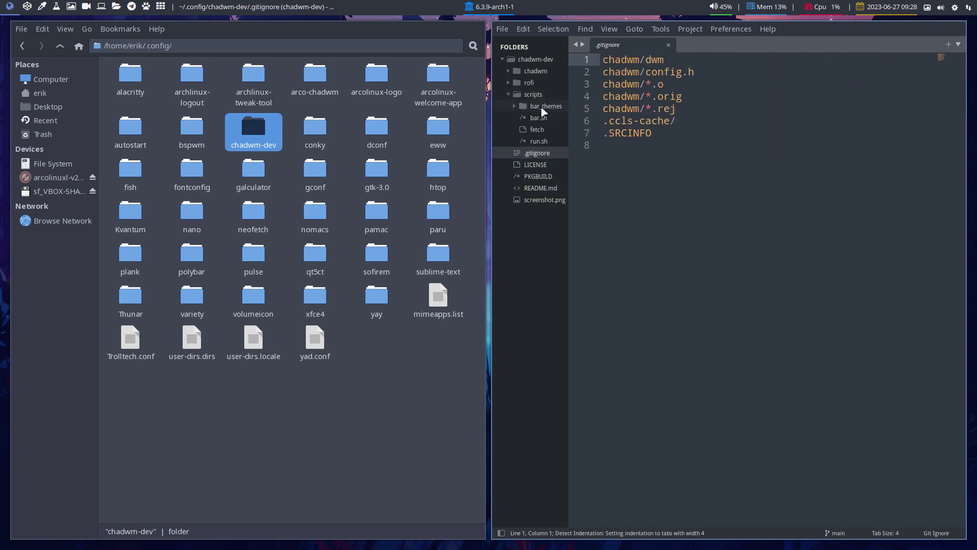
left_click(545, 118)
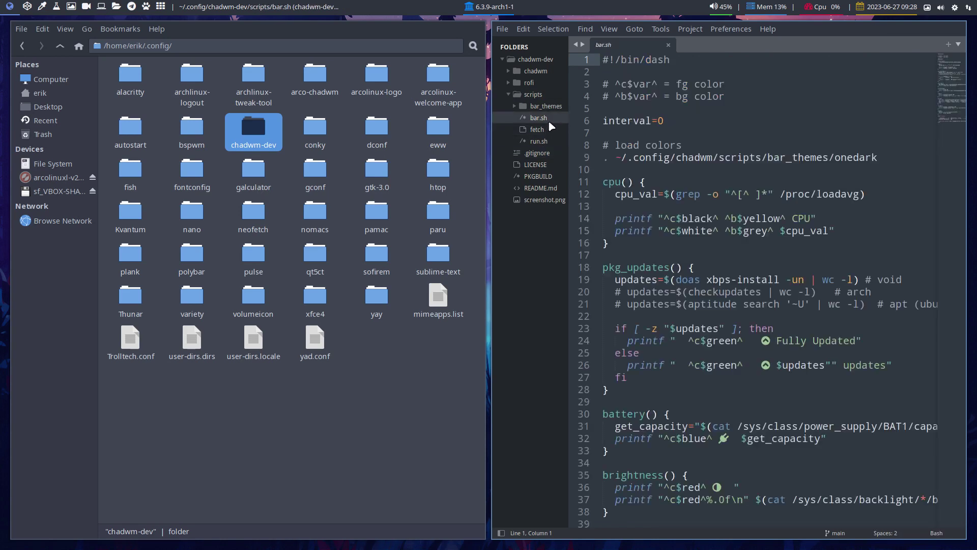
scroll(740, 228, "down", 3)
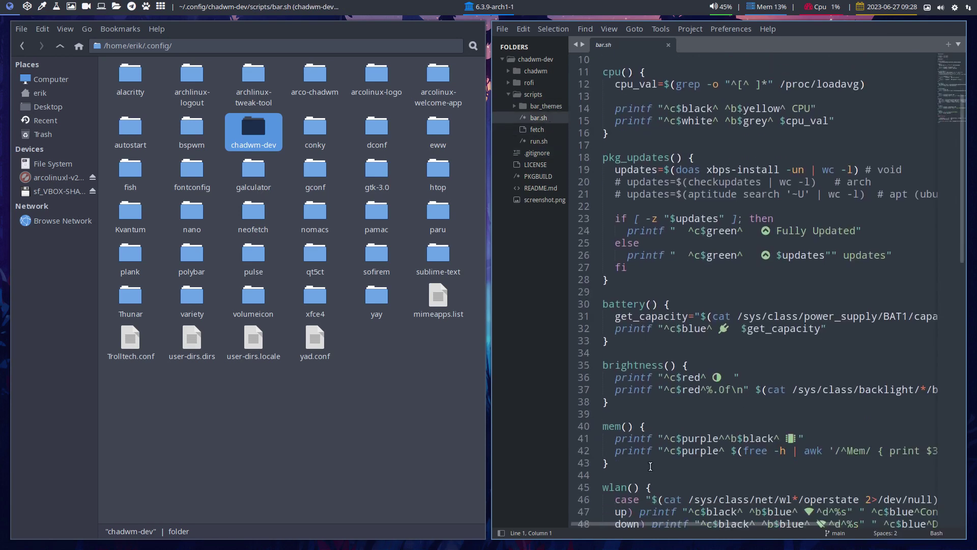
left_click(540, 130)
left_click(551, 143)
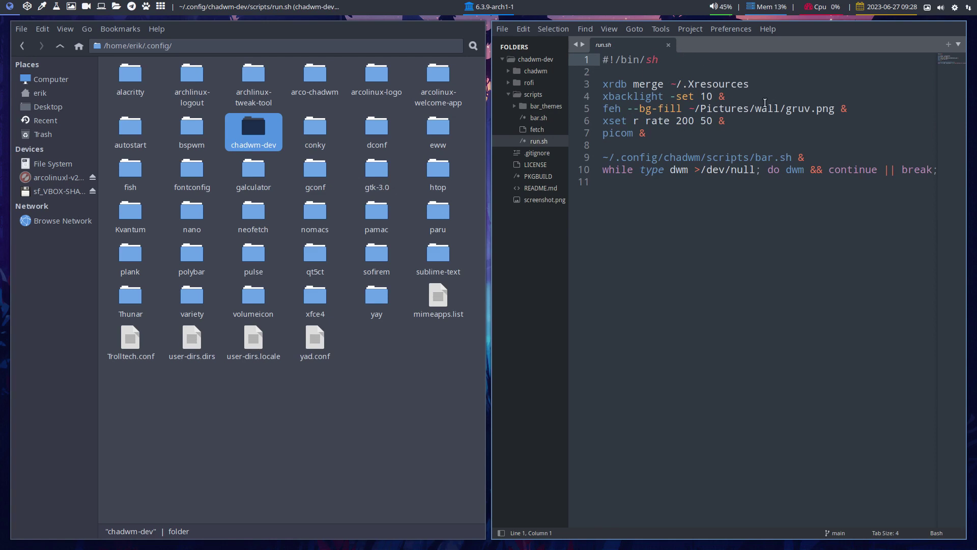
Step: Select the feh wallpaper path in run.sh and navigate Thunar to ~/.config/variety
left_click_drag(695, 108, 836, 108)
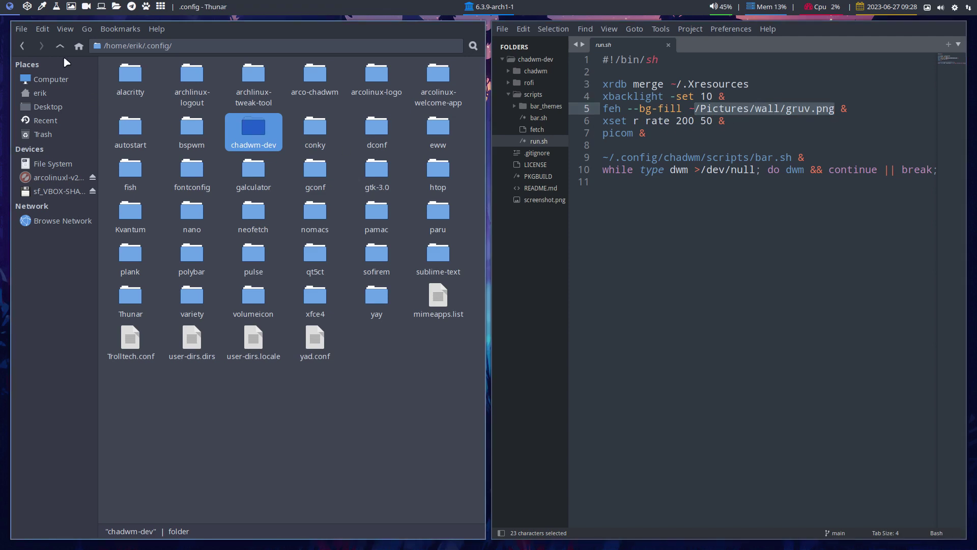
left_click(58, 163)
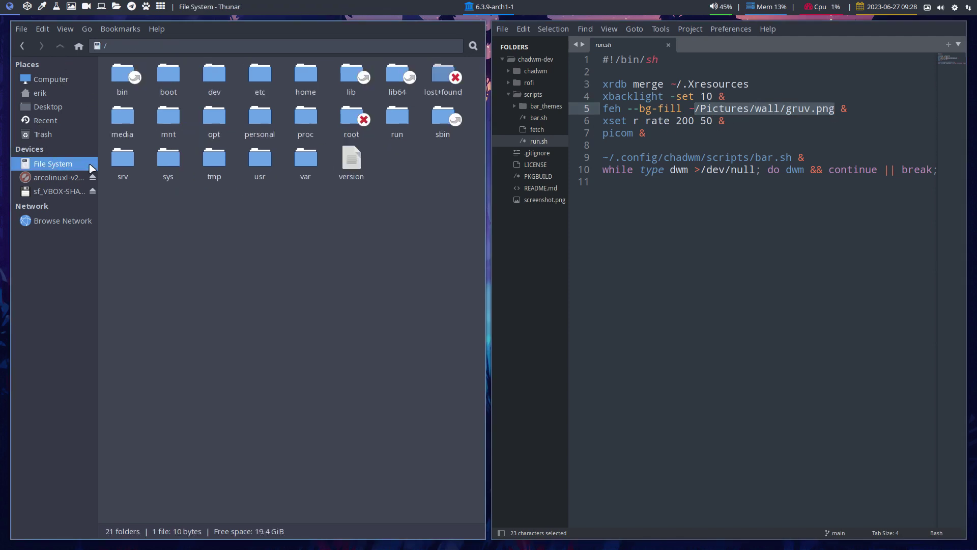
left_click(44, 91)
double_click(259, 76)
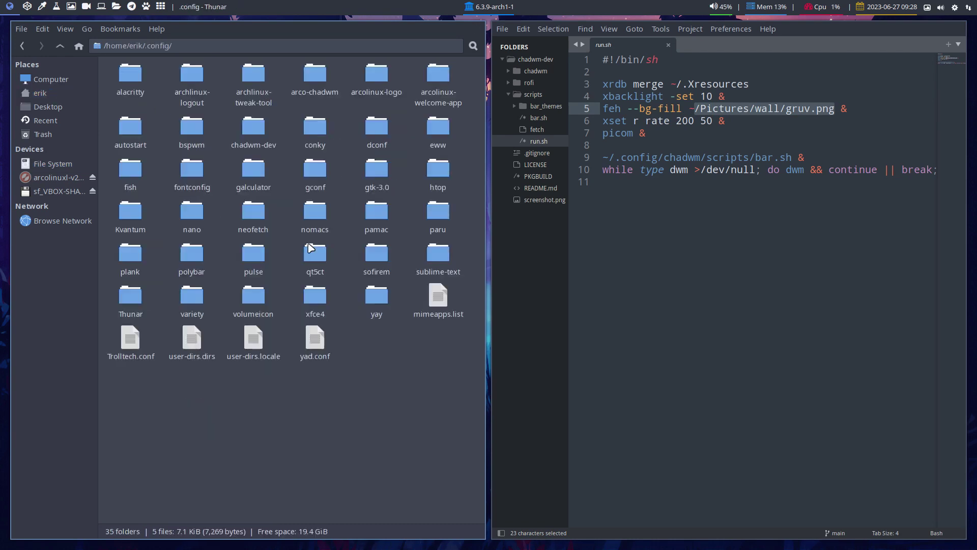
double_click(191, 300)
Step: Look inside the Downloaded folder, return to variety, and select Fetched
double_click(131, 79)
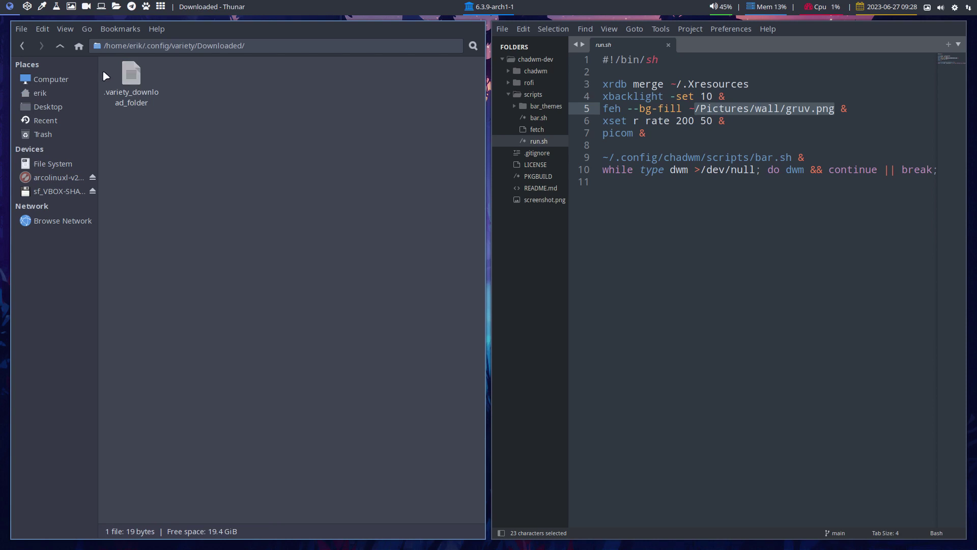
left_click(59, 46)
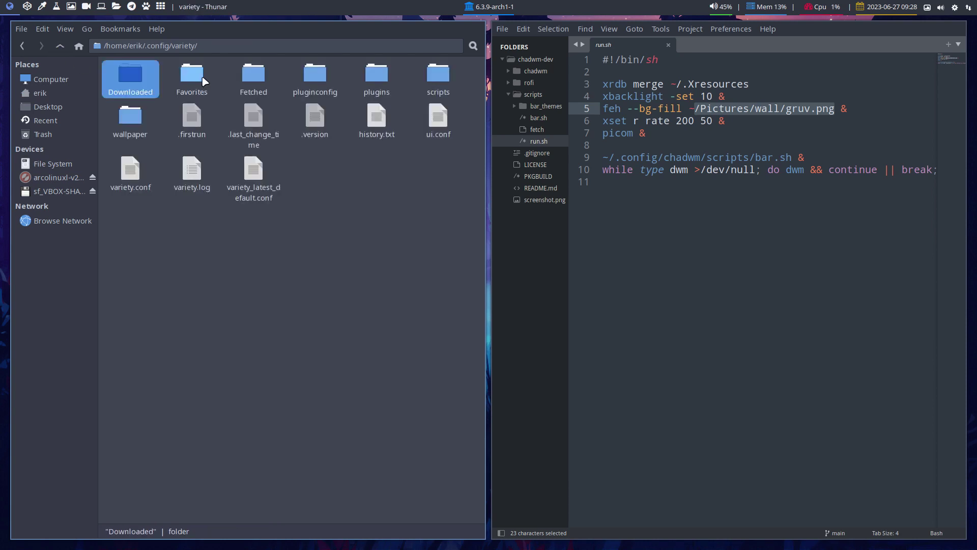
left_click(253, 77)
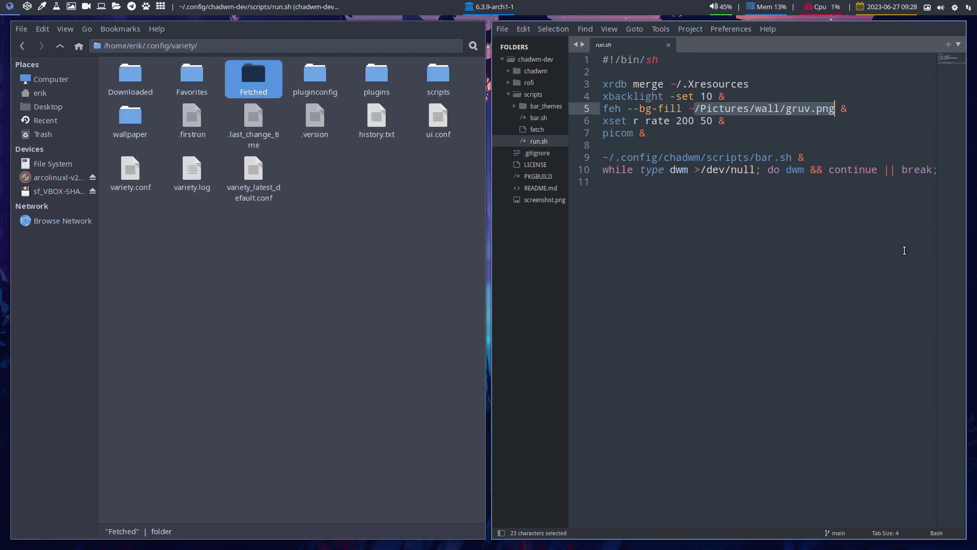
Step: Check the wallhaven space and abstract image sources in Variety Preferences, then close them
left_click(934, 7)
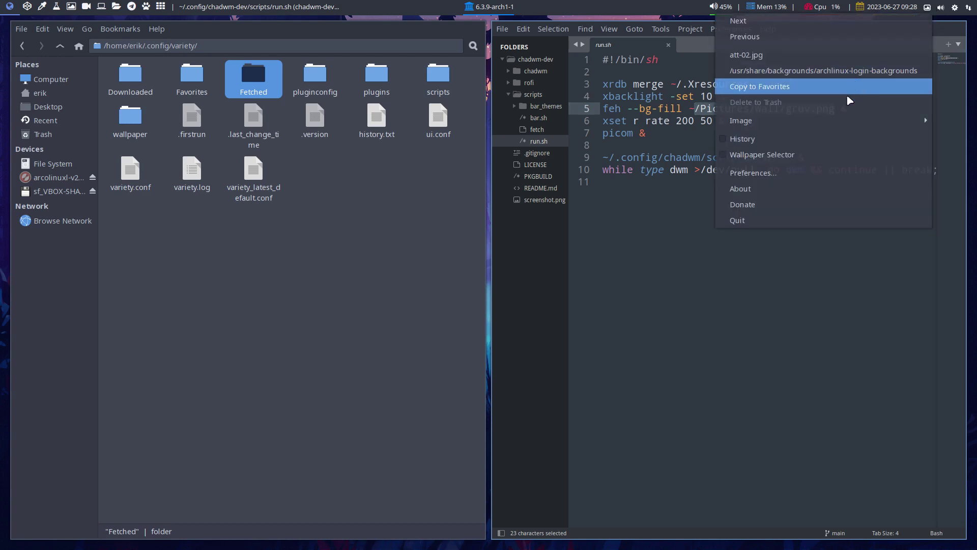
left_click(832, 175)
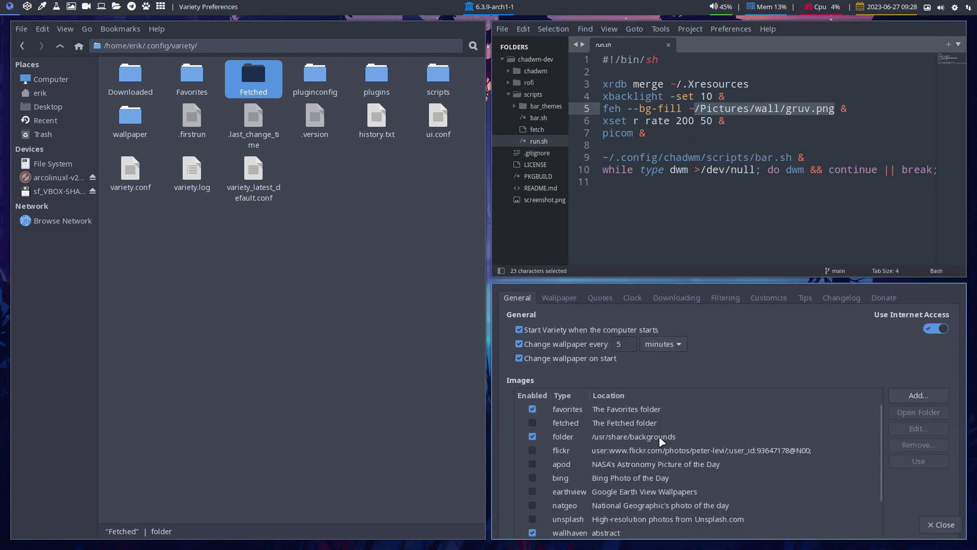
scroll(661, 448, "down", 2)
left_click(608, 506)
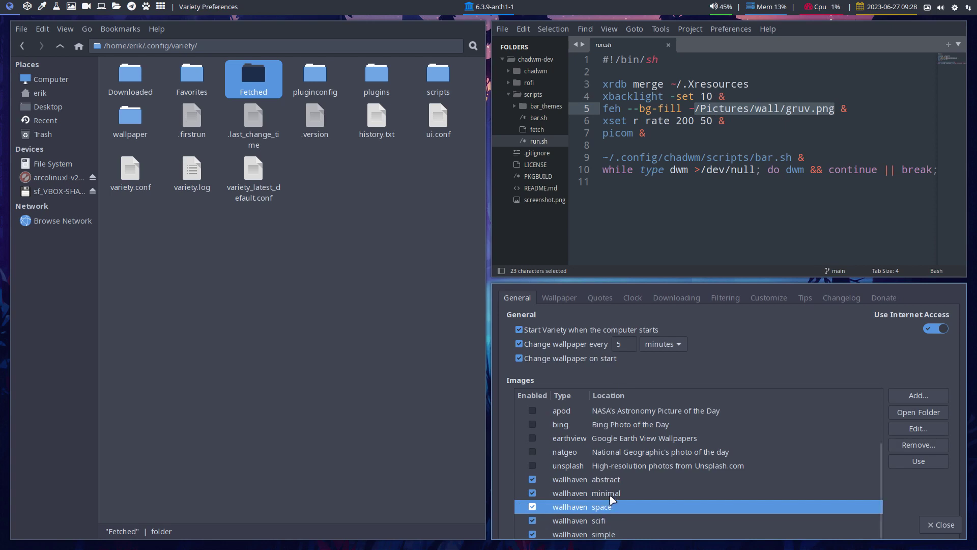
left_click(613, 493)
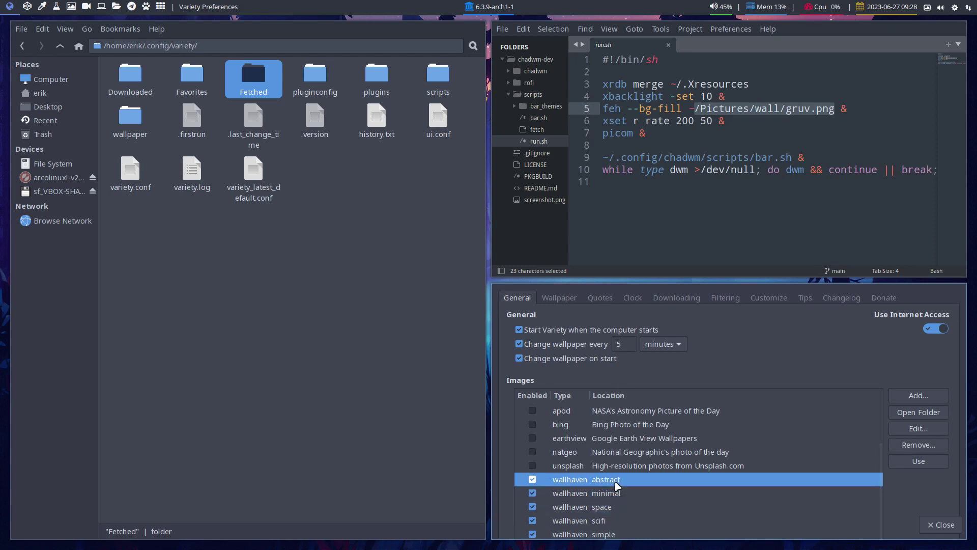
left_click(940, 525)
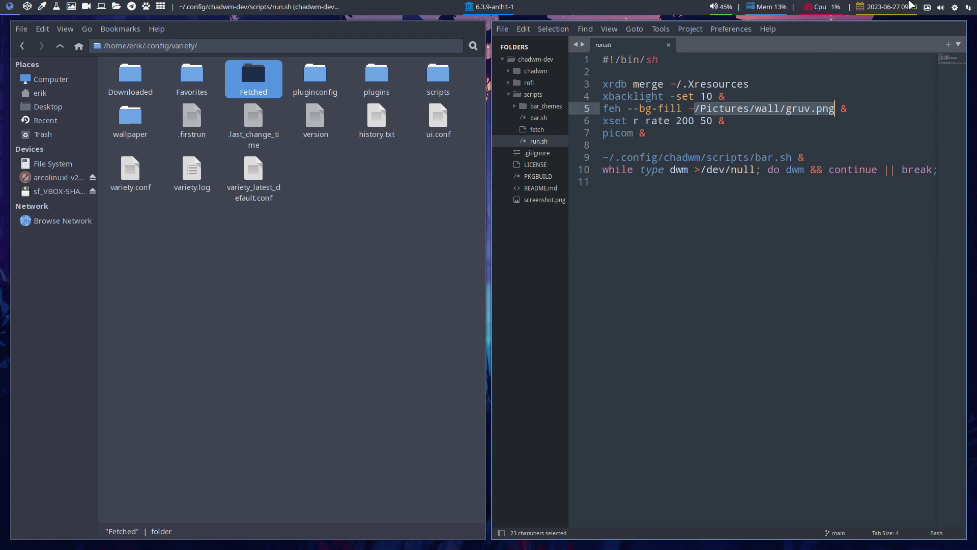
Step: Quit Variety and relaunch it from the launcher with 'vari'
left_click(927, 7)
left_click(808, 235)
key("super+d")
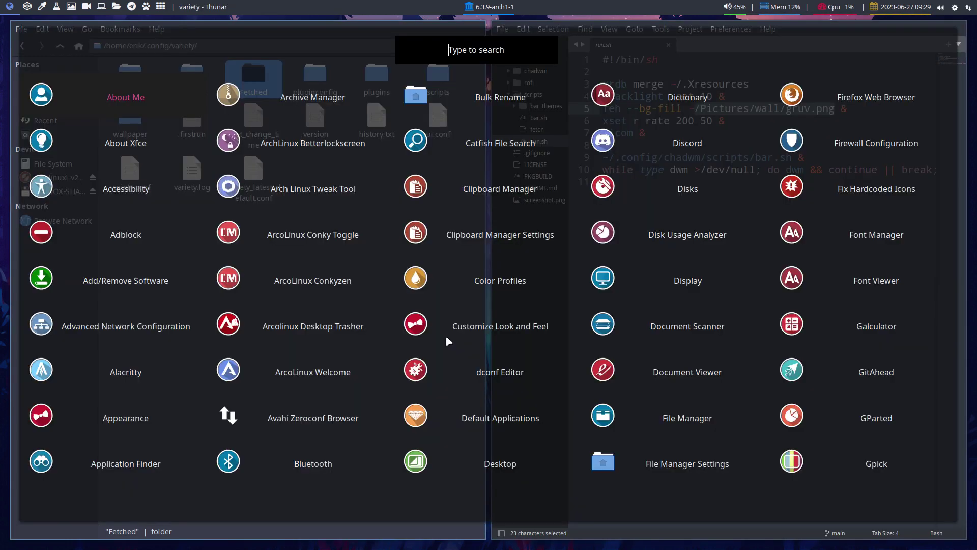
type("vari")
key("Return")
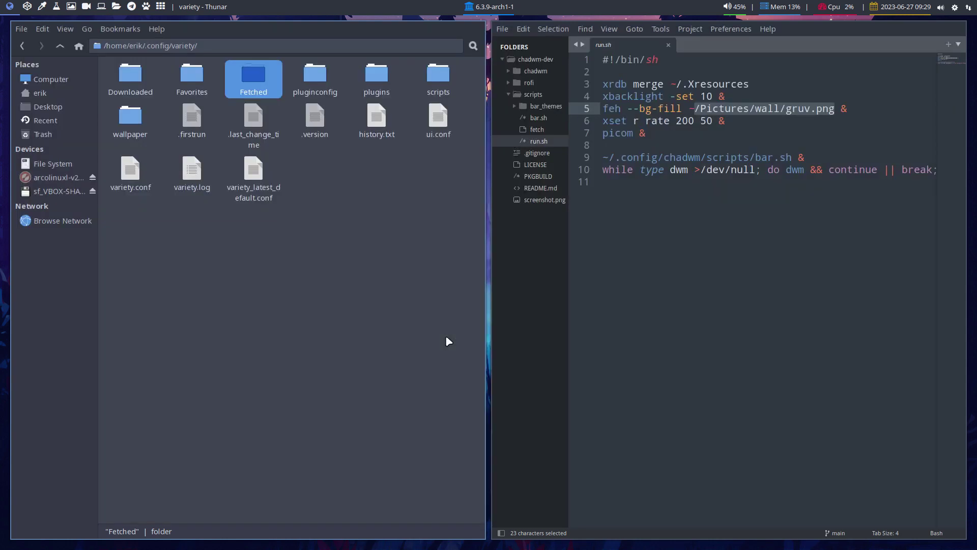
Step: Browse Downloaded's wallhaven_abstract and wallhaven_minimal folders and preview wallhaven-476vye.jpg
double_click(138, 95)
double_click(136, 104)
left_click(174, 77)
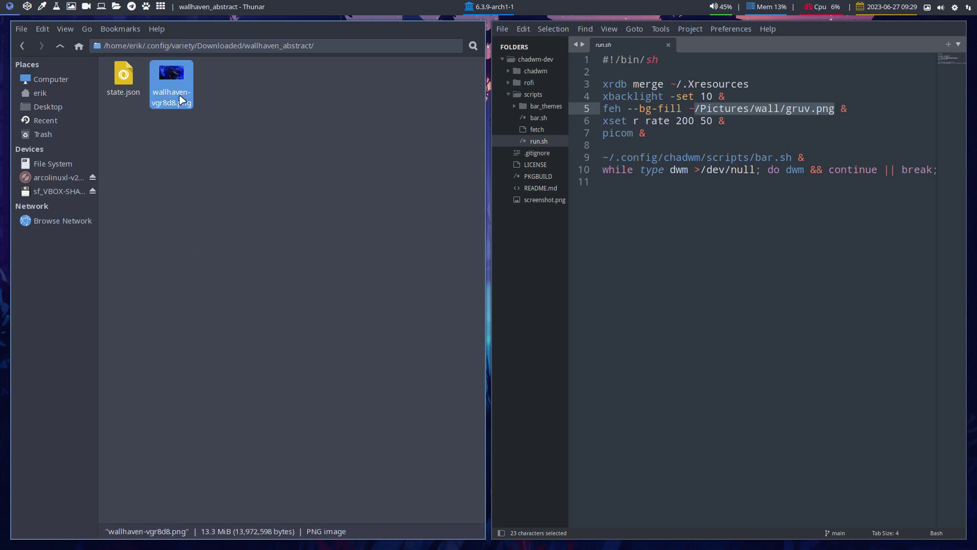
left_click(60, 46)
double_click(204, 77)
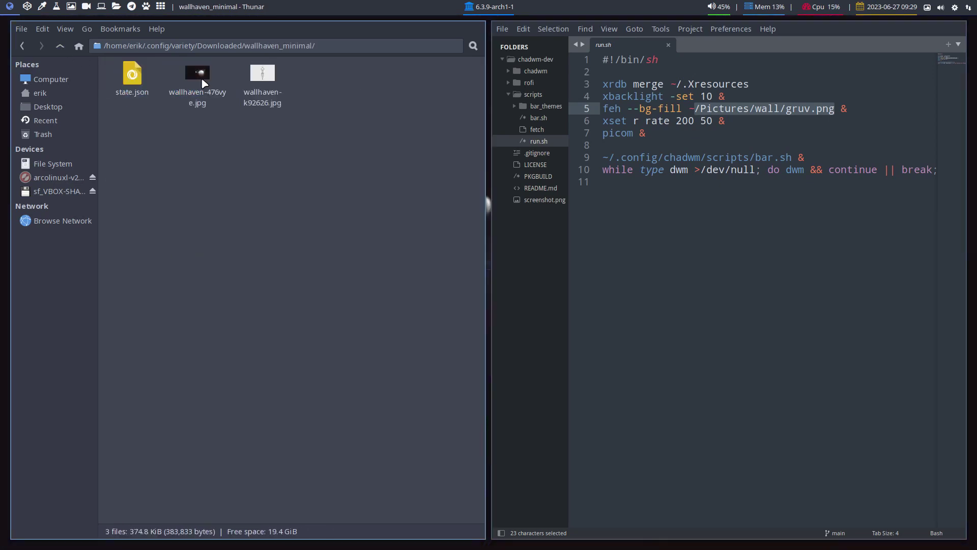
left_click(206, 103)
double_click(199, 79)
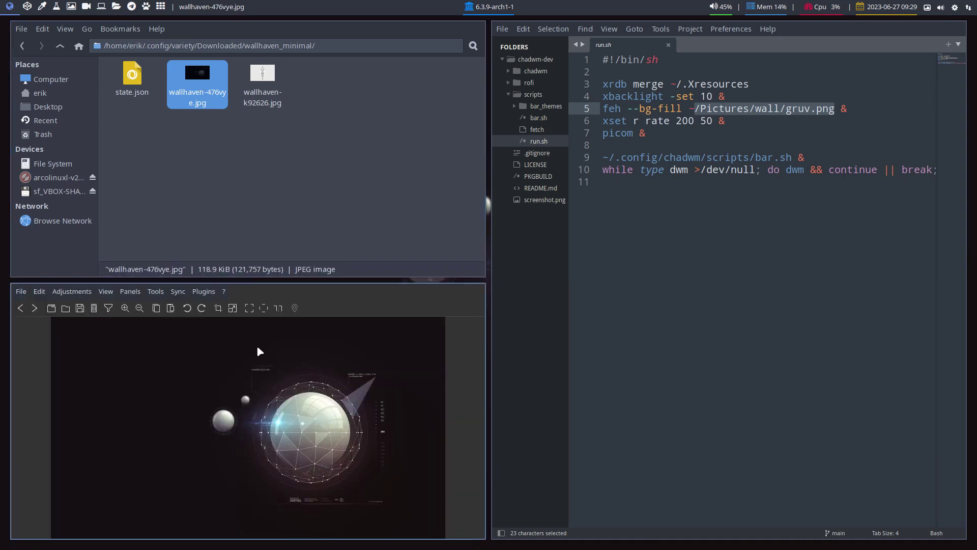
key("super+q")
Step: Replace run.sh's gruv.png feh path with copied wallhaven-476vye.jpg, save, and bring up logout options
right_click(205, 74)
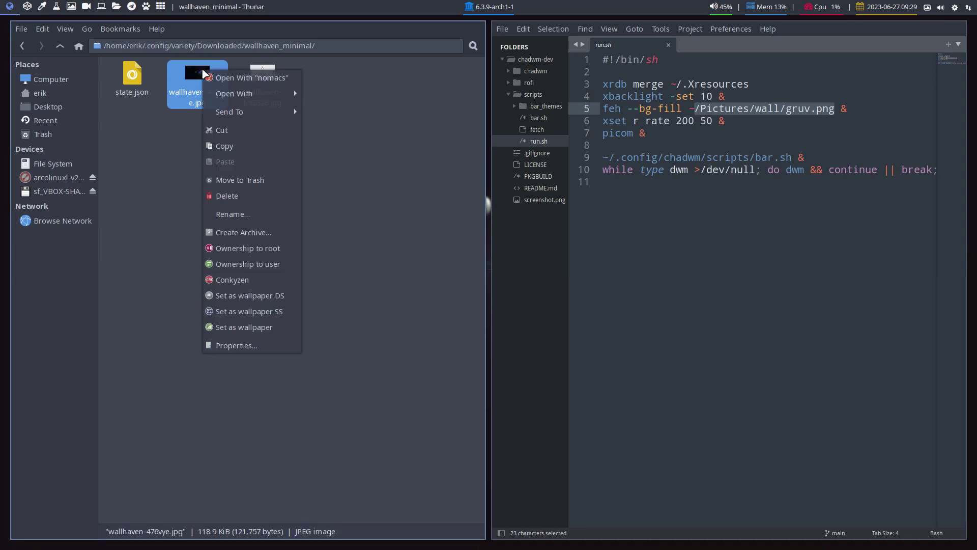
left_click(249, 146)
left_click(802, 124)
left_click_drag(689, 108, 835, 113)
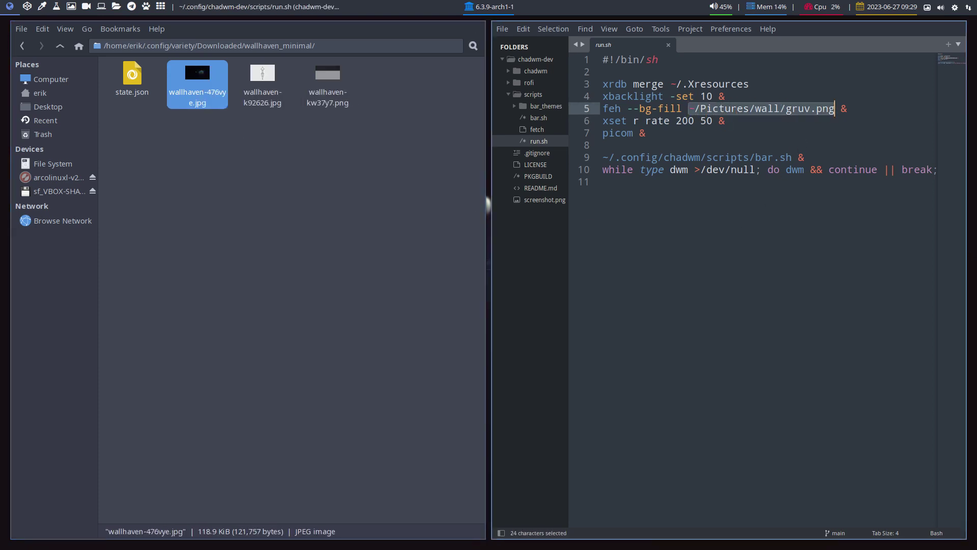
key("ctrl+v")
left_click_drag(895, 524, 925, 520)
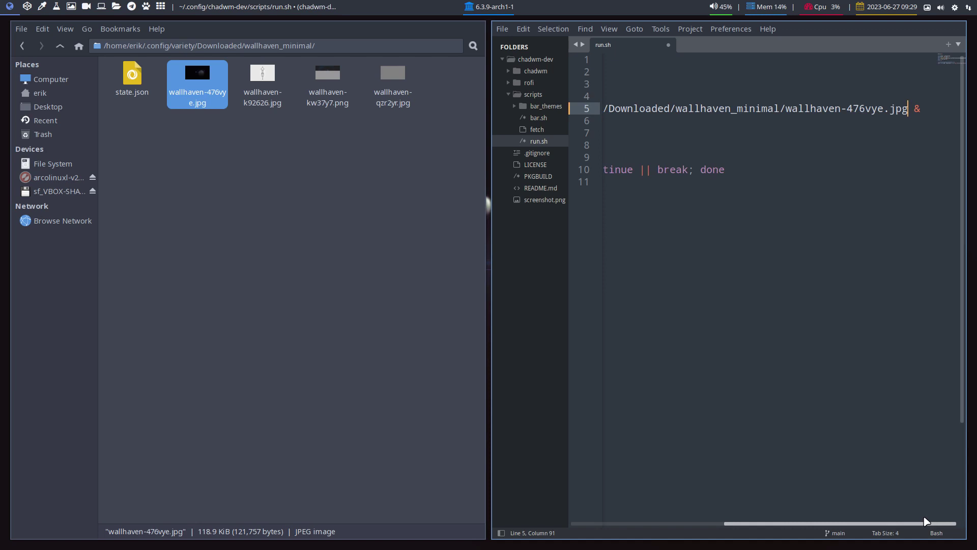
key("ctrl+s")
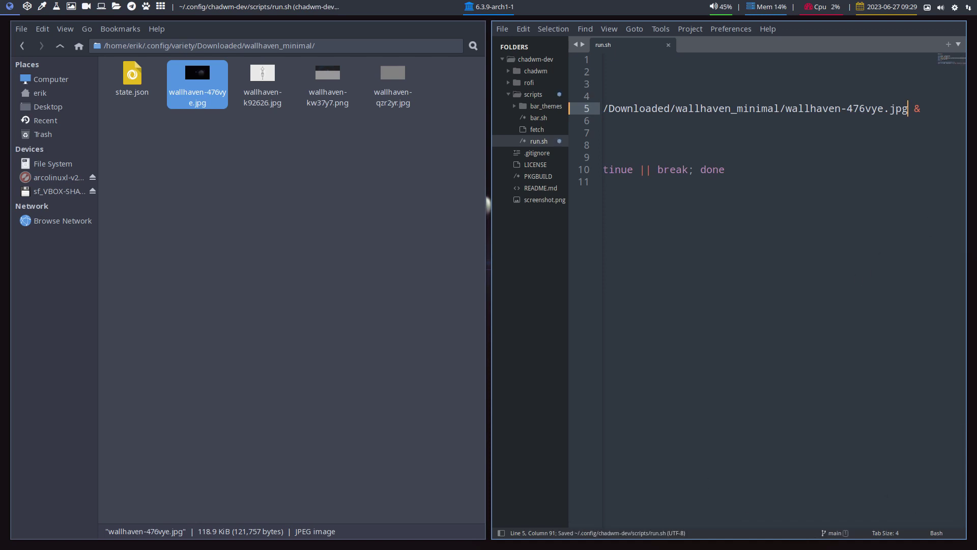
key("super+x")
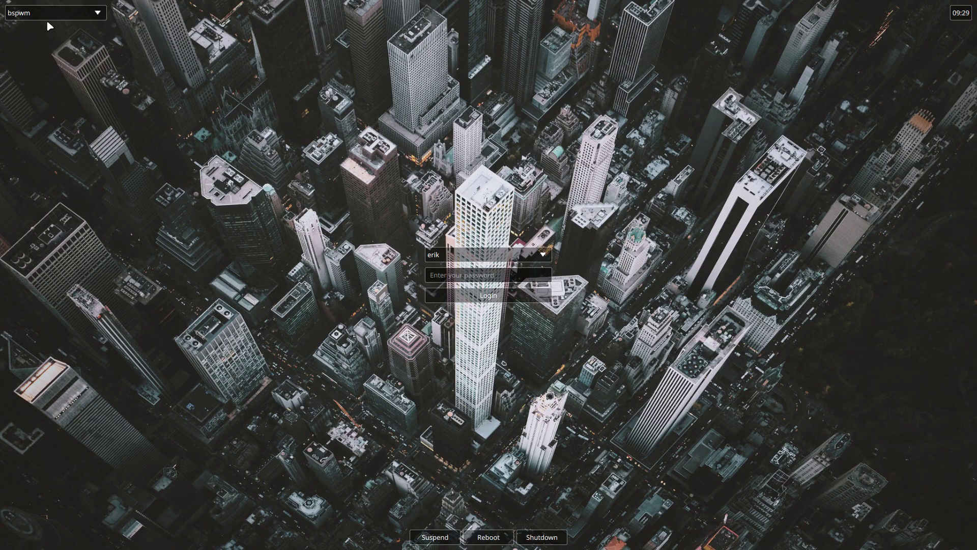
Step: Switch the SDDM session from Chadwm to Dwm and type the account password
left_click(48, 18)
left_click(45, 48)
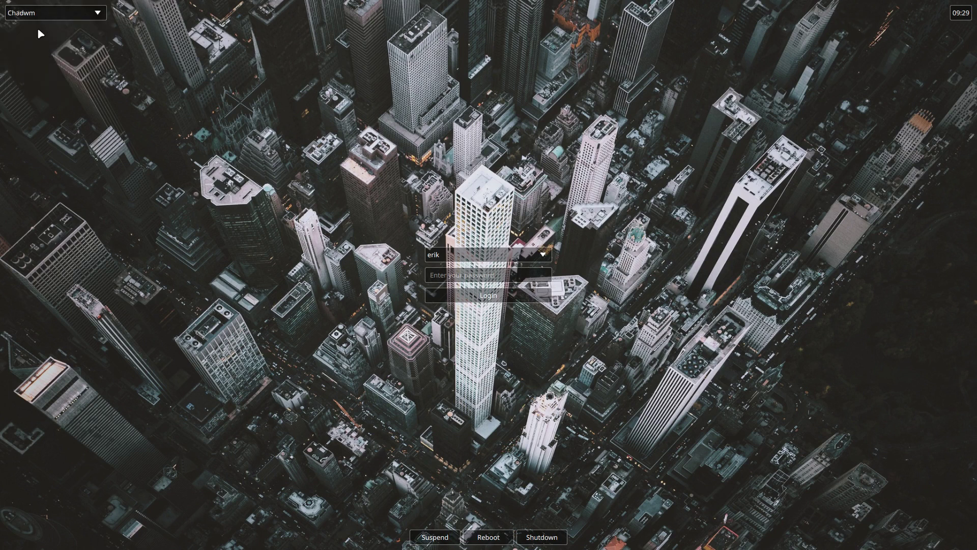
left_click(41, 18)
left_click(44, 73)
left_click(449, 276)
type("••")
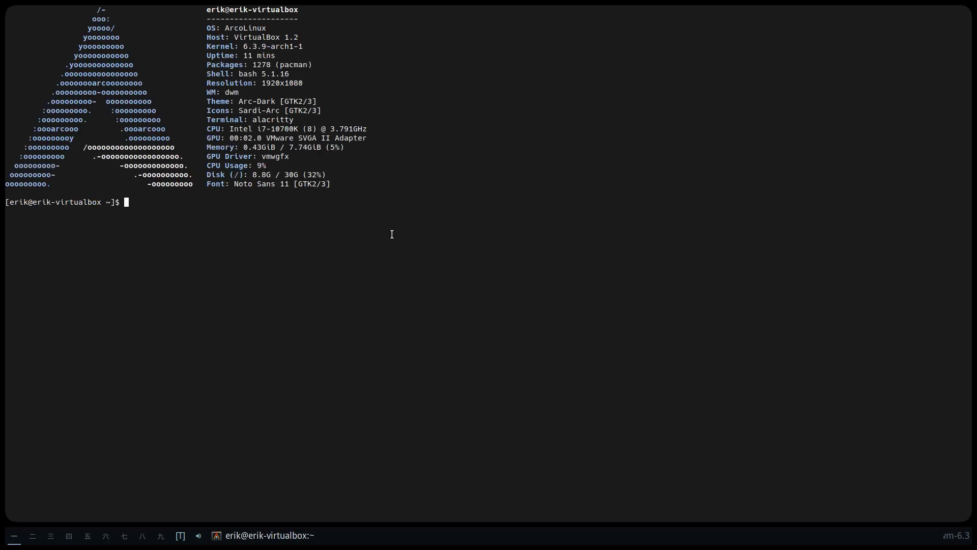
Step: Launch thunar from the terminal, browse to ~/.config/chadwm-dev/scripts, and open run.sh
type("thunar")
key("Return")
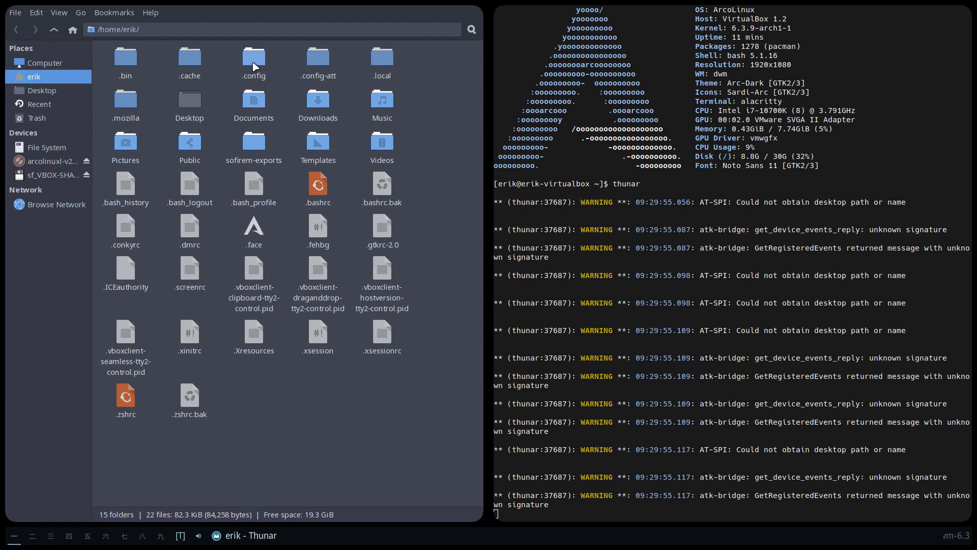
double_click(256, 66)
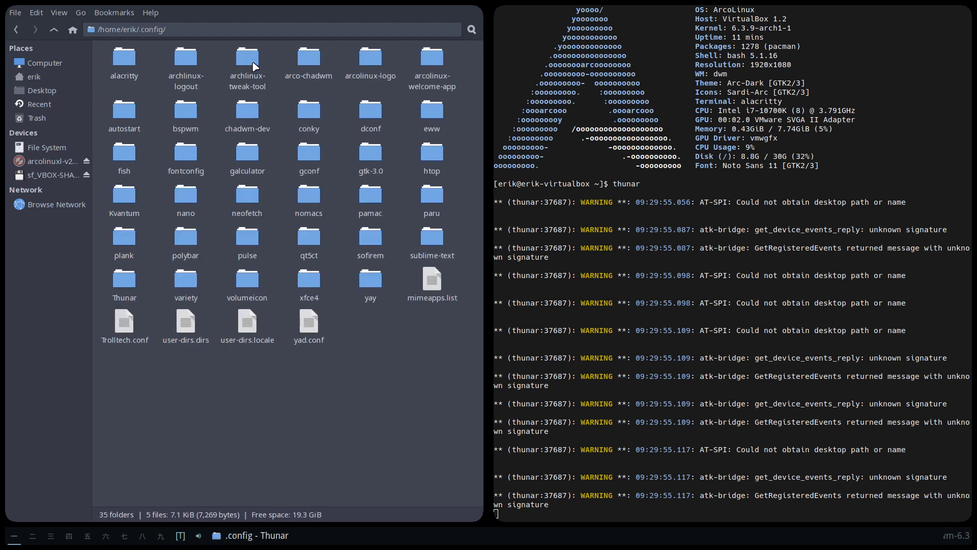
left_click(309, 161)
double_click(247, 113)
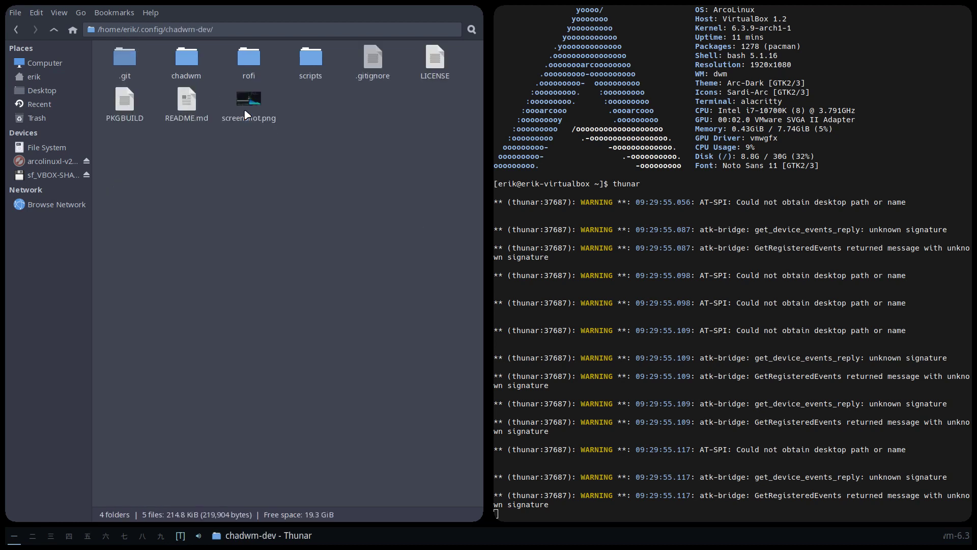
left_click(256, 58)
left_click(192, 64)
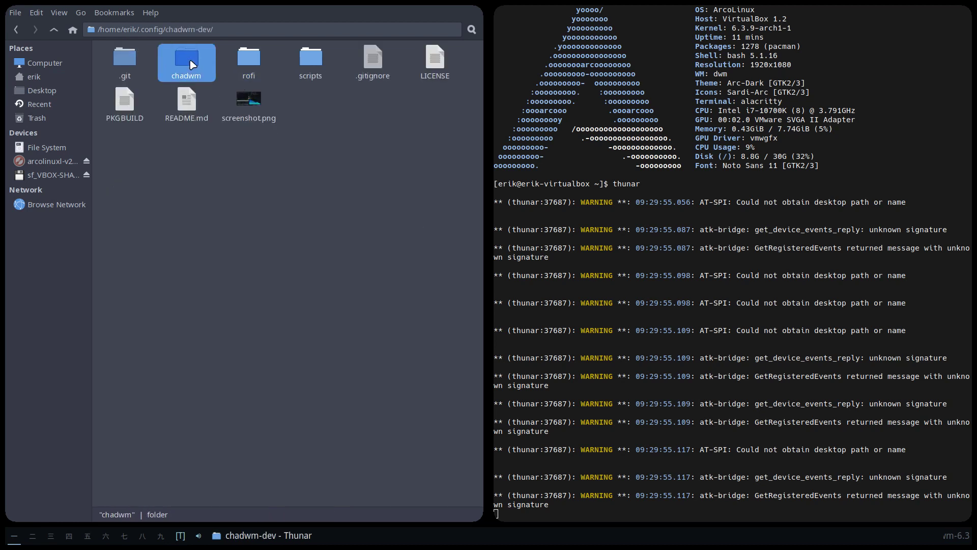
double_click(308, 60)
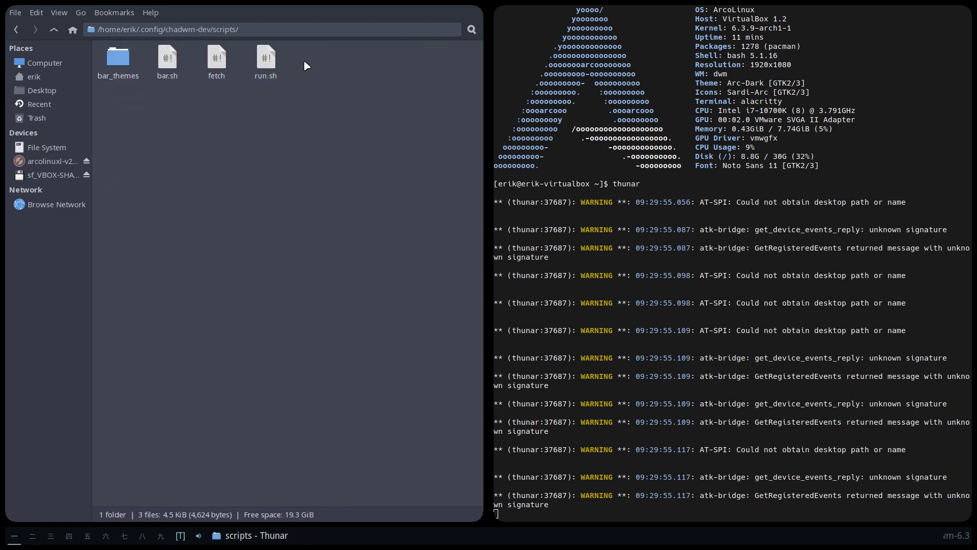
left_click(163, 63)
double_click(266, 60)
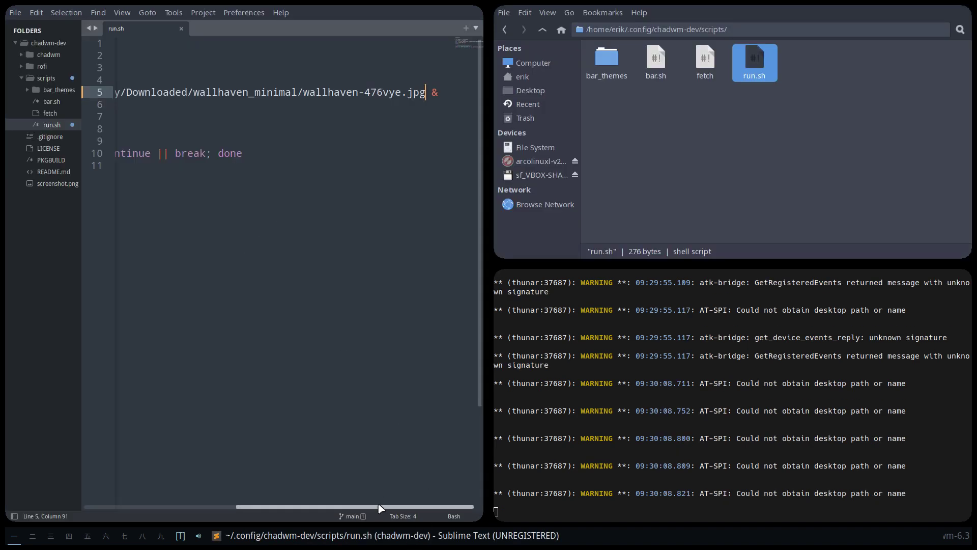
left_click_drag(379, 506, 219, 511)
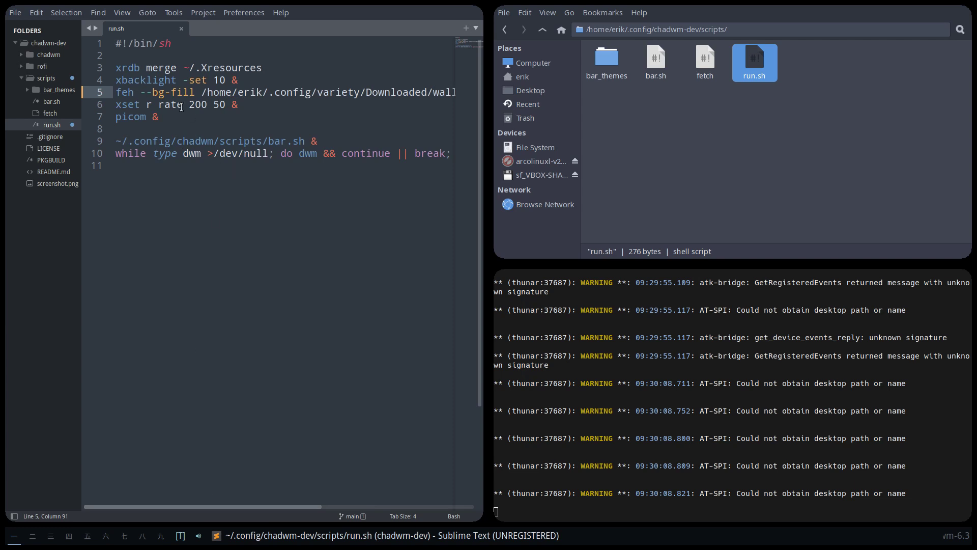
Step: Insert a 'variety &' line after 'picom &' in run.sh and save it
left_click(162, 119)
key("Return")
type("variety")
key("Escape")
type("&")
key("ctrl+s")
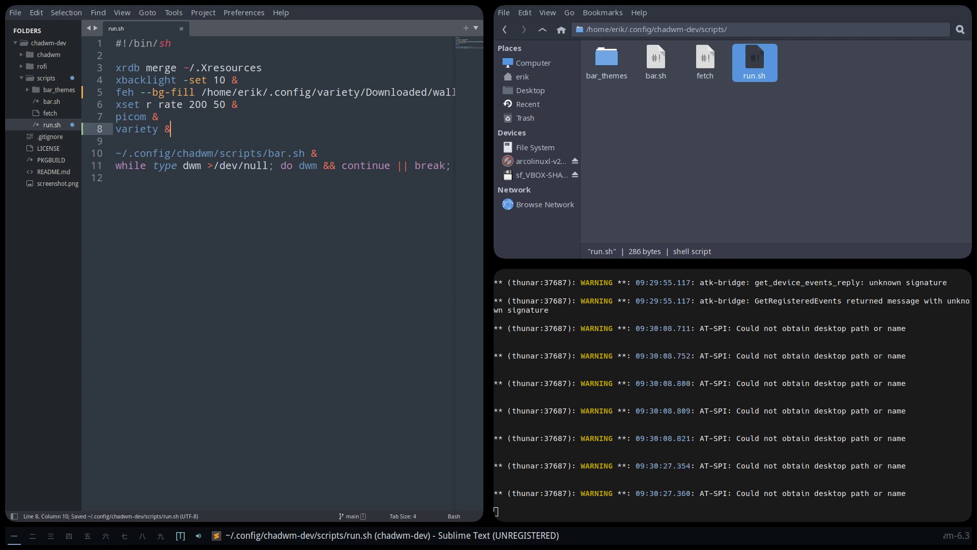
type("x")
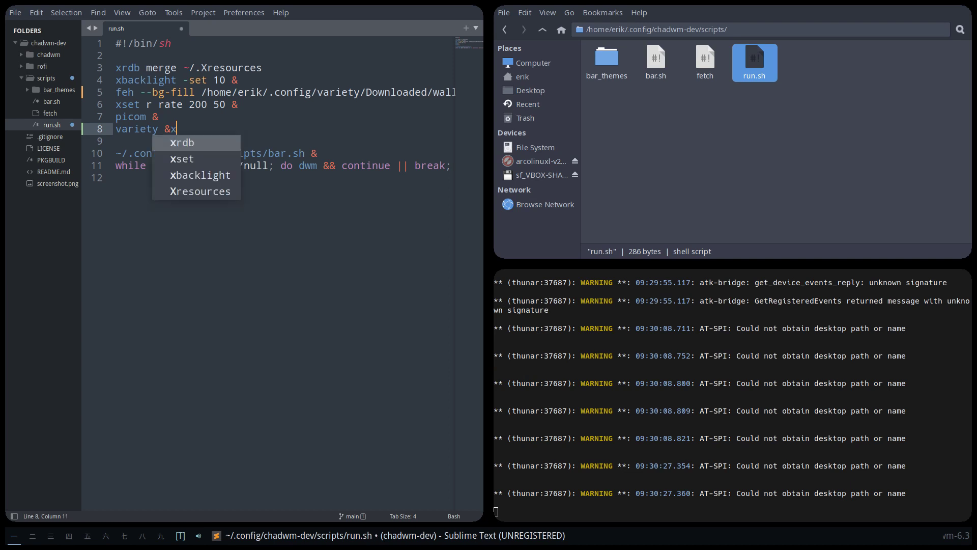
key("BackSpace")
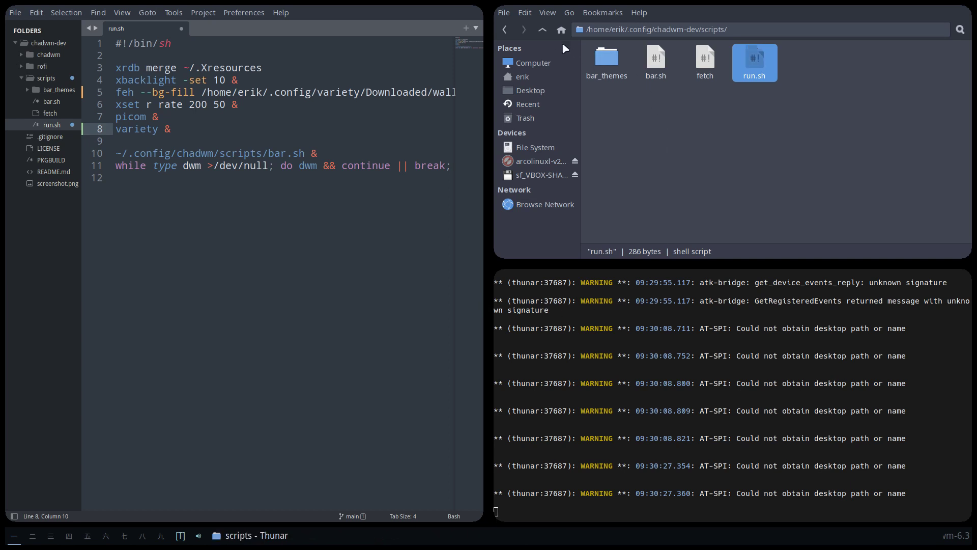
Step: Open chadwm/config.def.h in Sublime Text and scroll down through its key and button definitions
left_click(542, 29)
double_click(666, 81)
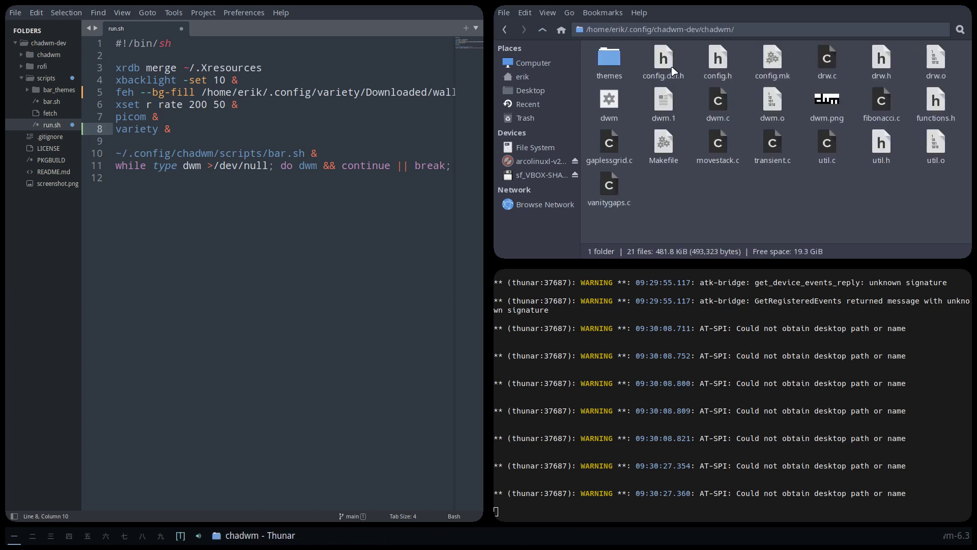
double_click(676, 65)
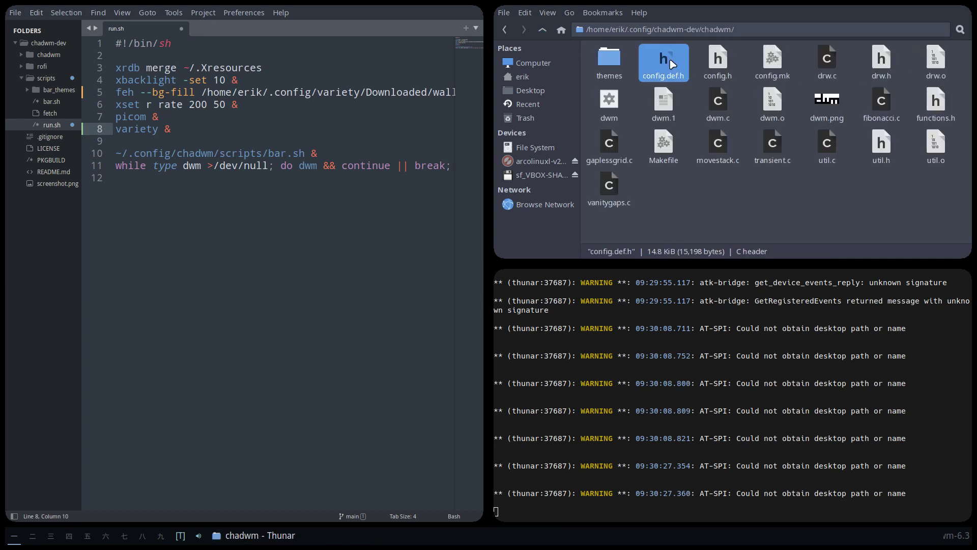
scroll(360, 351, "down", 20)
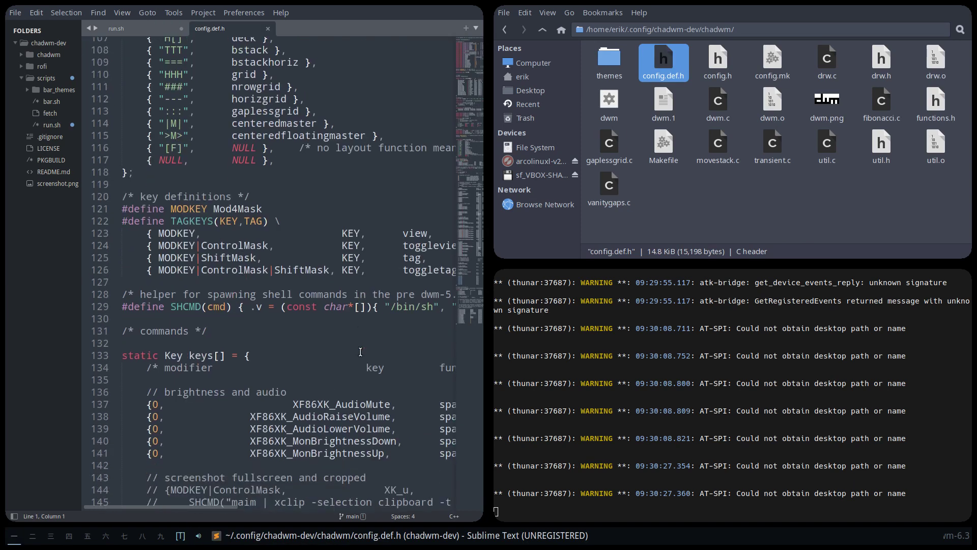
scroll(360, 351, "down", 4)
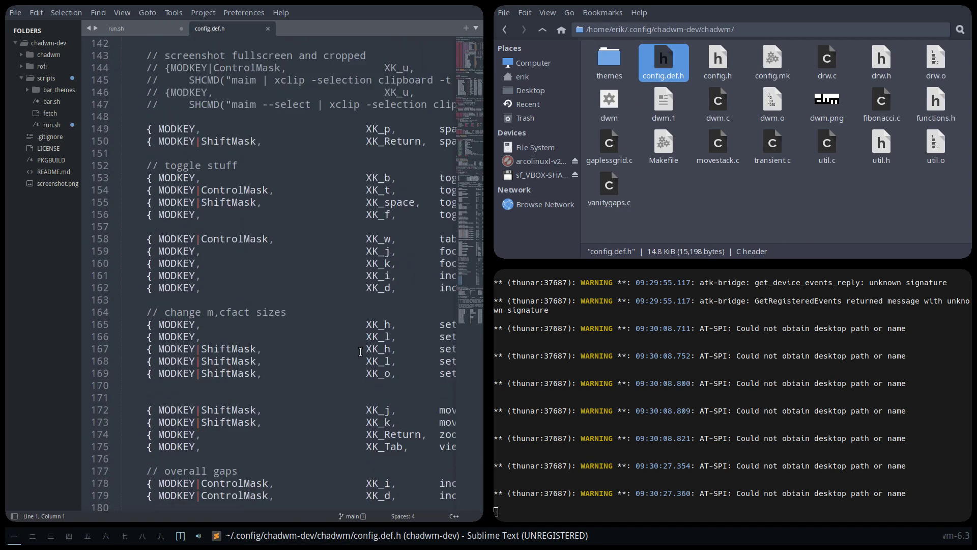
scroll(361, 351, "down", 1)
scroll(246, 427, "down", 19)
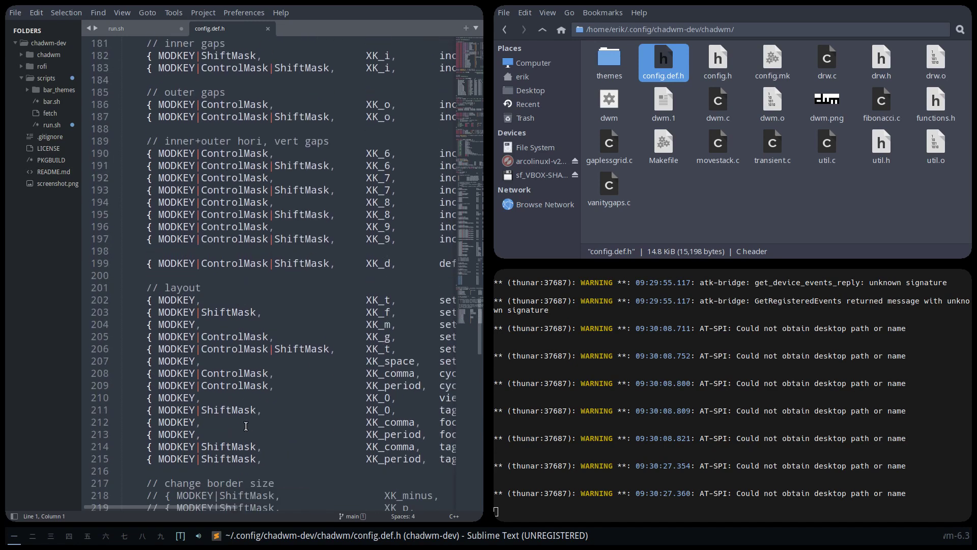
scroll(246, 426, "down", 10)
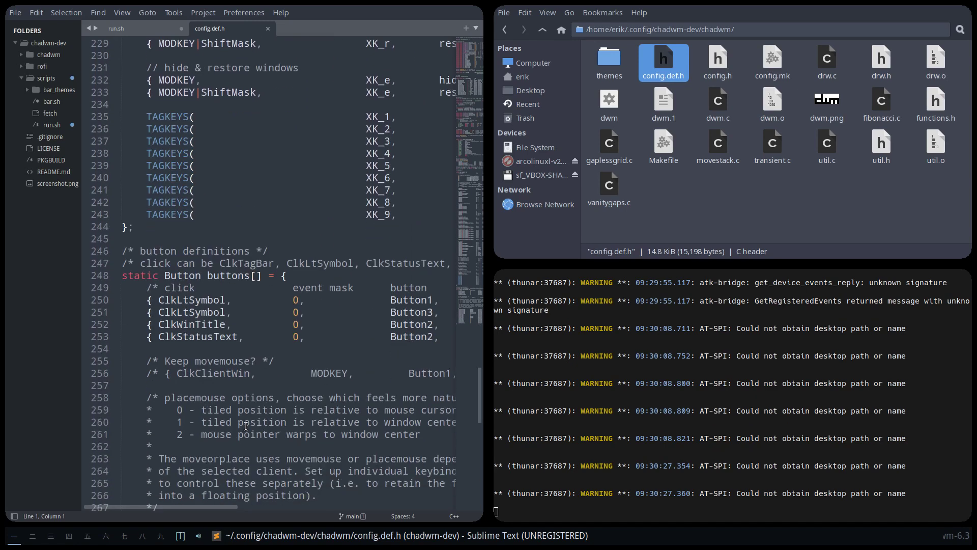
scroll(246, 426, "down", 5)
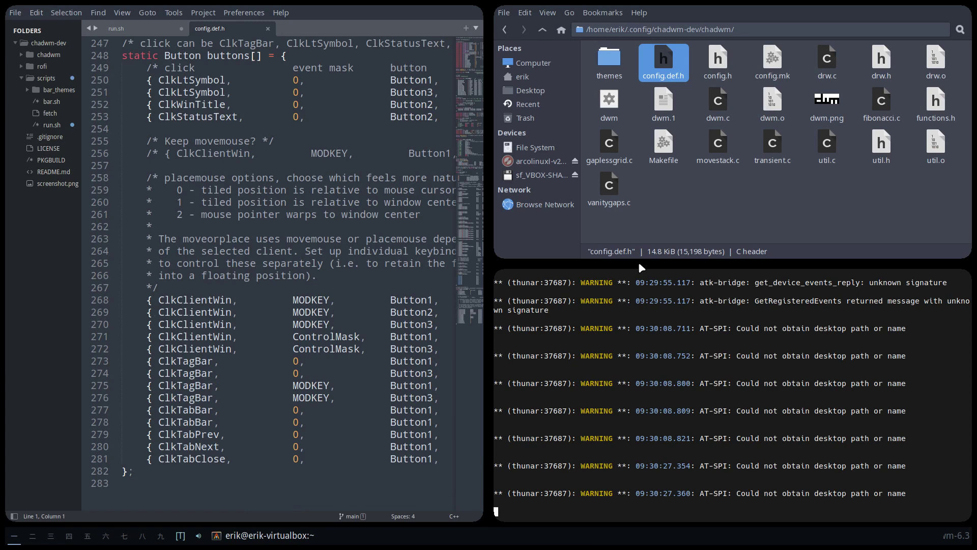
scroll(298, 409, "down", 12)
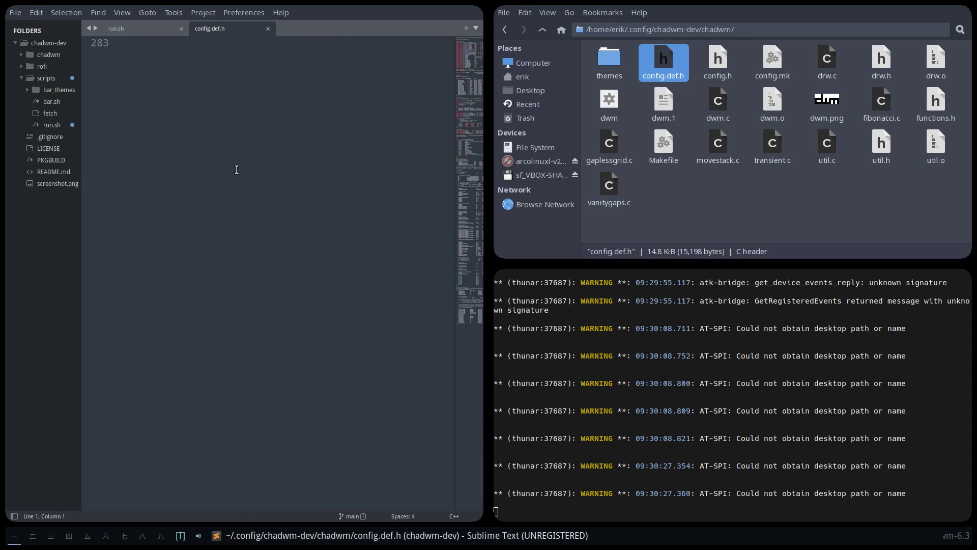
Step: Stop the running Thunar process with Ctrl+C and restart the session with pkill dwm
type("q")
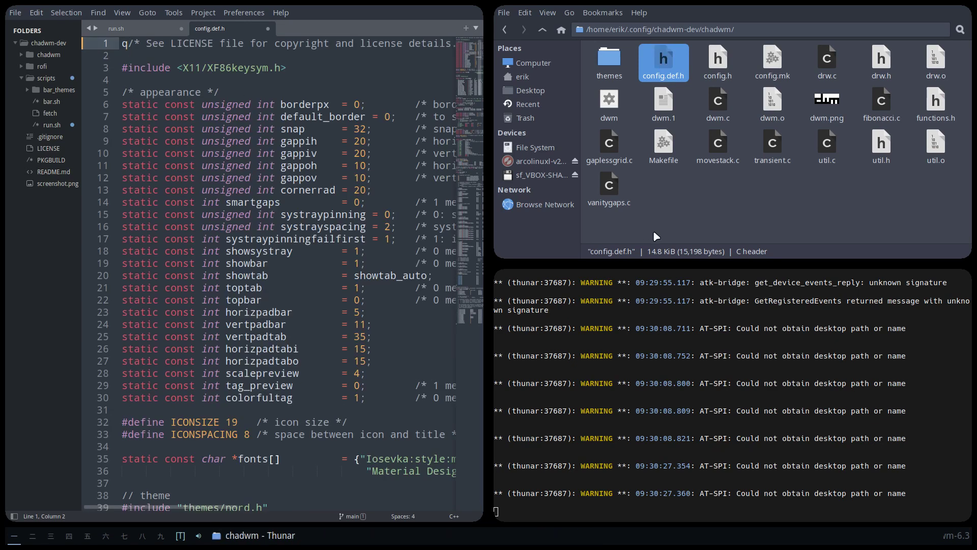
key("ctrl+c")
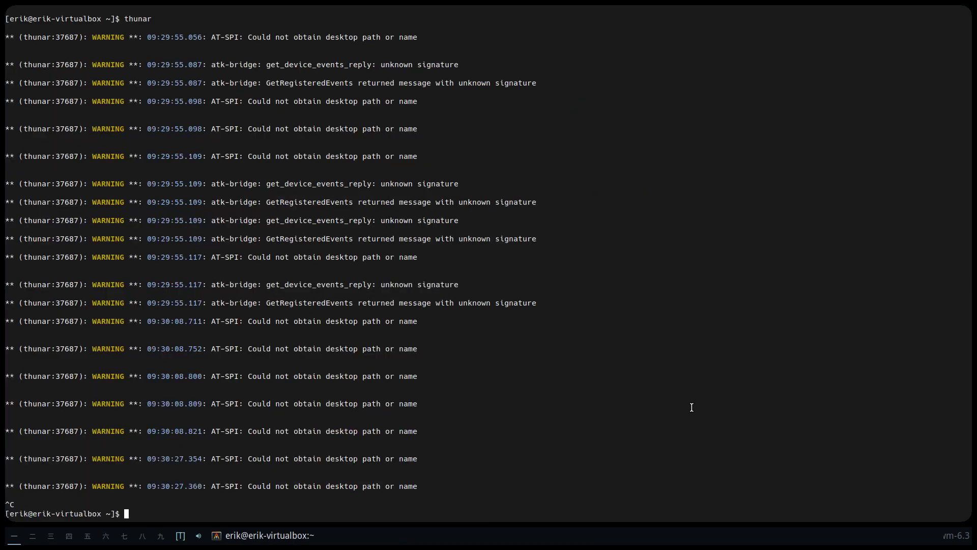
type("pkill ")
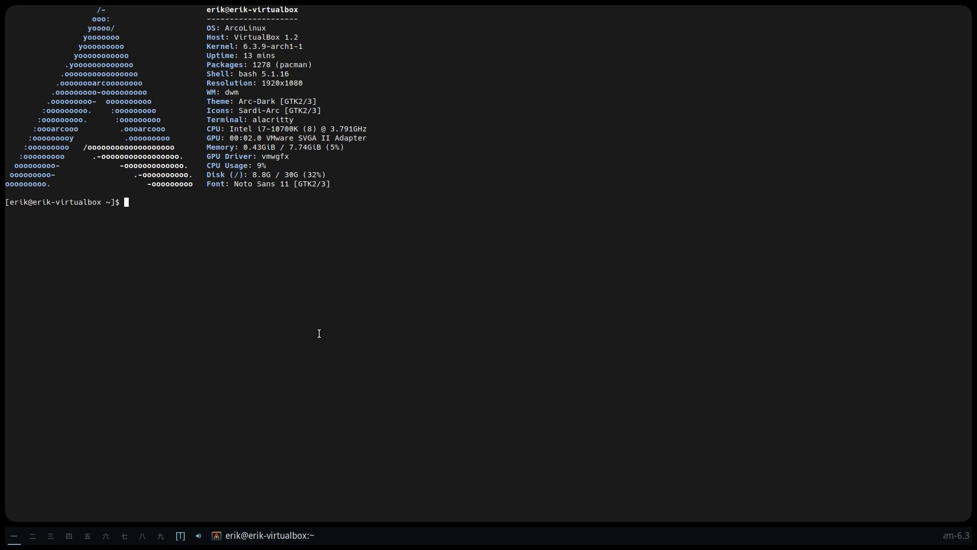
Step: Change into ~/.config/chadwm-dev using Tab completion and list its contents
type("cd .config")
key("Tab")
type("a")
key("Tab")
key("Tab")
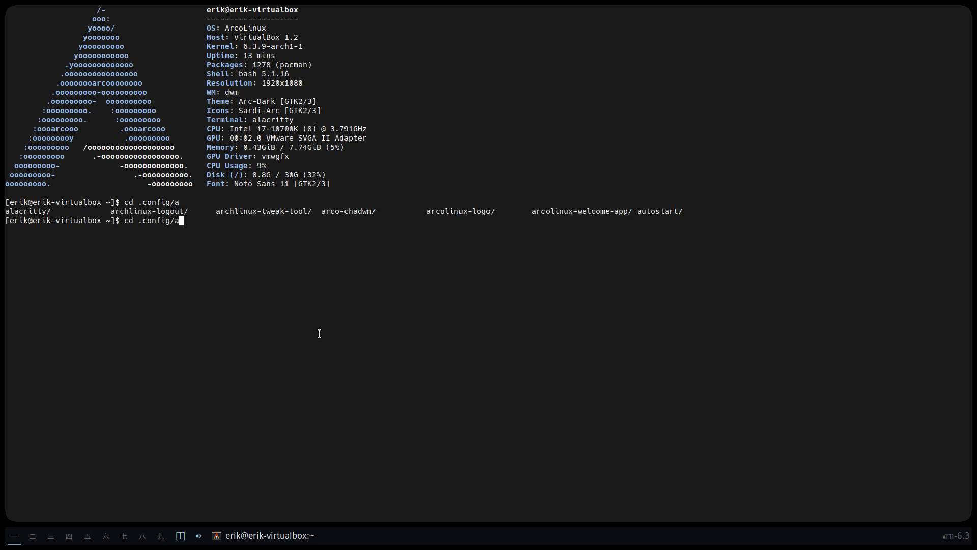
key("BackSpace")
key("Tab")
key("Tab")
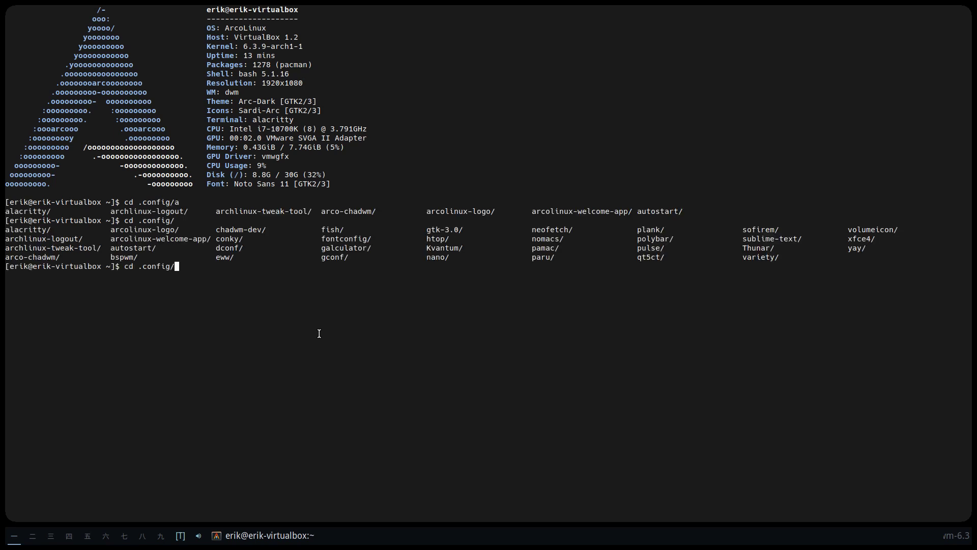
type("ch")
key("Tab")
key("Return")
type("ls")
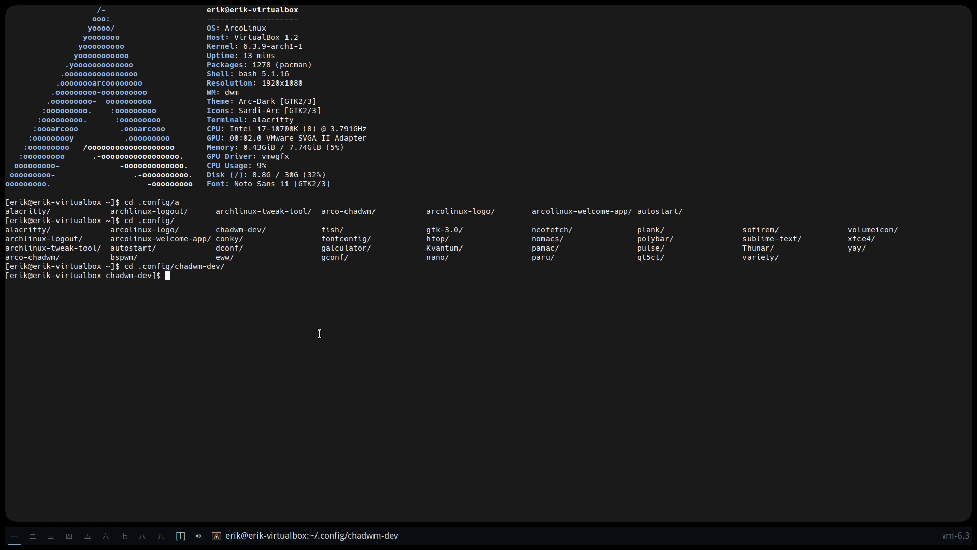
key("Return")
Step: Enter the chadwm subfolder and list its source and built dwm files
type("cd ")
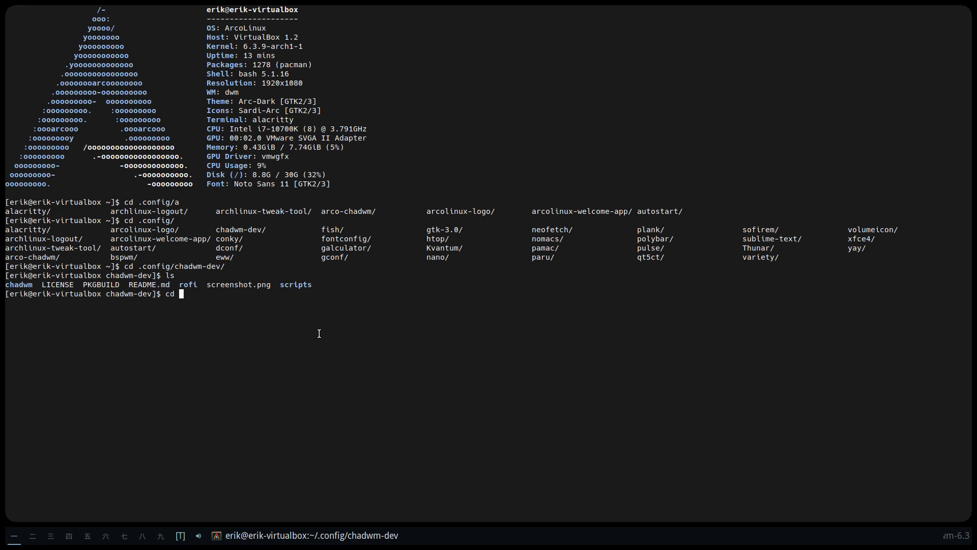
type("ch")
key("Tab")
key("Return")
type("ls")
key("Return")
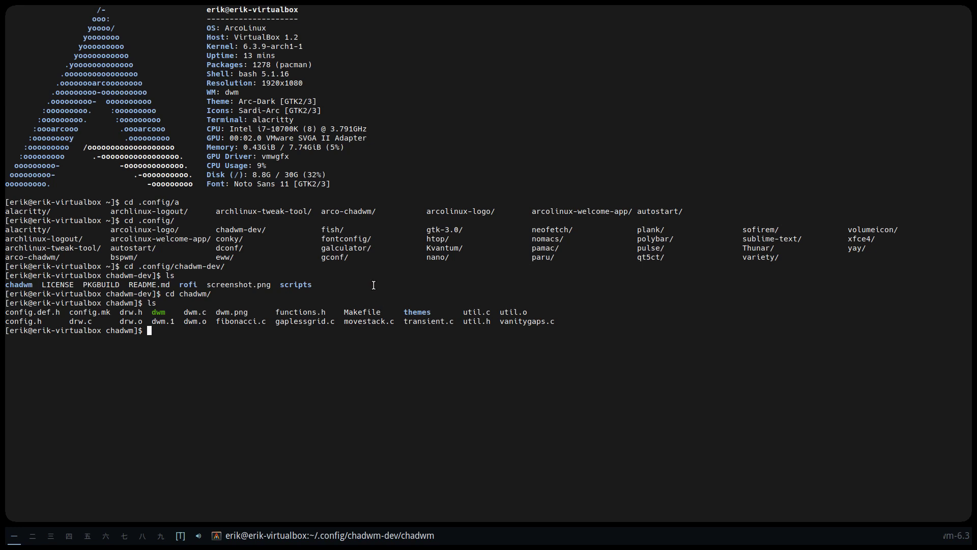
type("variety")
key("BackSpace")
key("BackSpace")
key("BackSpace")
key("BackSpace")
key("BackSpace")
key("BackSpace")
key("BackSpace")
Step: Dismiss the rofi drun launcher with Escape without starting any application
key("super+d")
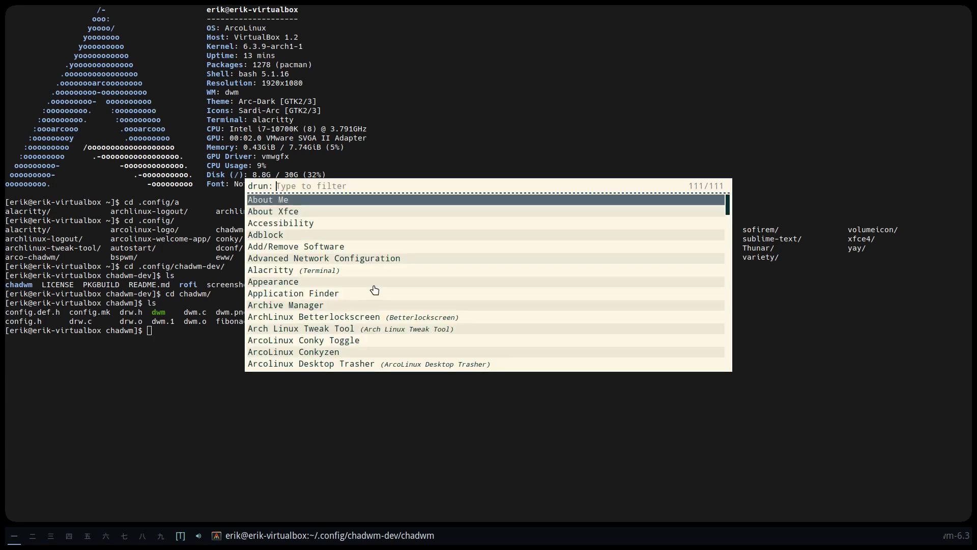
key("Escape")
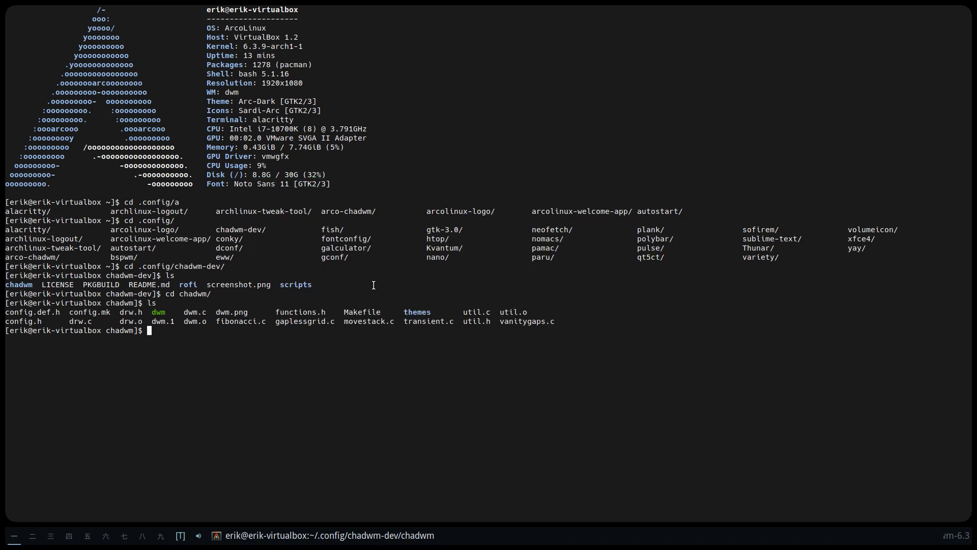
type("o")
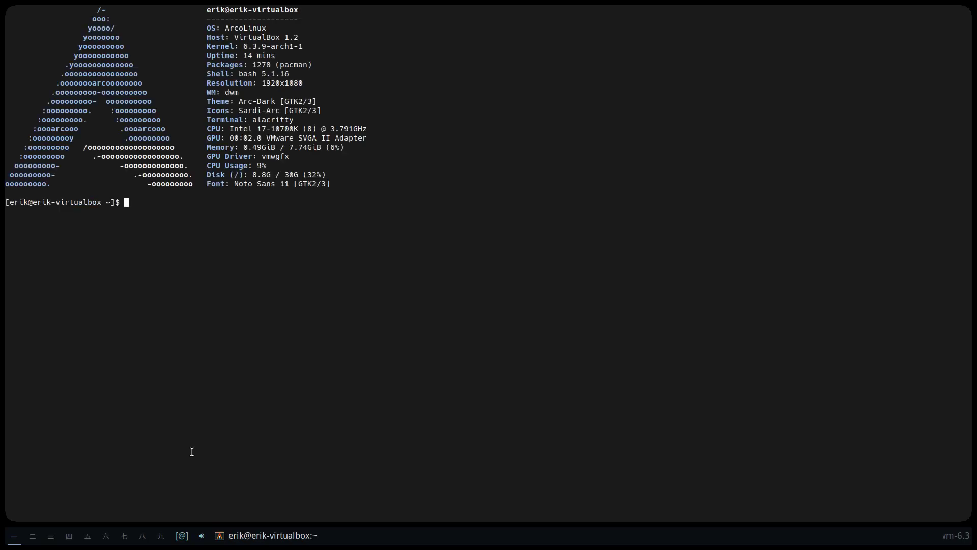
Step: Launch variety & in the background and open its Wallpaper Selector from the tray menu
type("variety &")
key("Return")
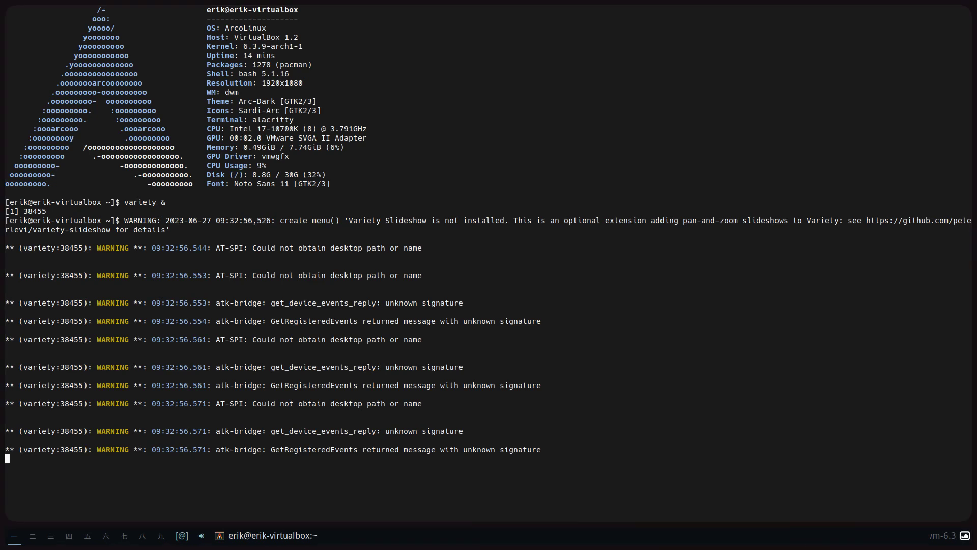
left_click(965, 536)
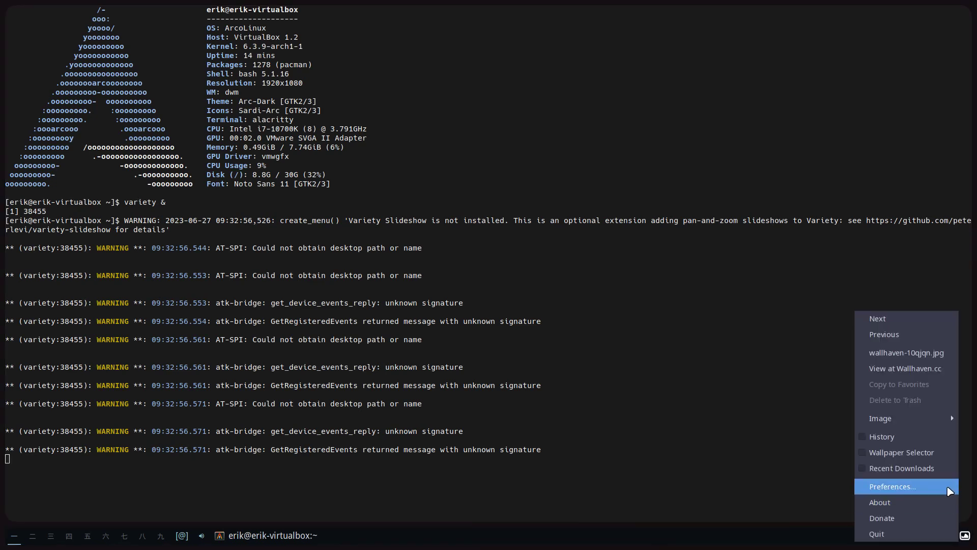
left_click(940, 458)
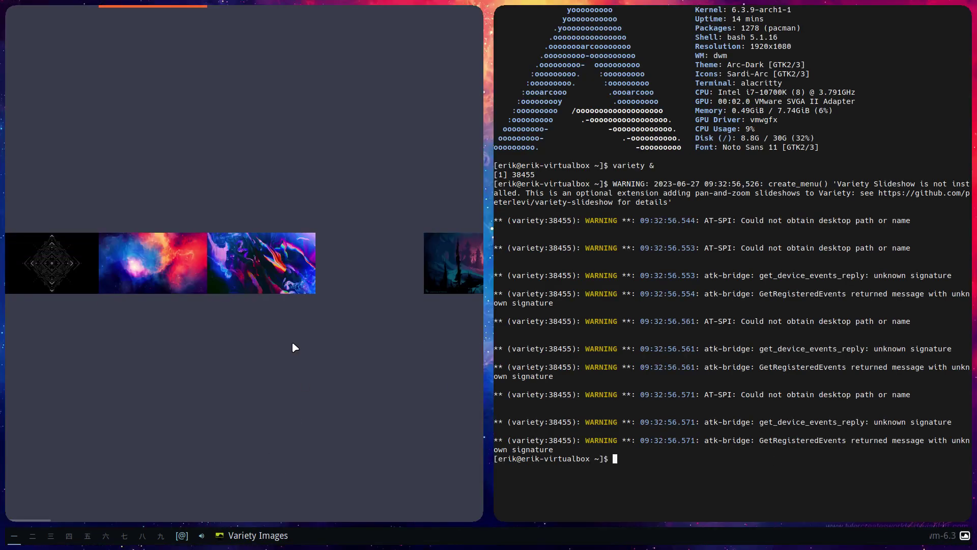
Step: Clear the stray terminal input with Ctrl+C and close the terminal with exit
type("q")
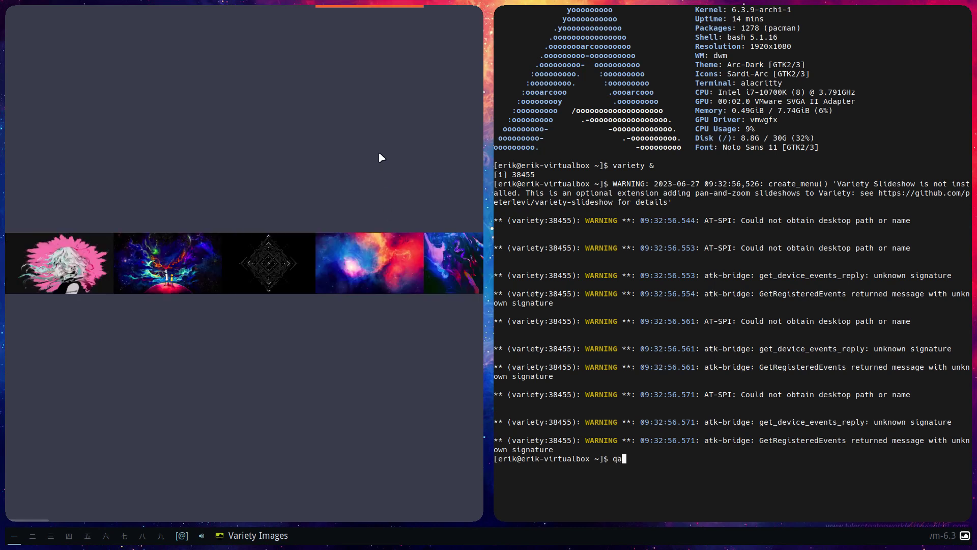
type("a")
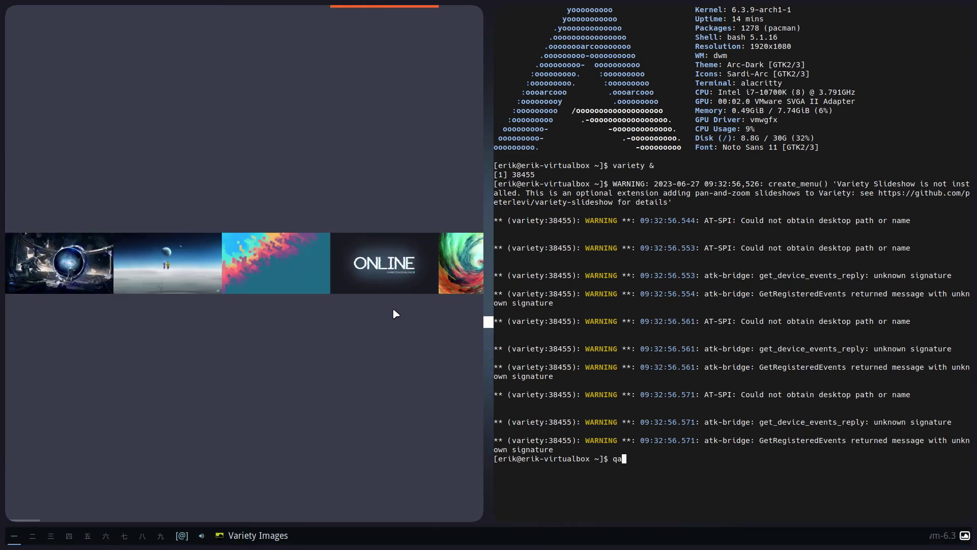
type("c")
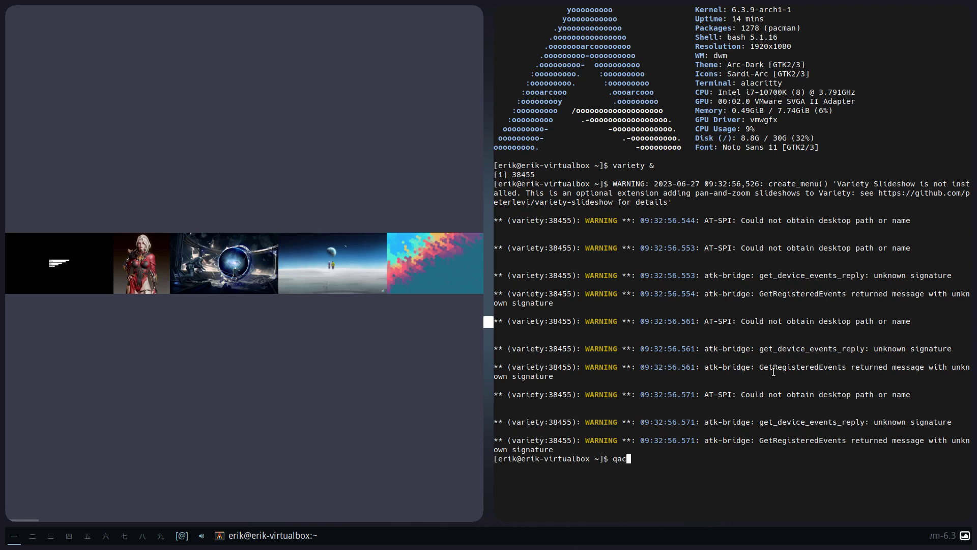
type("qazs")
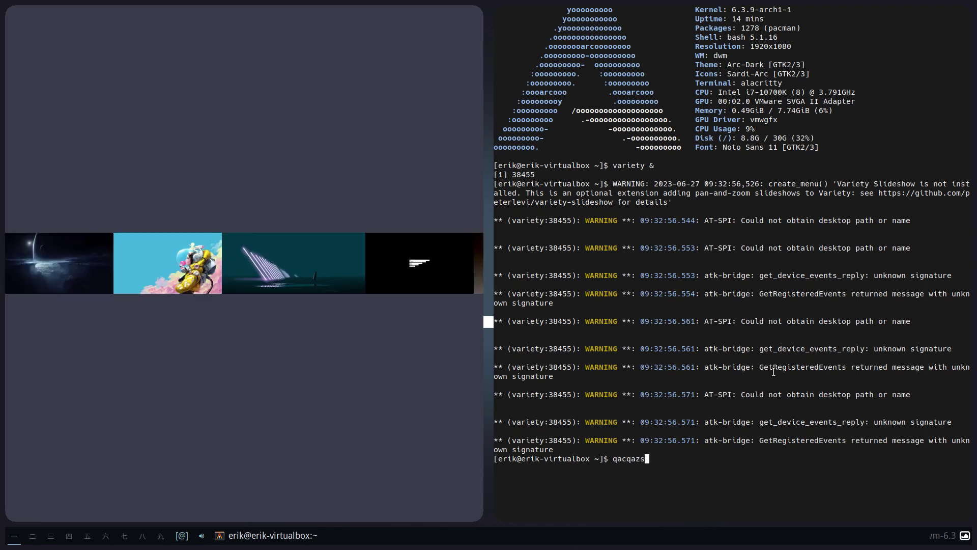
type("A")
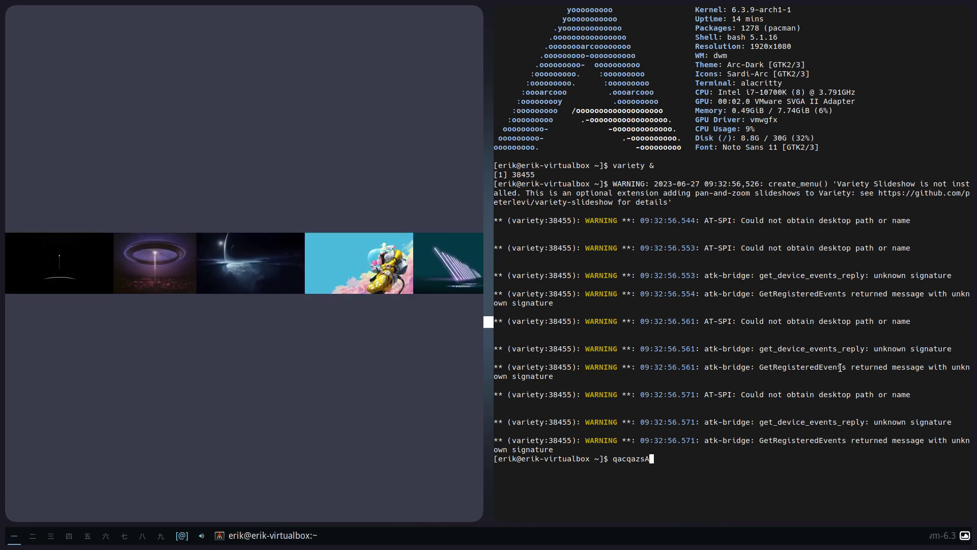
key("BackSpace")
key("ctrl+c")
type("exit")
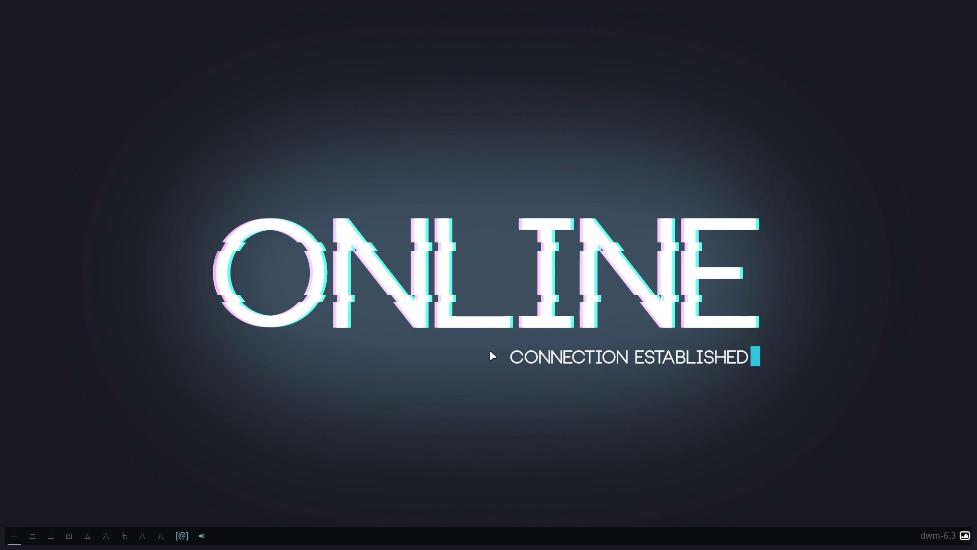
Step: Open Variety's Wallpaper Selector and bring up options for the keyboard-3648x2736.jpg thumbnail
left_click(965, 536)
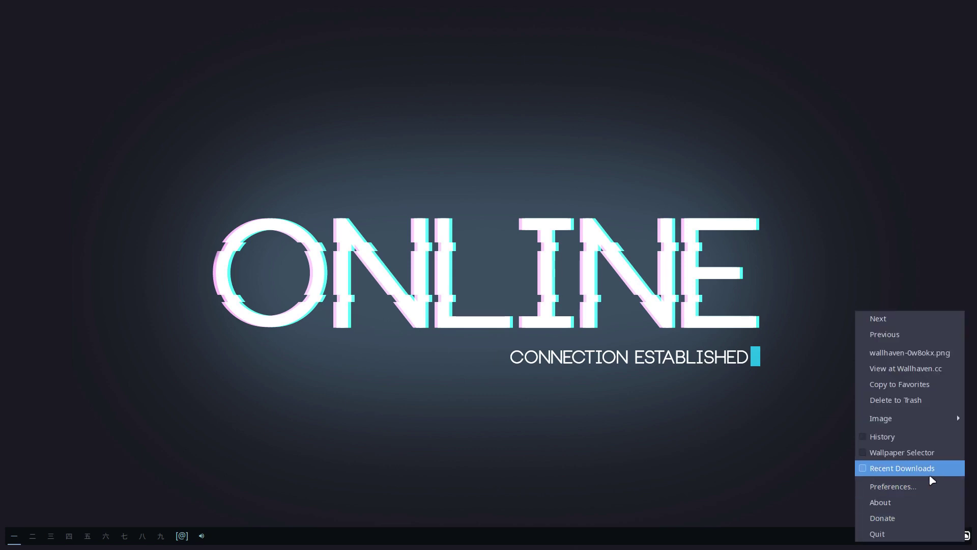
left_click(921, 457)
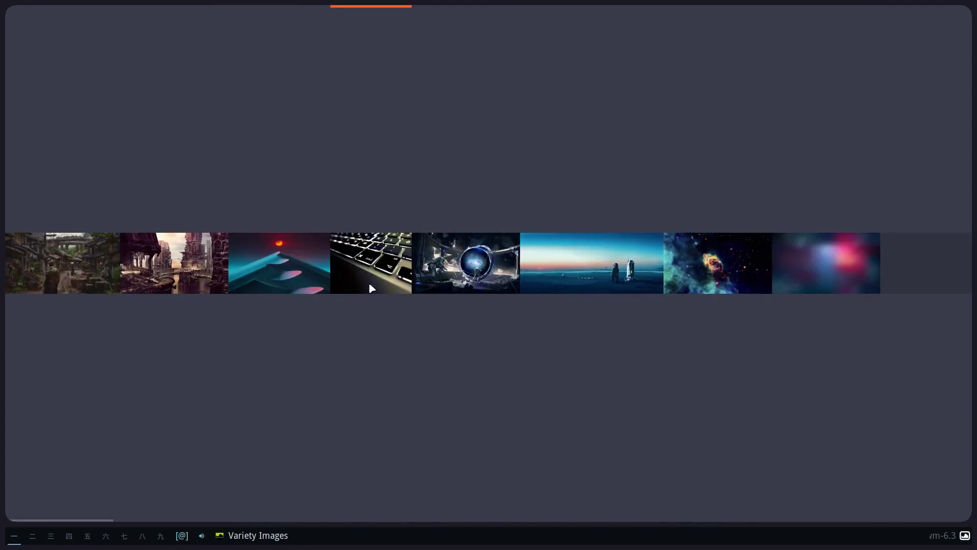
right_click(487, 274)
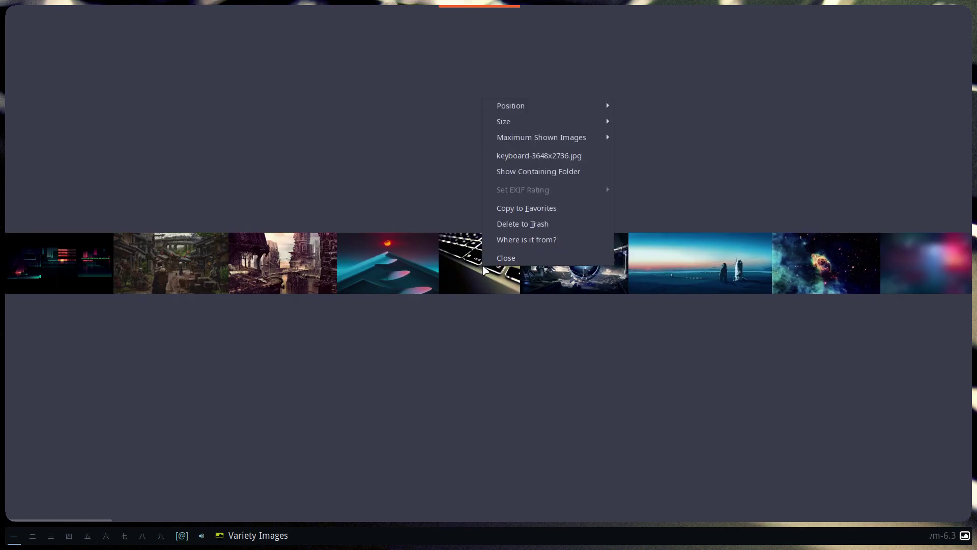